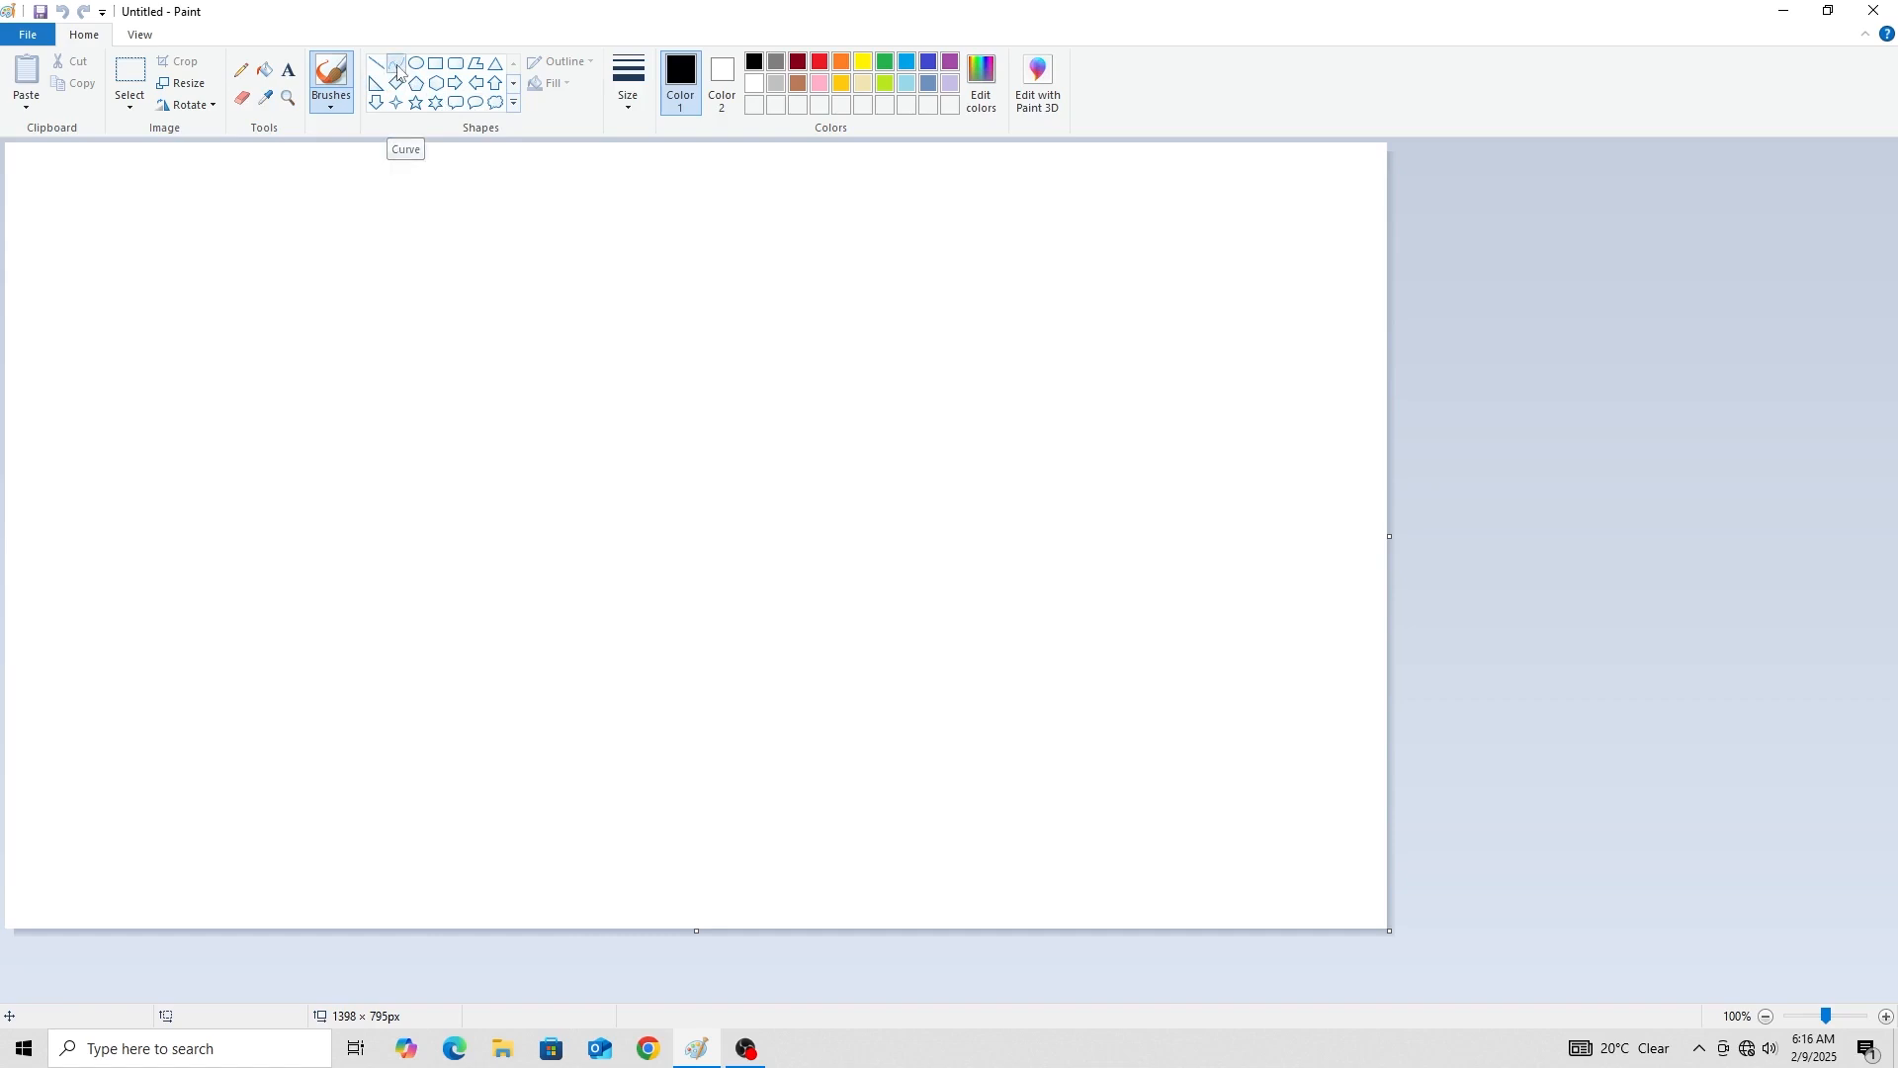
# Select the Curve tool, then switch to SwordSoft Mousetrack and turn on the sound played when the mouse is clicked.
pyautogui.click(397, 65)
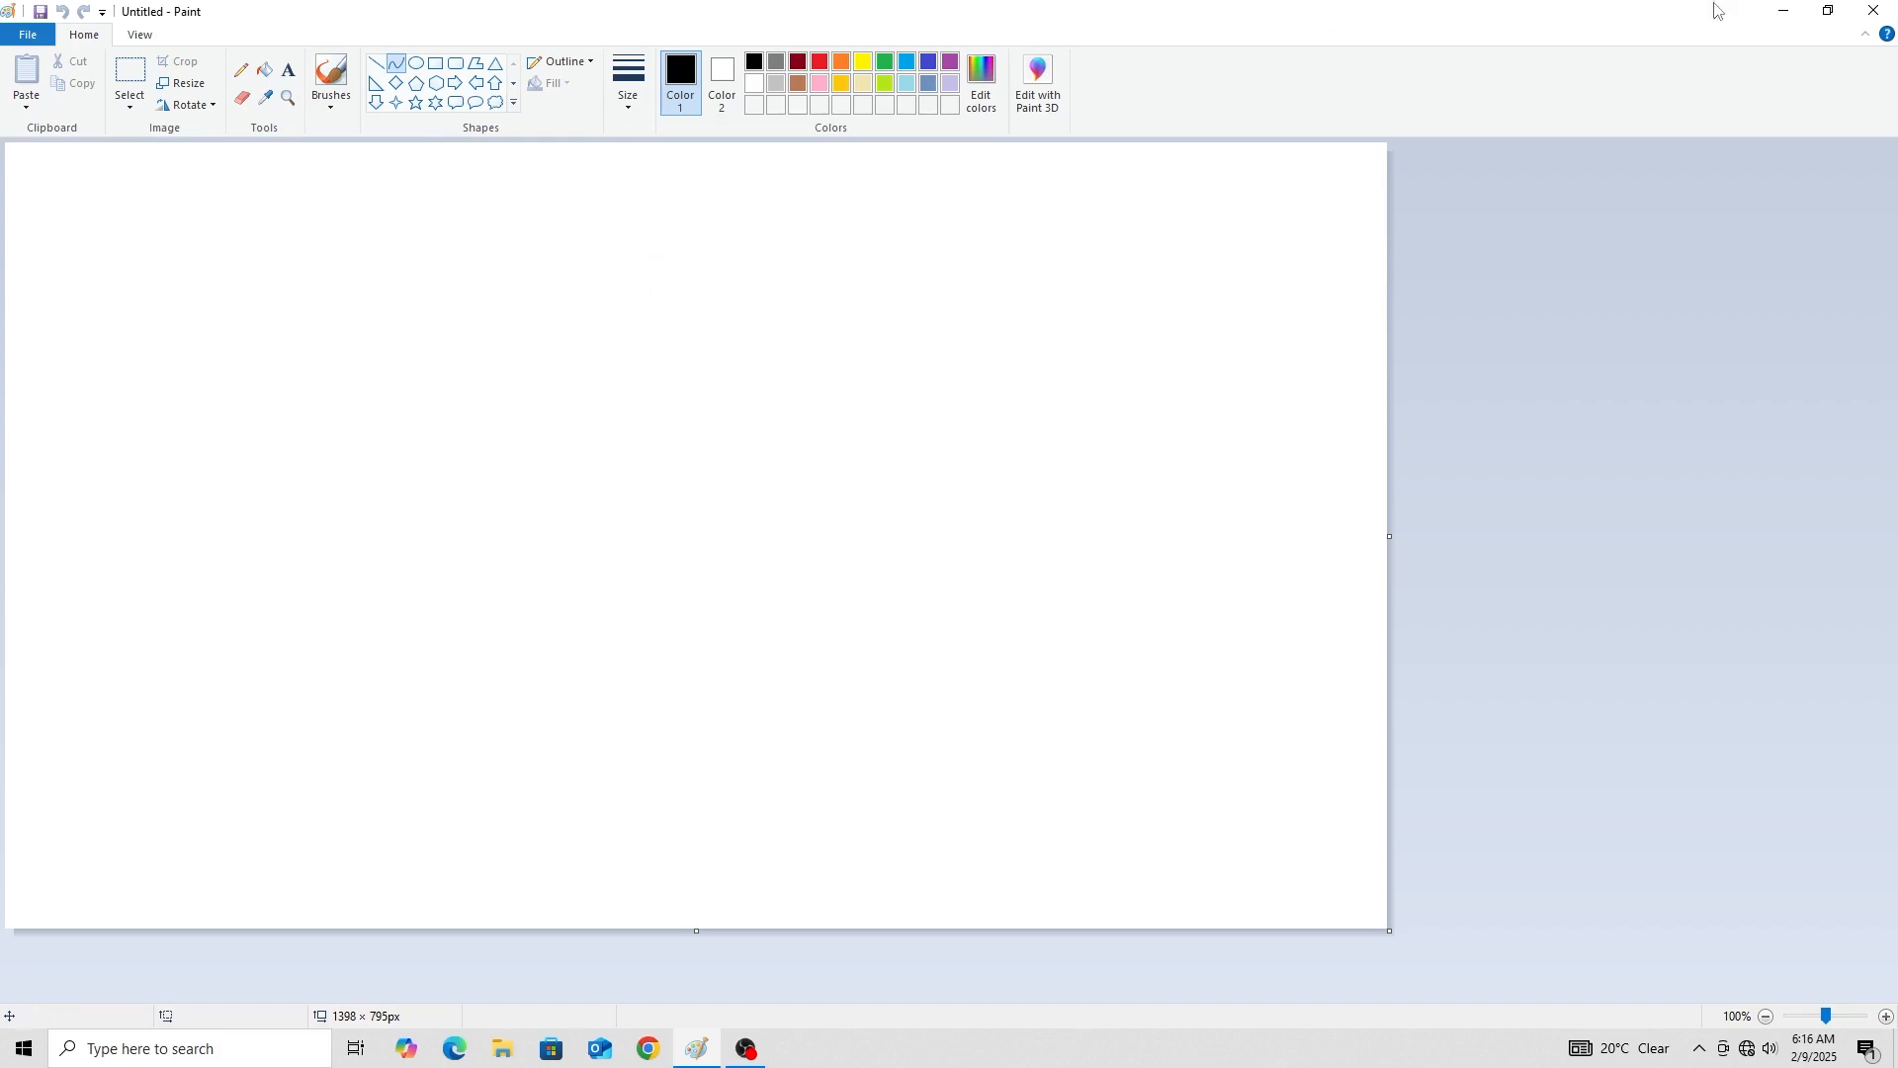
pyautogui.click(1785, 10)
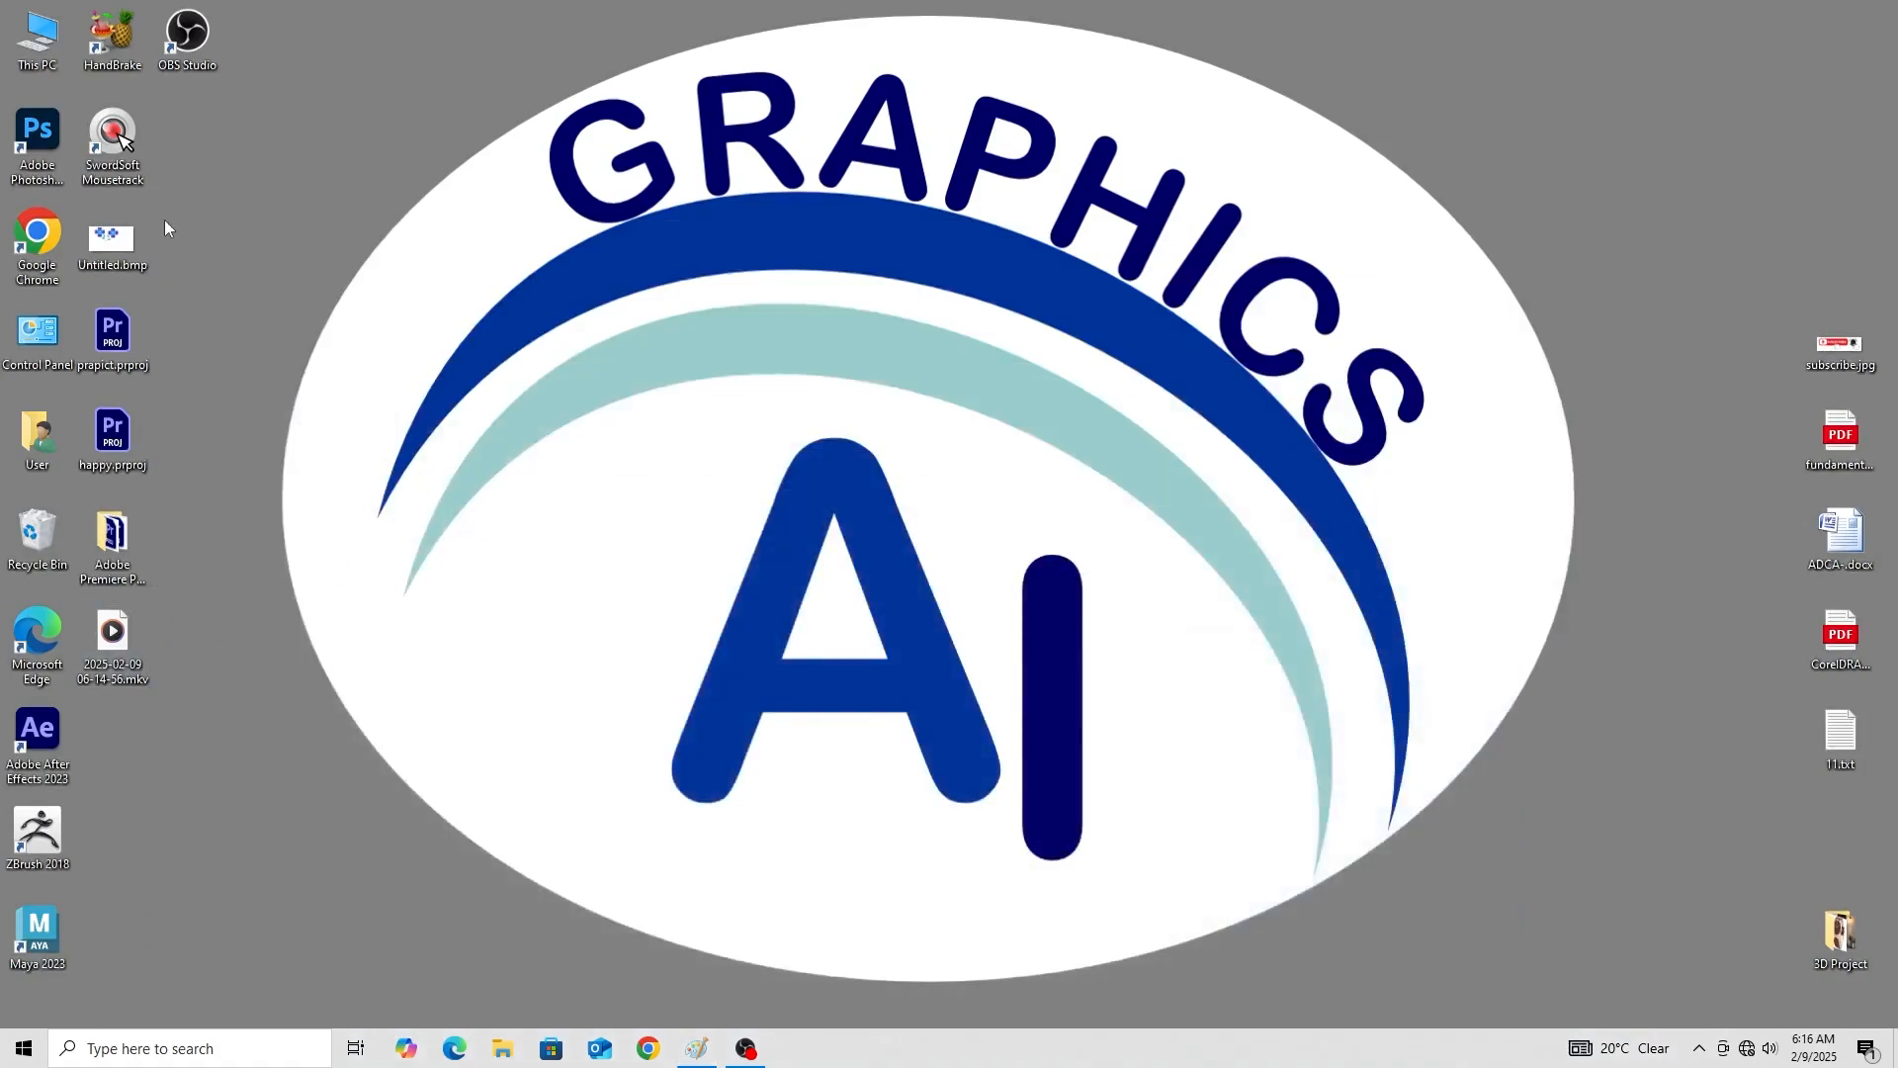
pyautogui.doubleClick(116, 137)
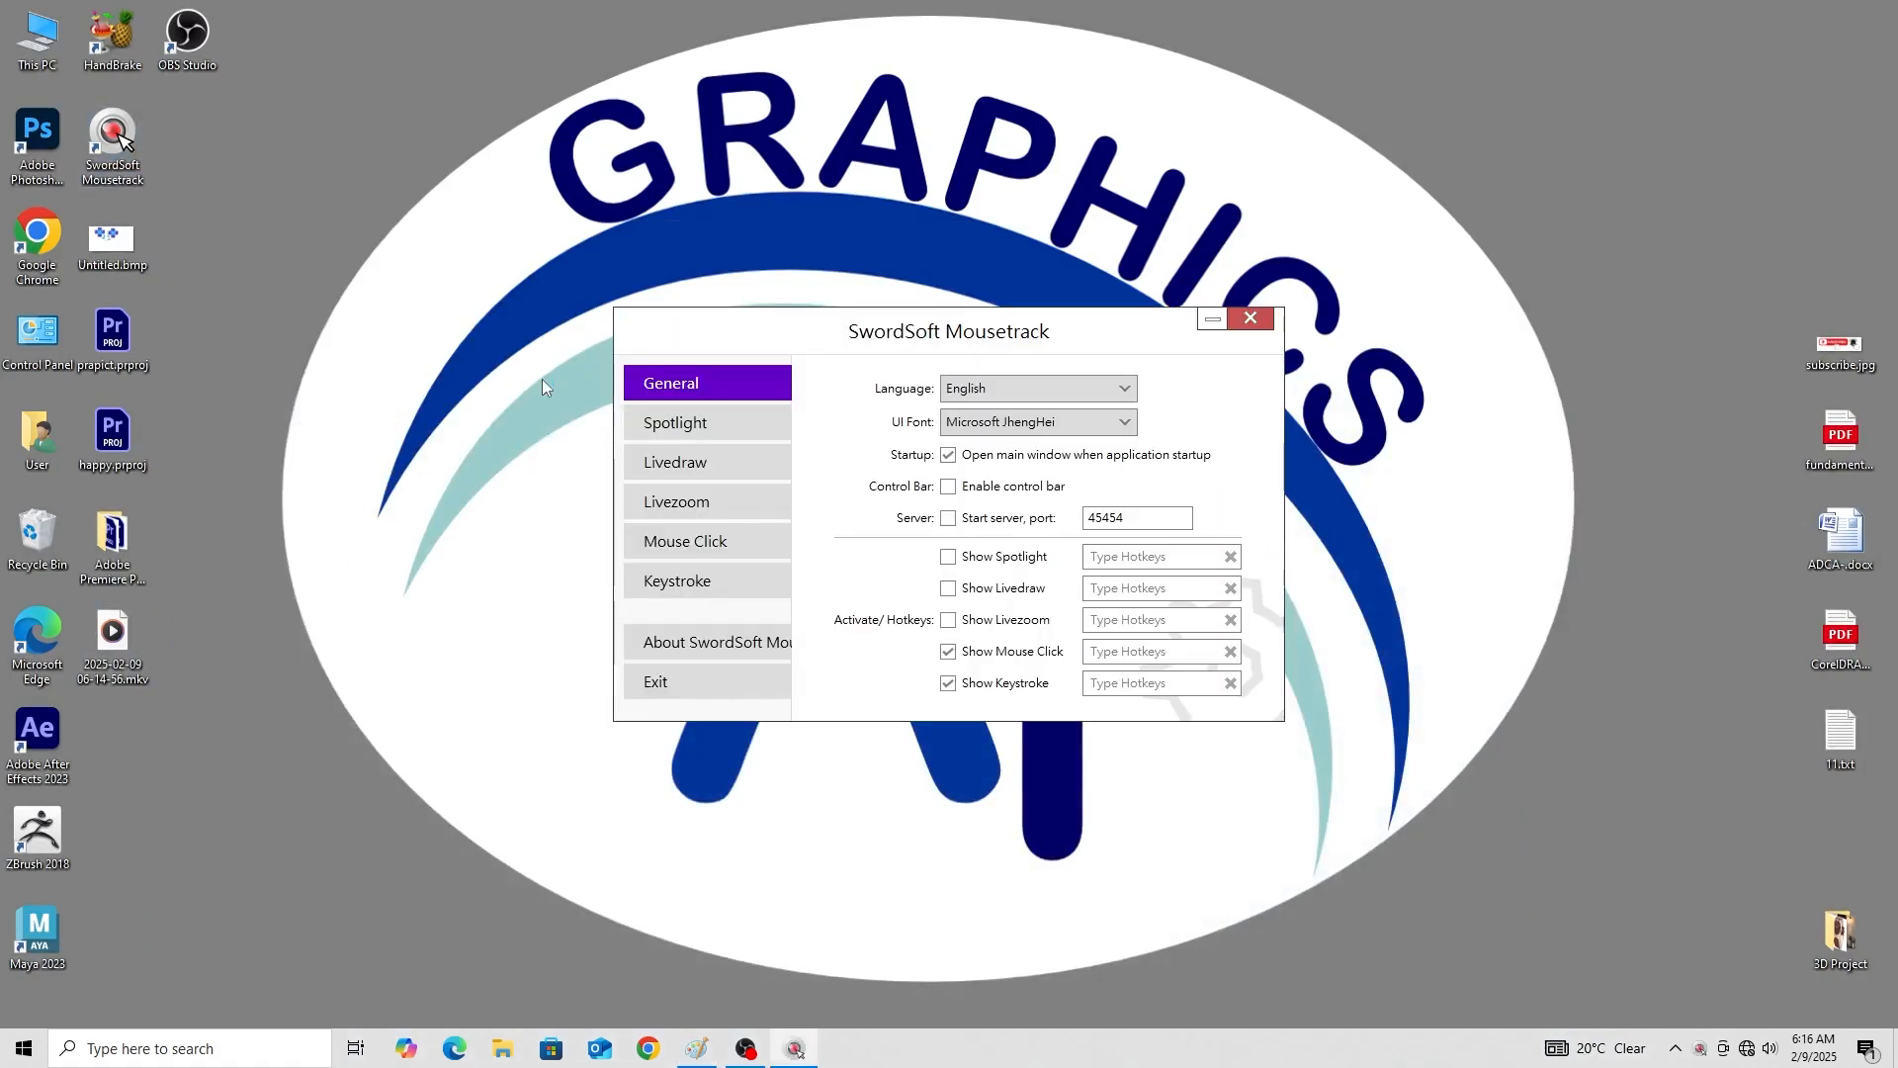
pyautogui.click(696, 542)
pyautogui.click(963, 550)
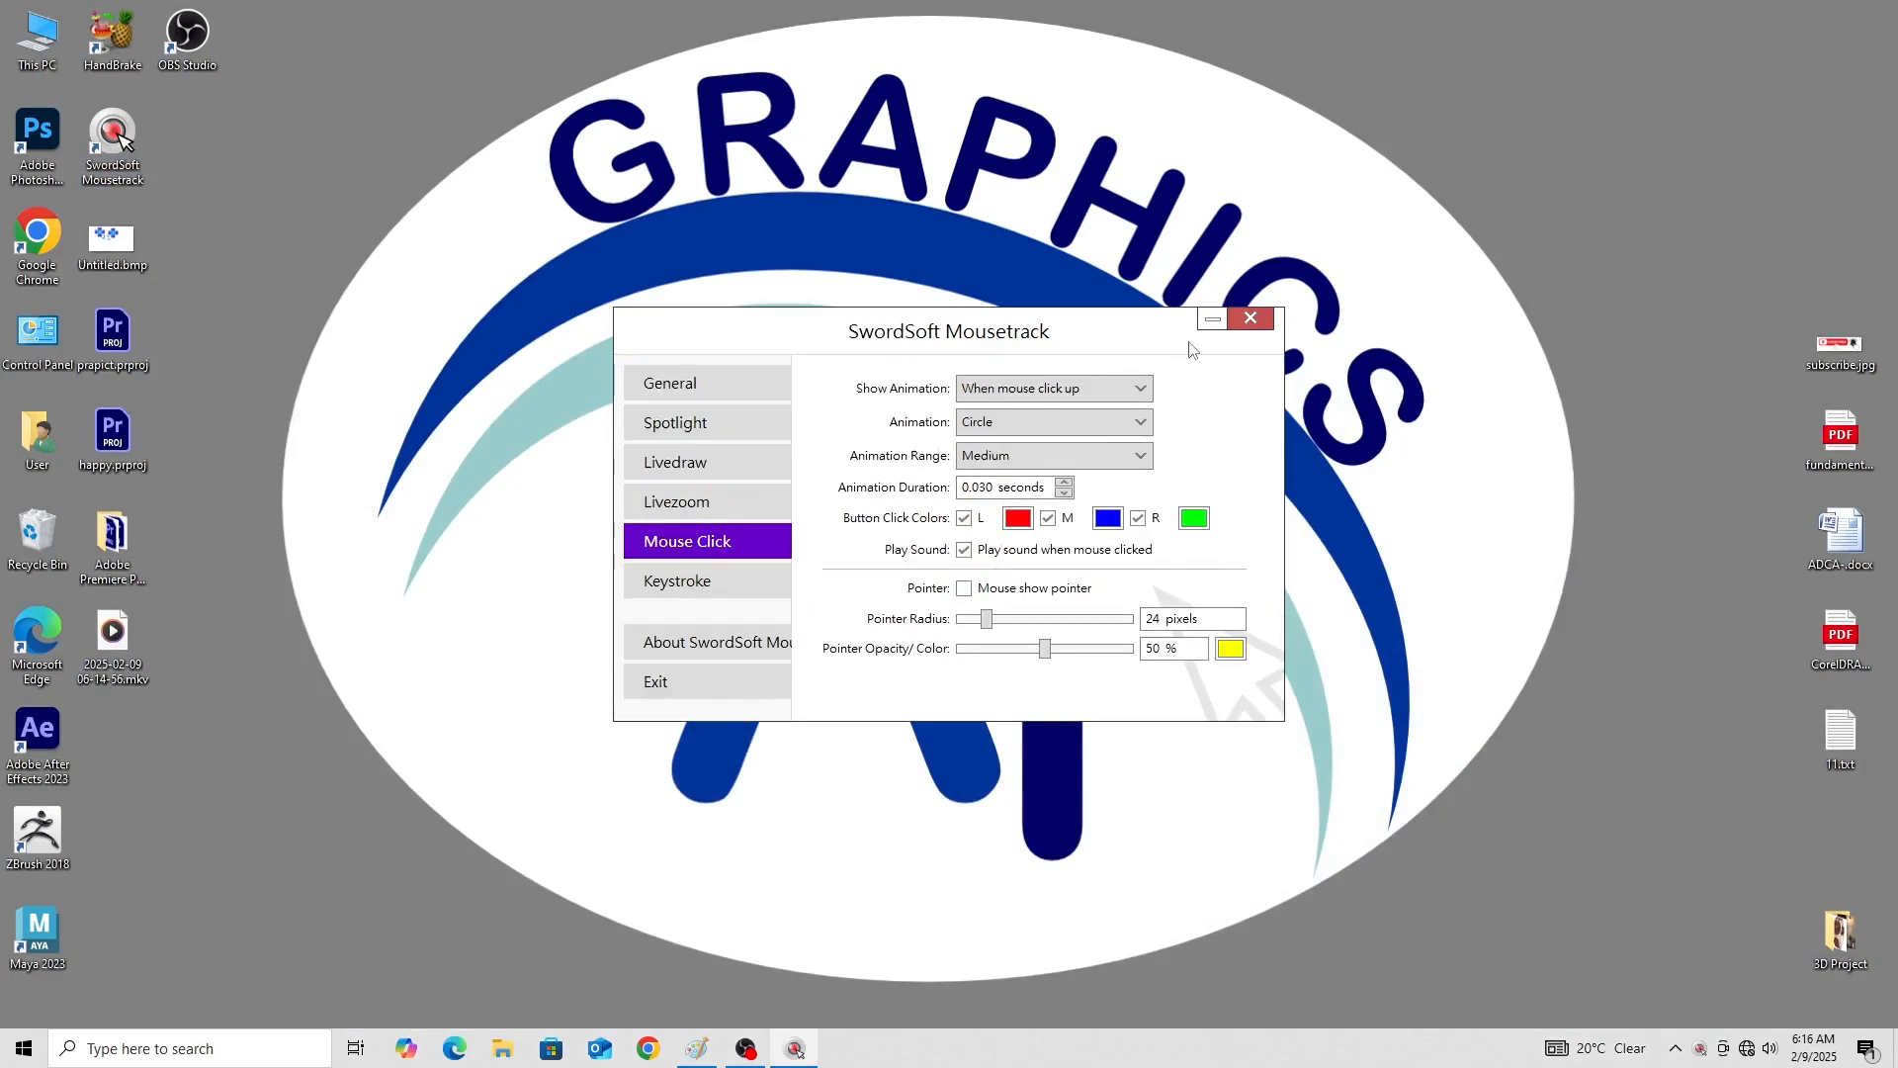
pyautogui.click(1213, 319)
# Switch back to Paint and draw a black vertical curve about 320 px long, bending it leftward into the left half of a heart.
pyautogui.click(697, 1048)
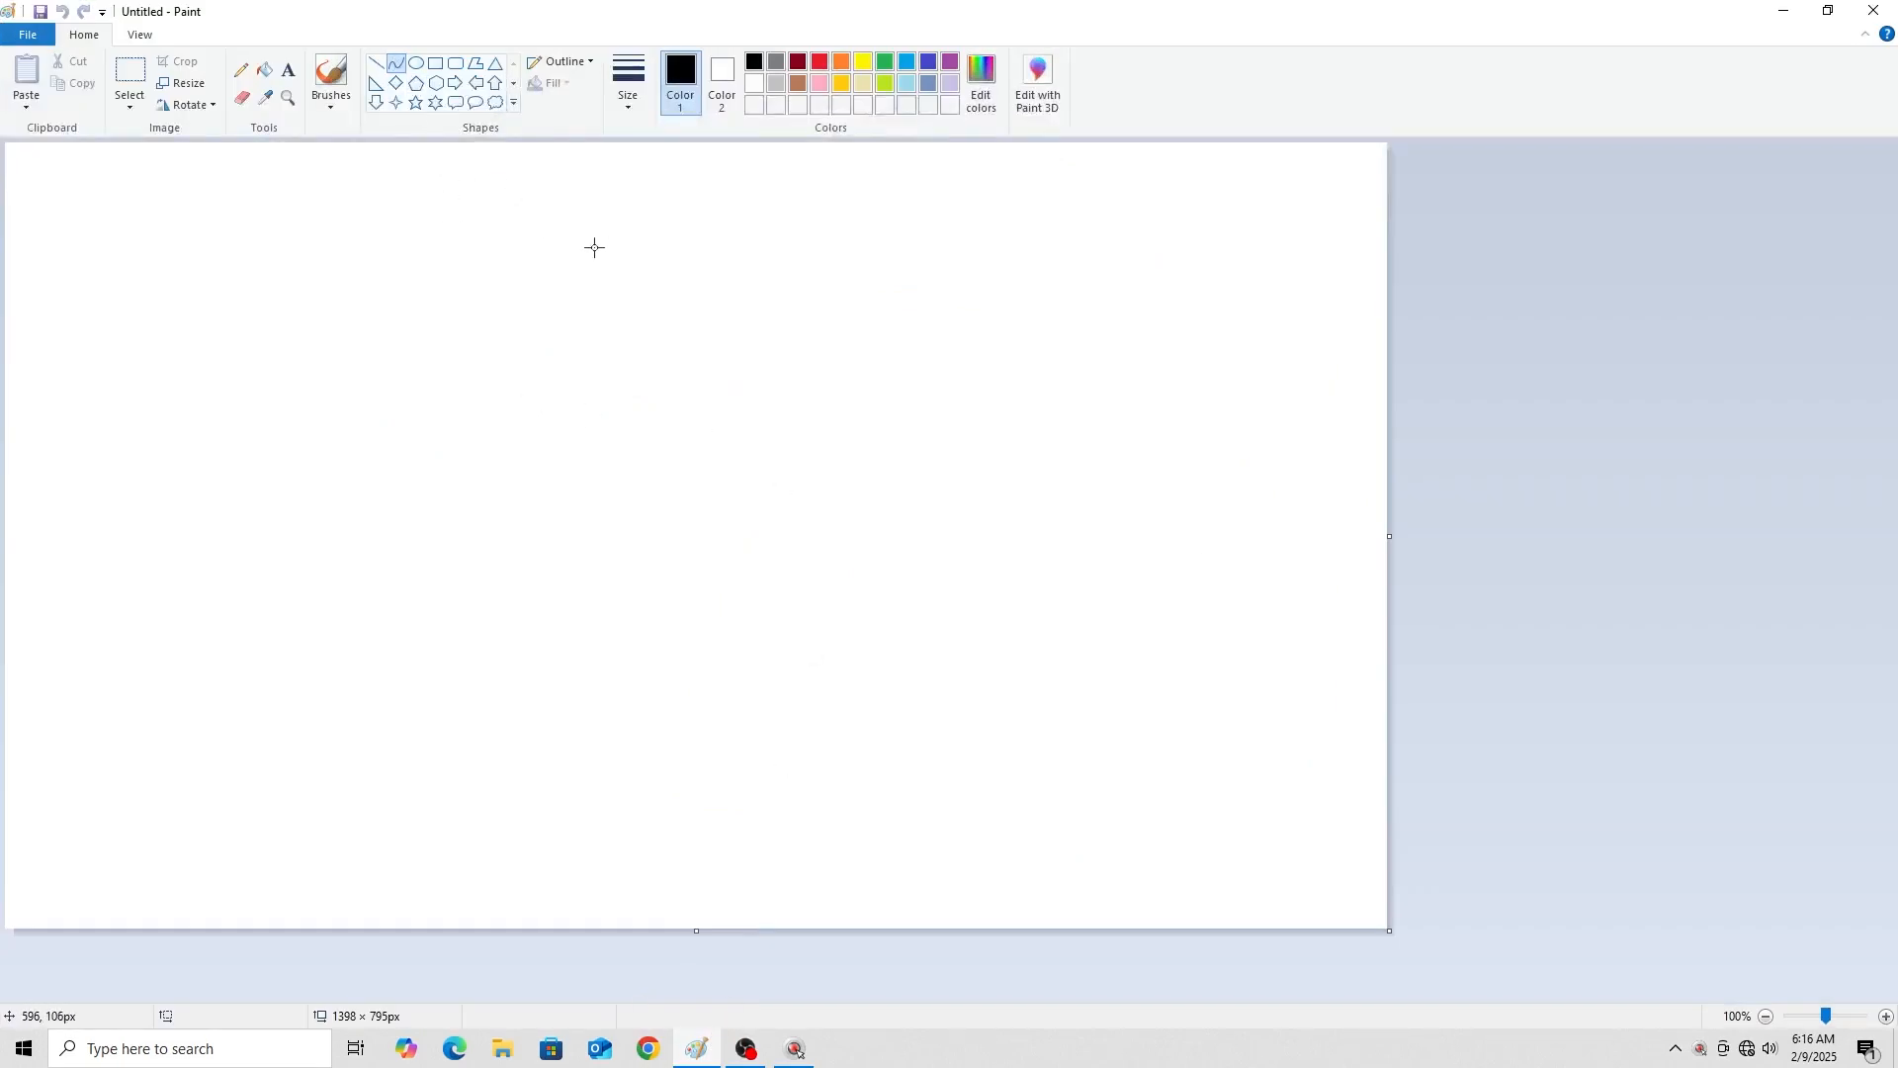
pyautogui.moveTo(611, 255); pyautogui.dragTo(610, 491)
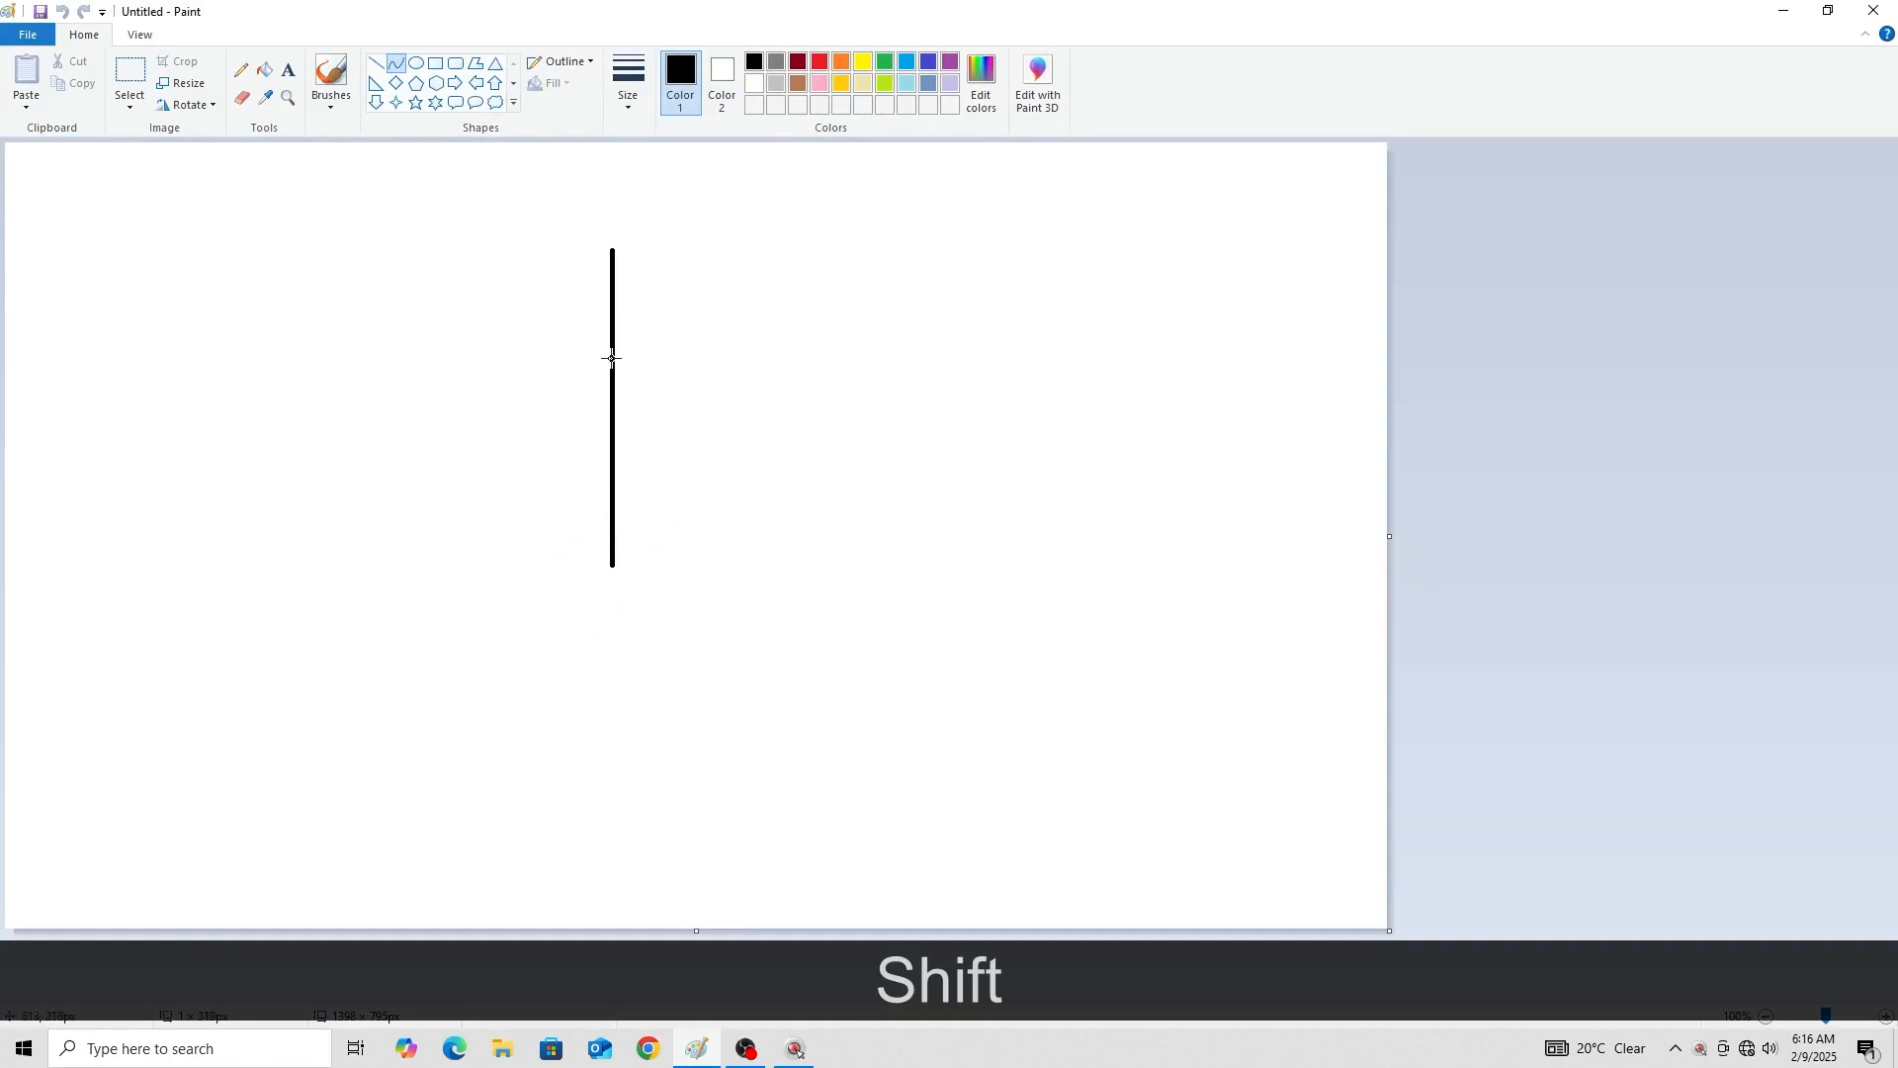
pyautogui.moveTo(610, 356)
pyautogui.mouseDown()
pyautogui.moveTo(589, 343)
pyautogui.moveTo(561, 132)
pyautogui.mouseUp()
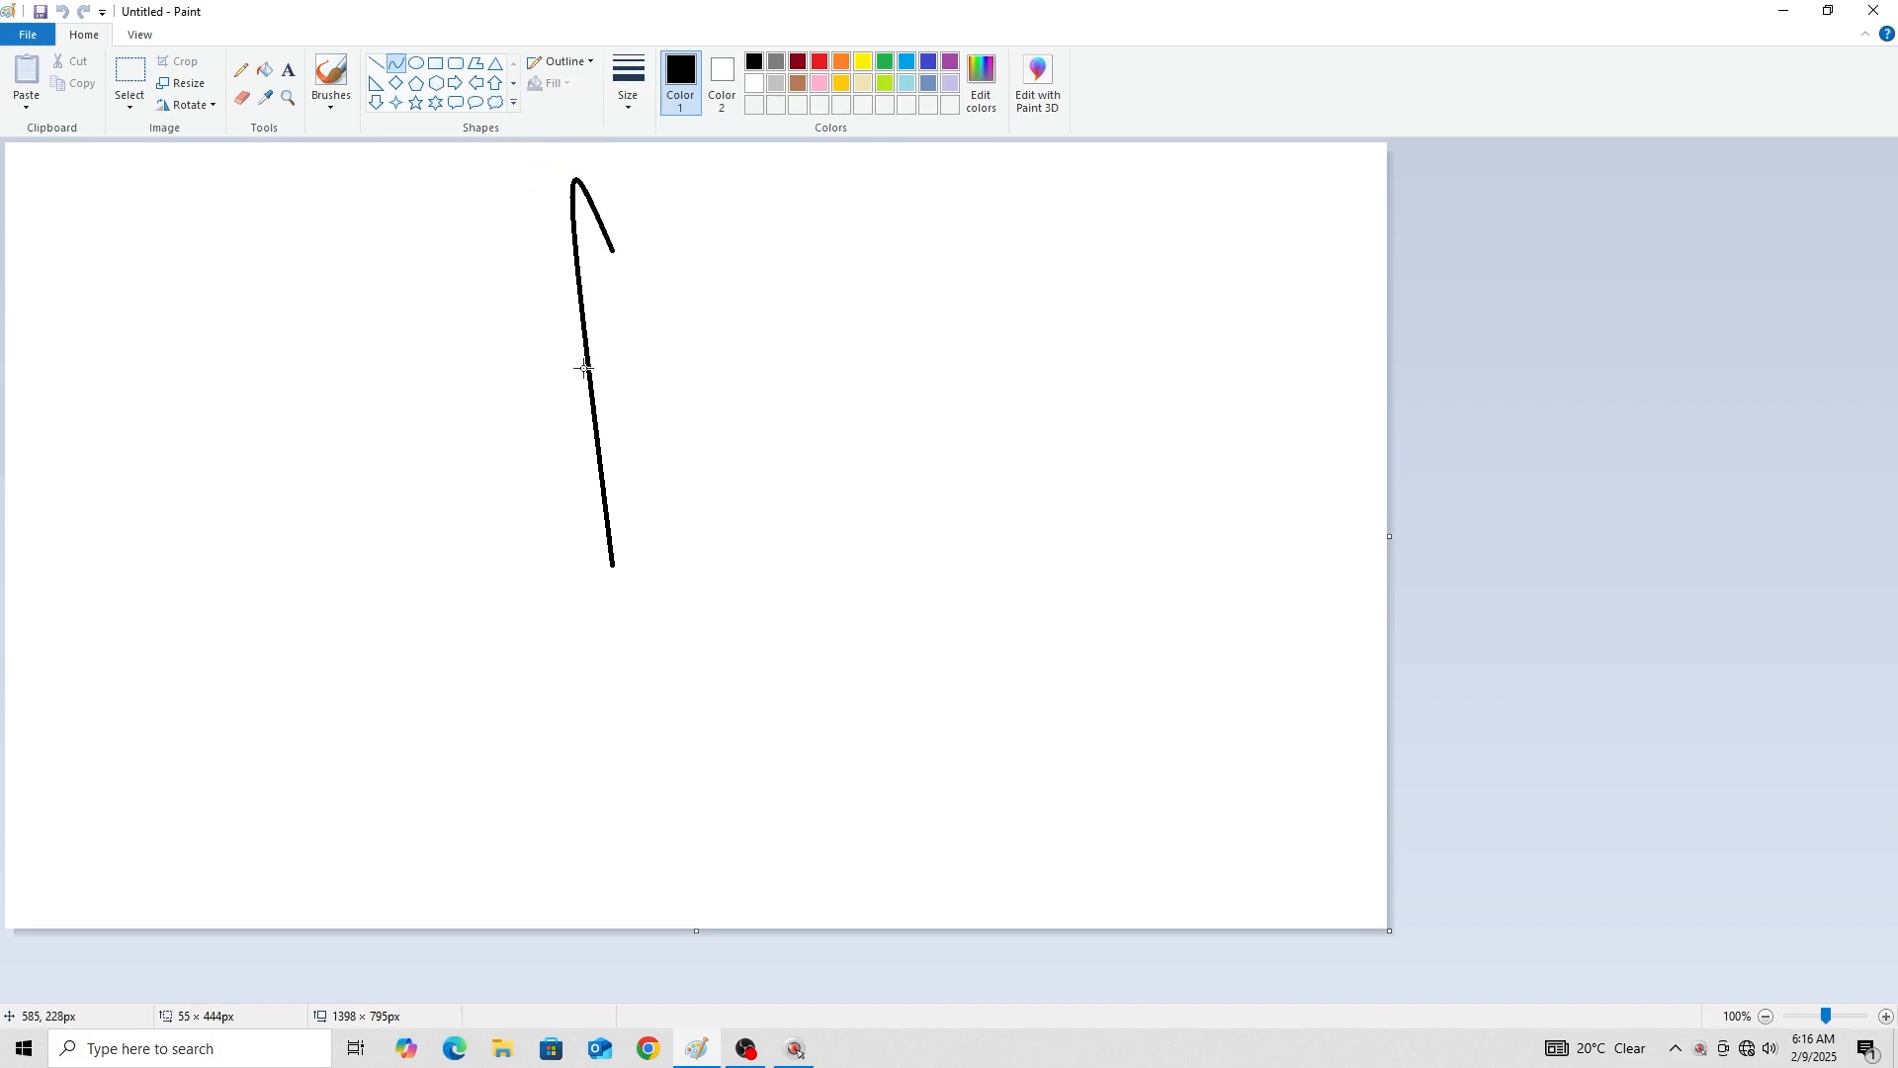
pyautogui.moveTo(585, 367); pyautogui.dragTo(306, 352)
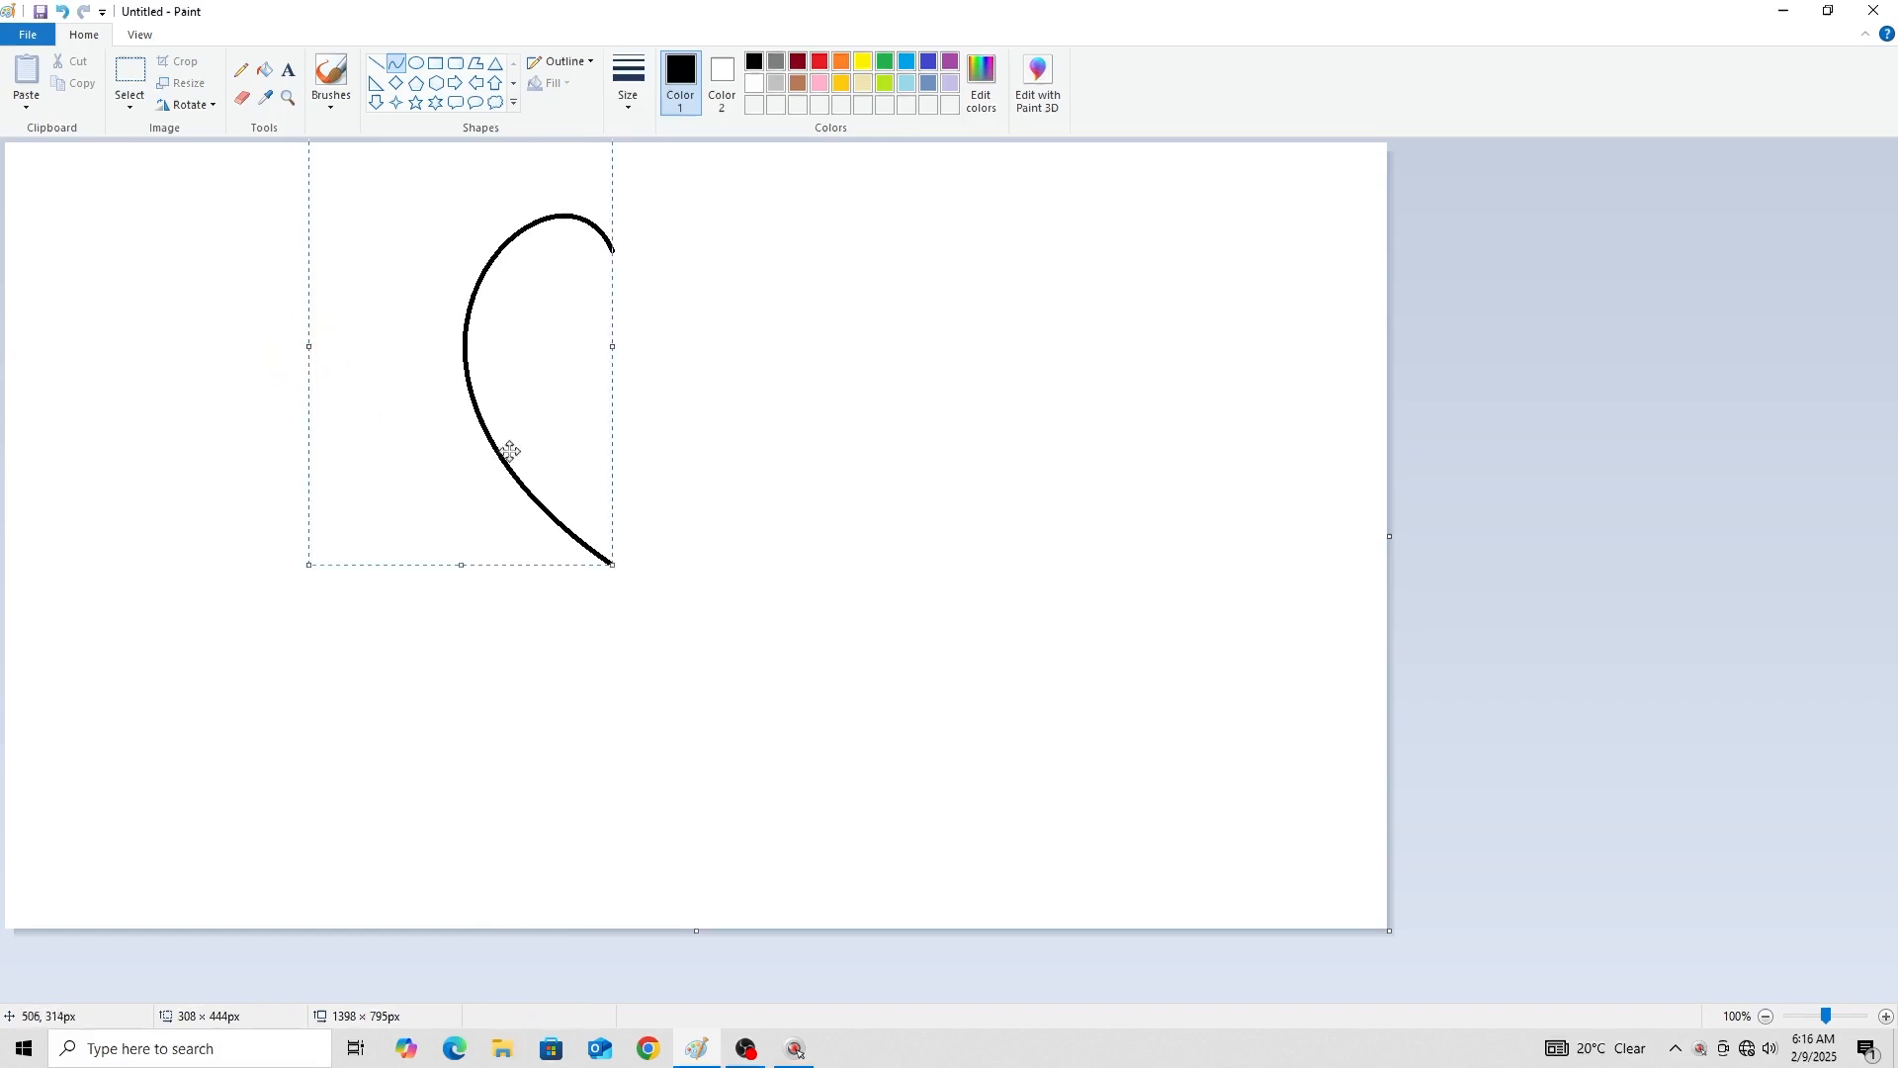
pyautogui.click(1518, 492)
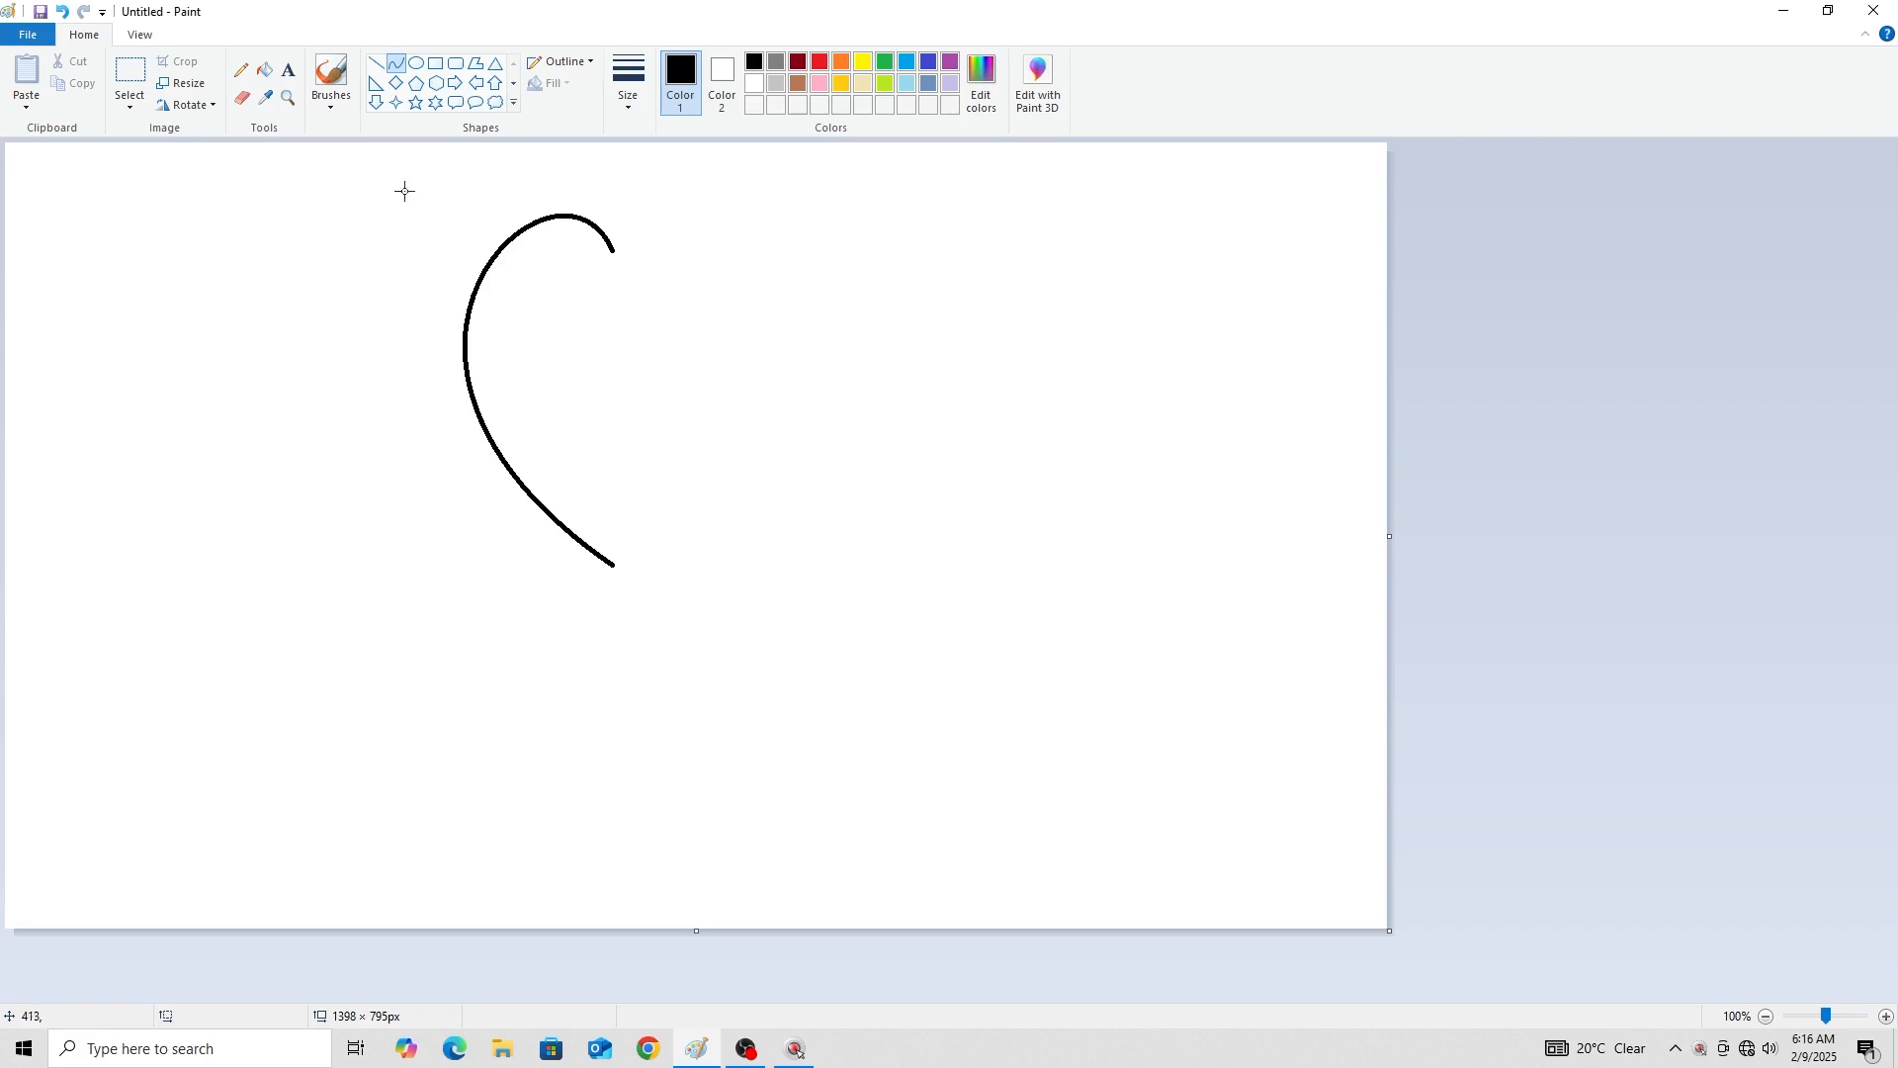
# Copy the half-heart curve with a rectangular selection and paste a duplicate, positioning it slightly right of the original.
pyautogui.click(130, 73)
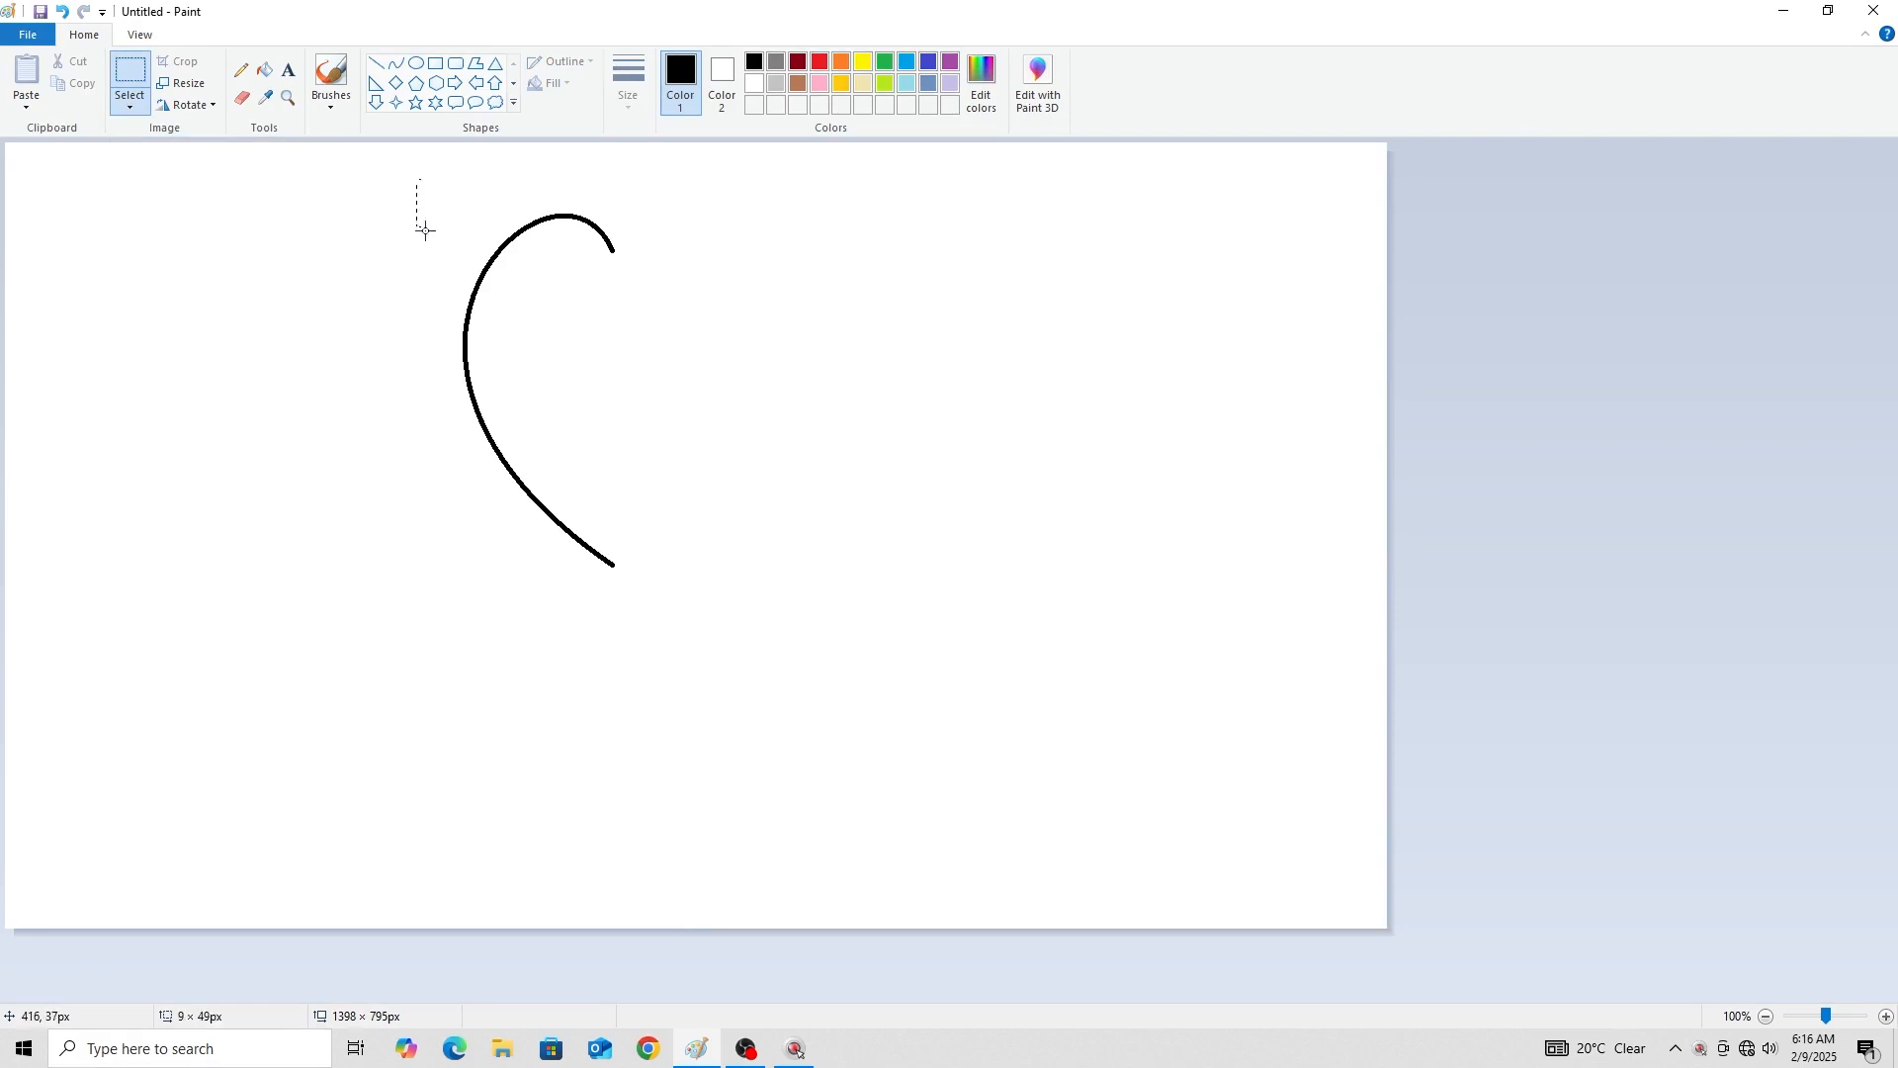
pyautogui.moveTo(425, 230); pyautogui.dragTo(652, 598)
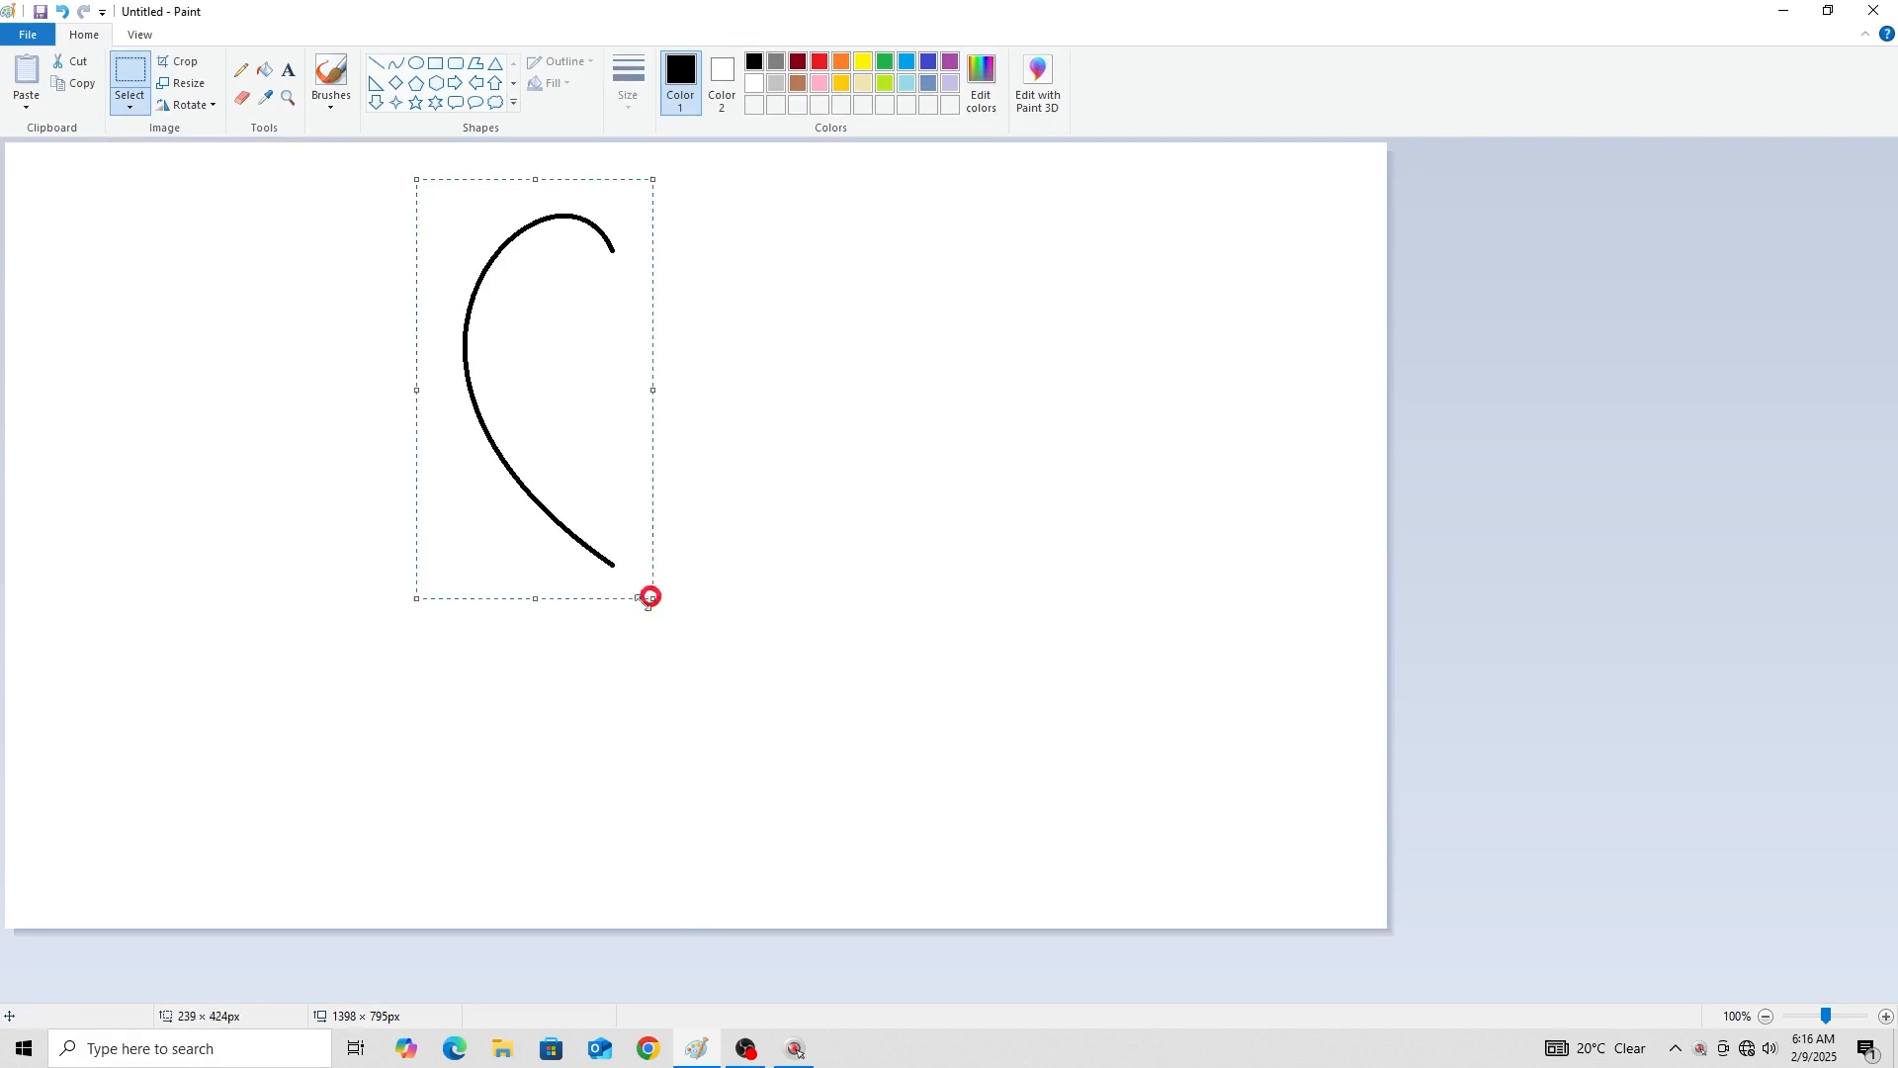
pyautogui.click(89, 89)
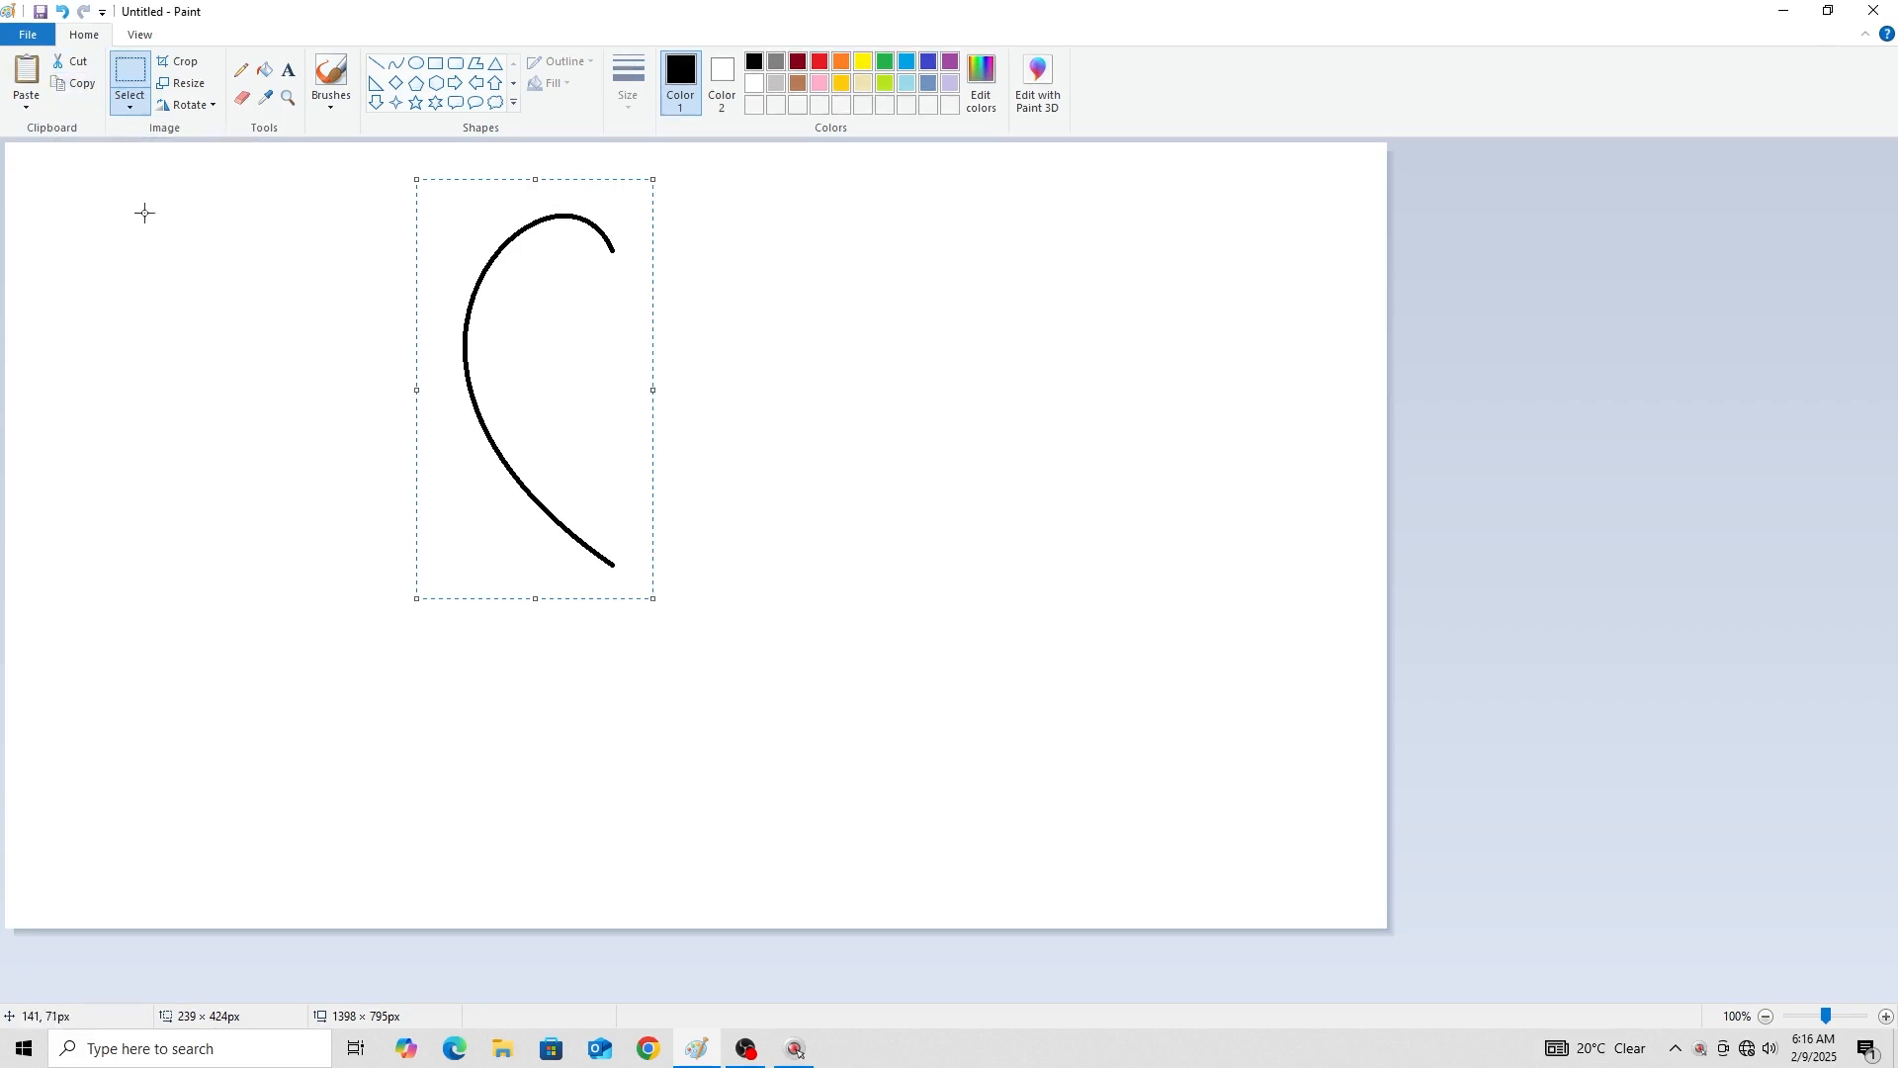
pyautogui.click(25, 79)
pyautogui.moveTo(146, 308); pyautogui.dragTo(564, 347)
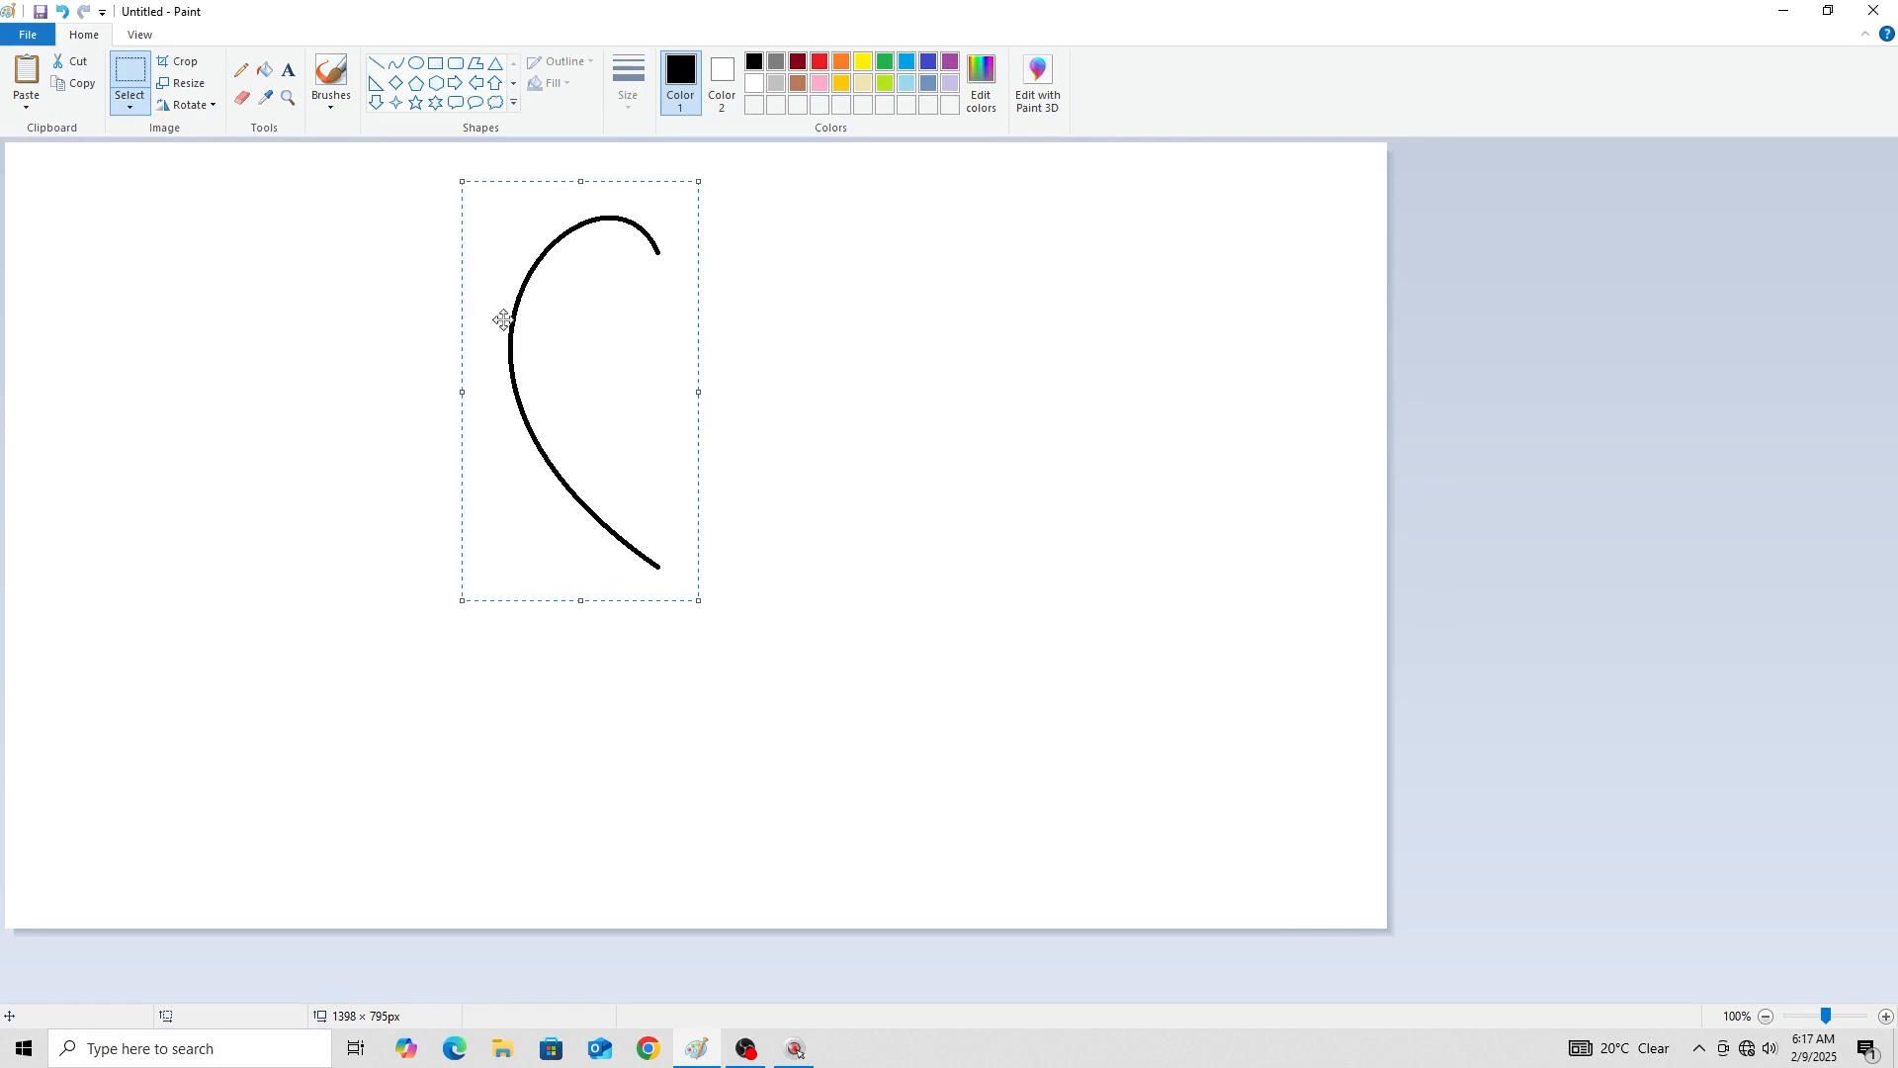
pyautogui.moveTo(542, 341)
pyautogui.mouseDown()
pyautogui.moveTo(589, 347)
pyautogui.moveTo(534, 340)
pyautogui.mouseUp()
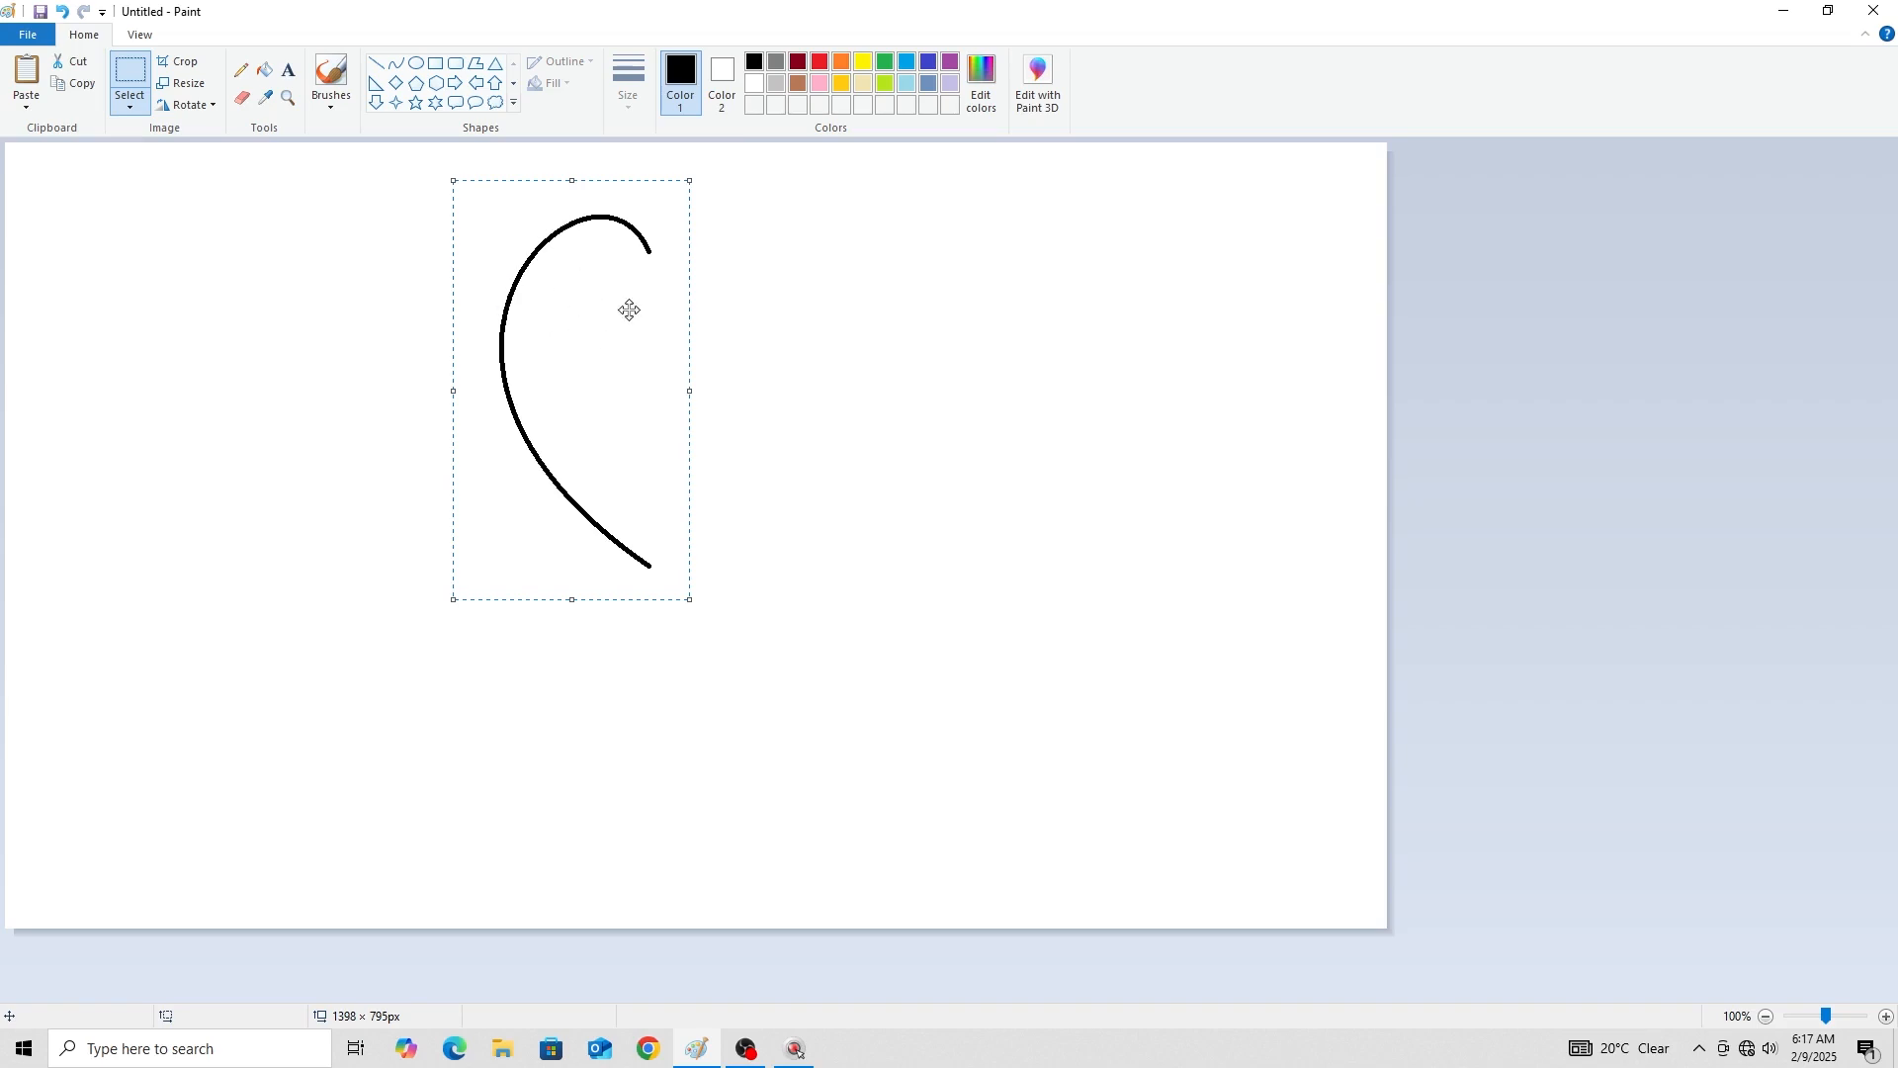
# Turn on transparent selection and move the pasted half-heart clear of the original, to its right.
pyautogui.click(130, 105)
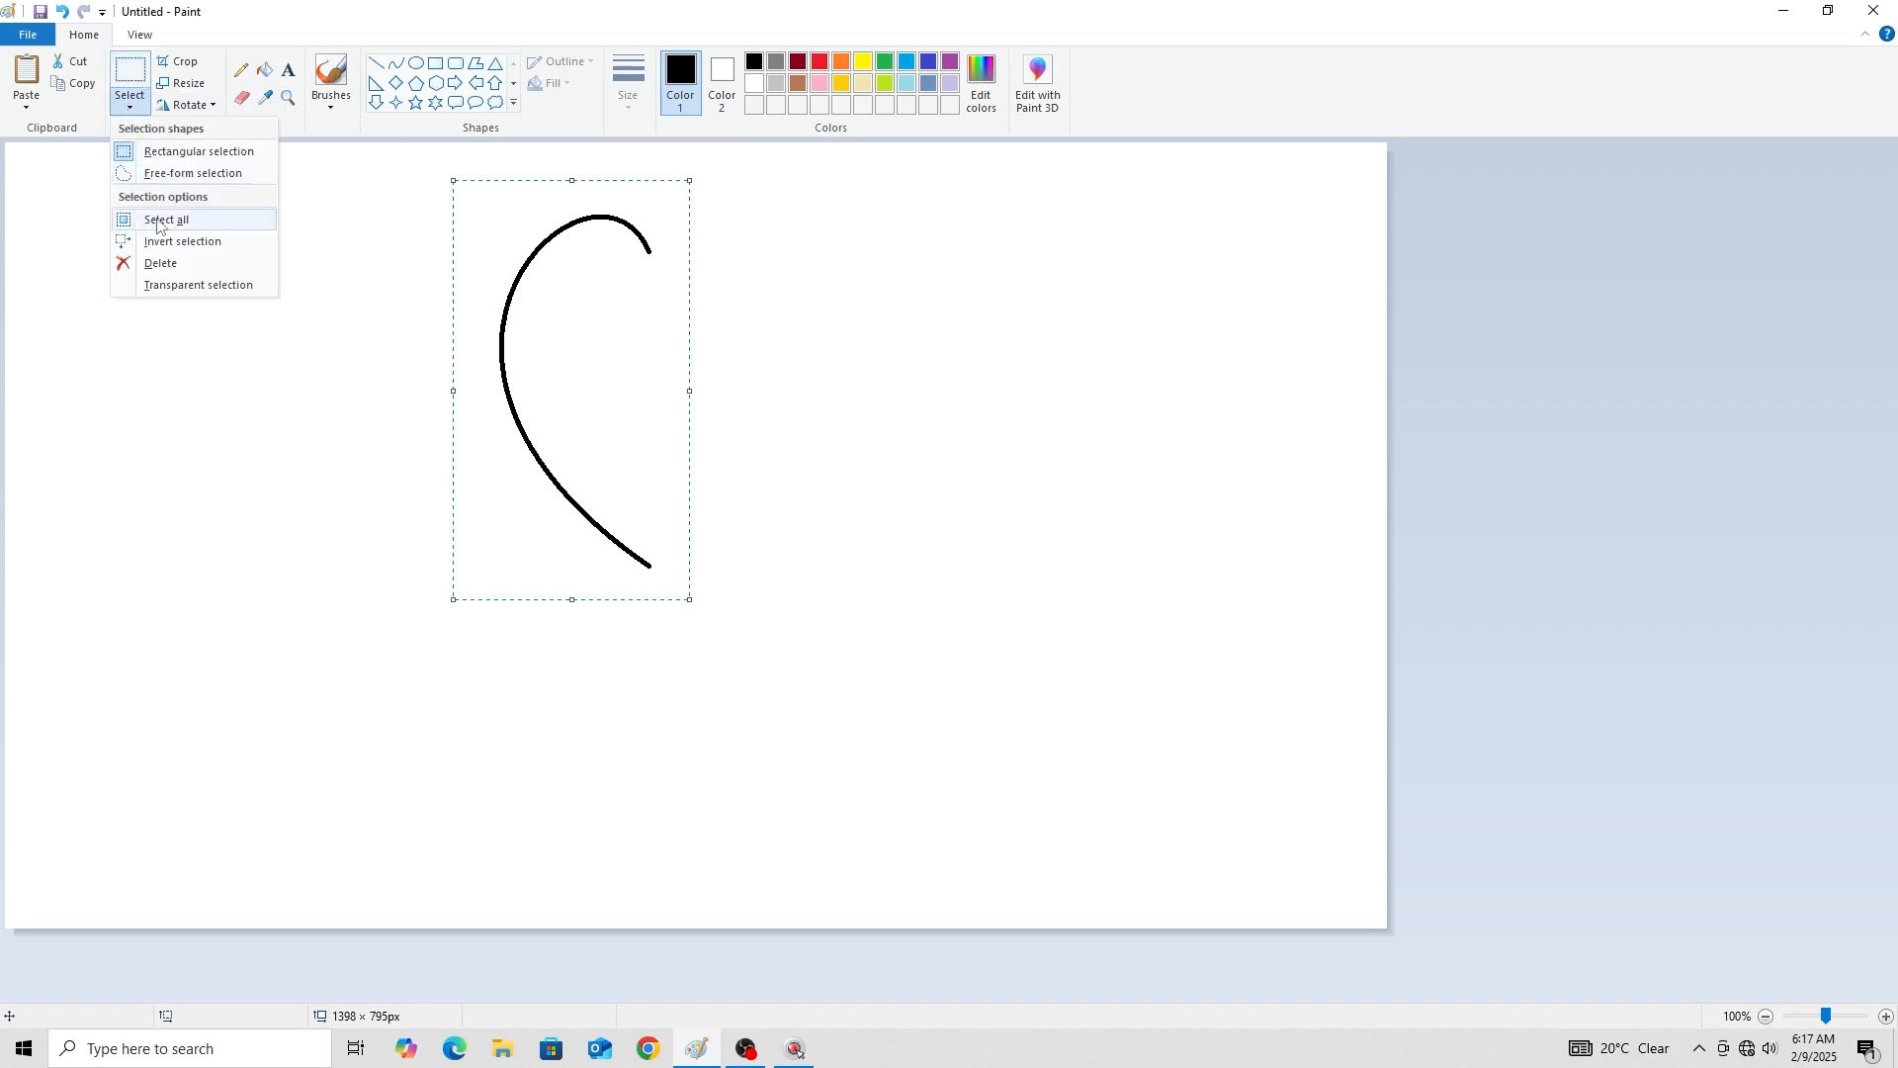
pyautogui.click(194, 285)
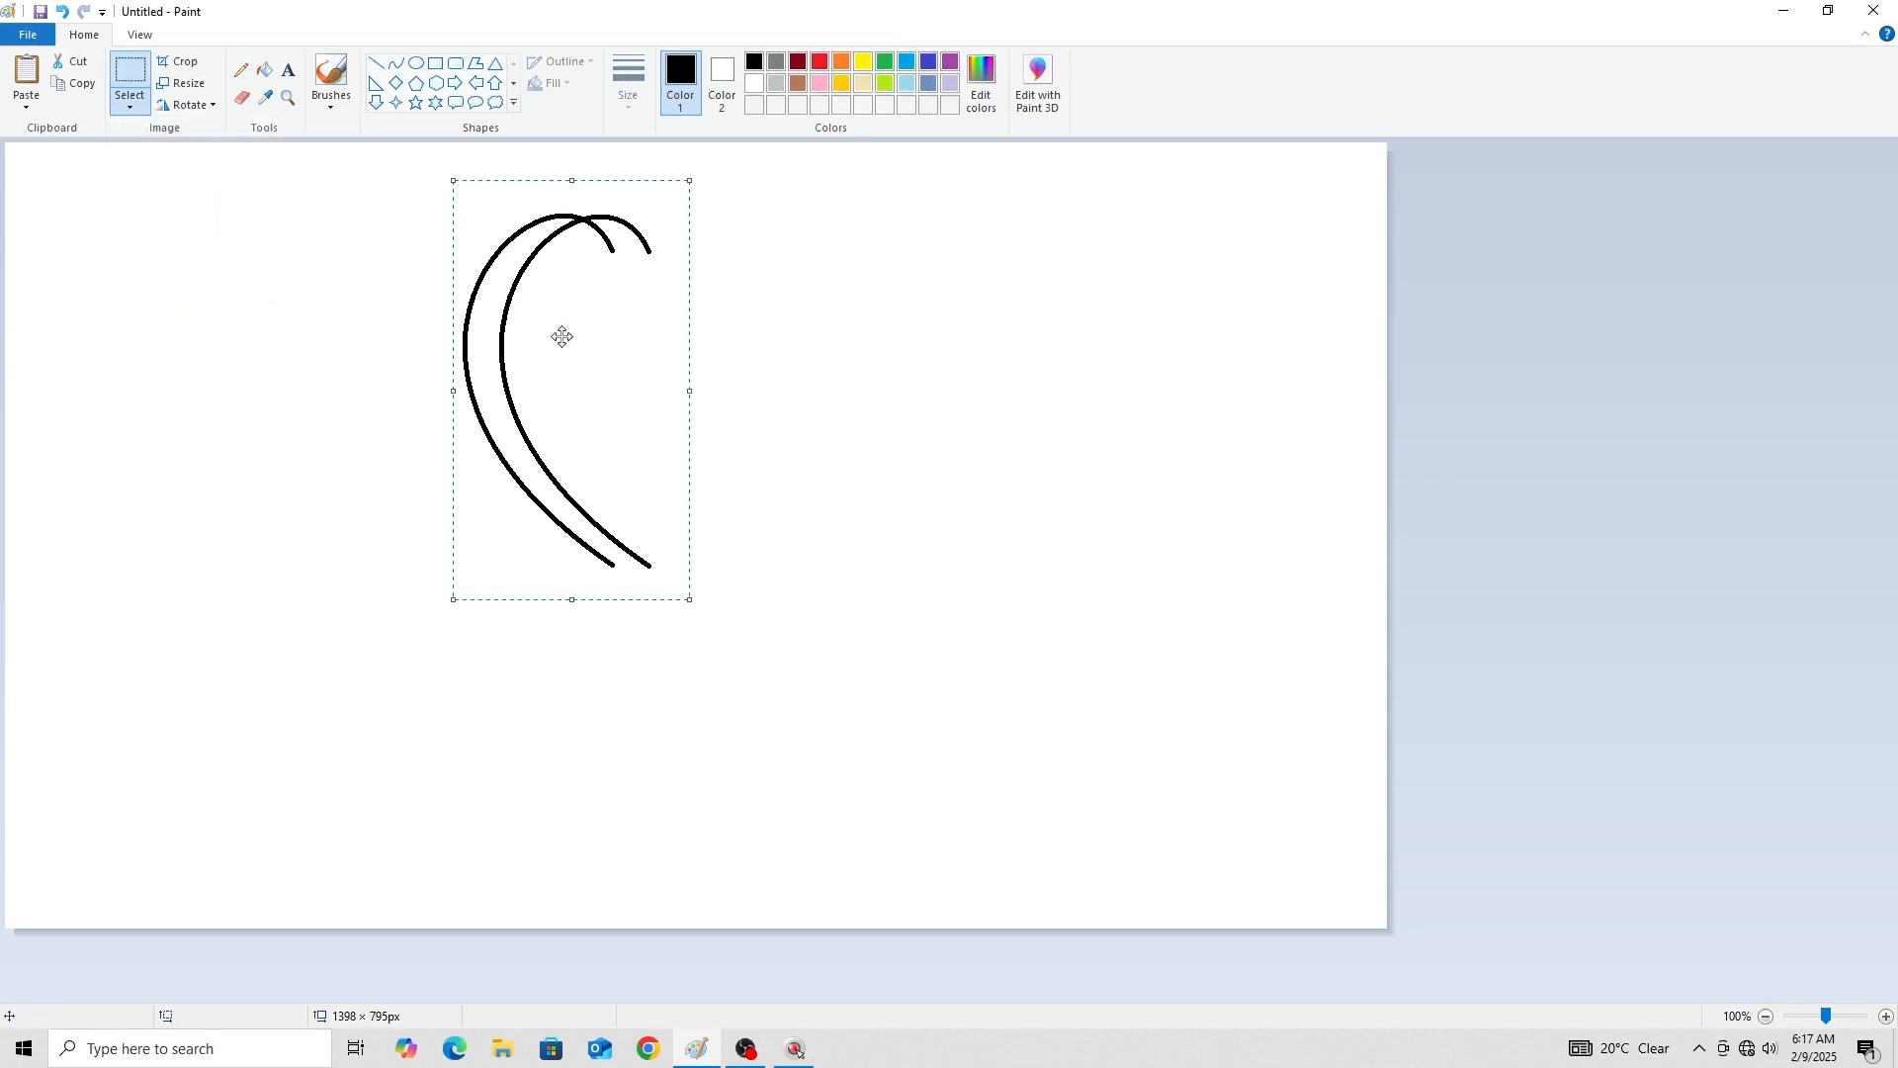
pyautogui.moveTo(546, 340); pyautogui.dragTo(695, 333)
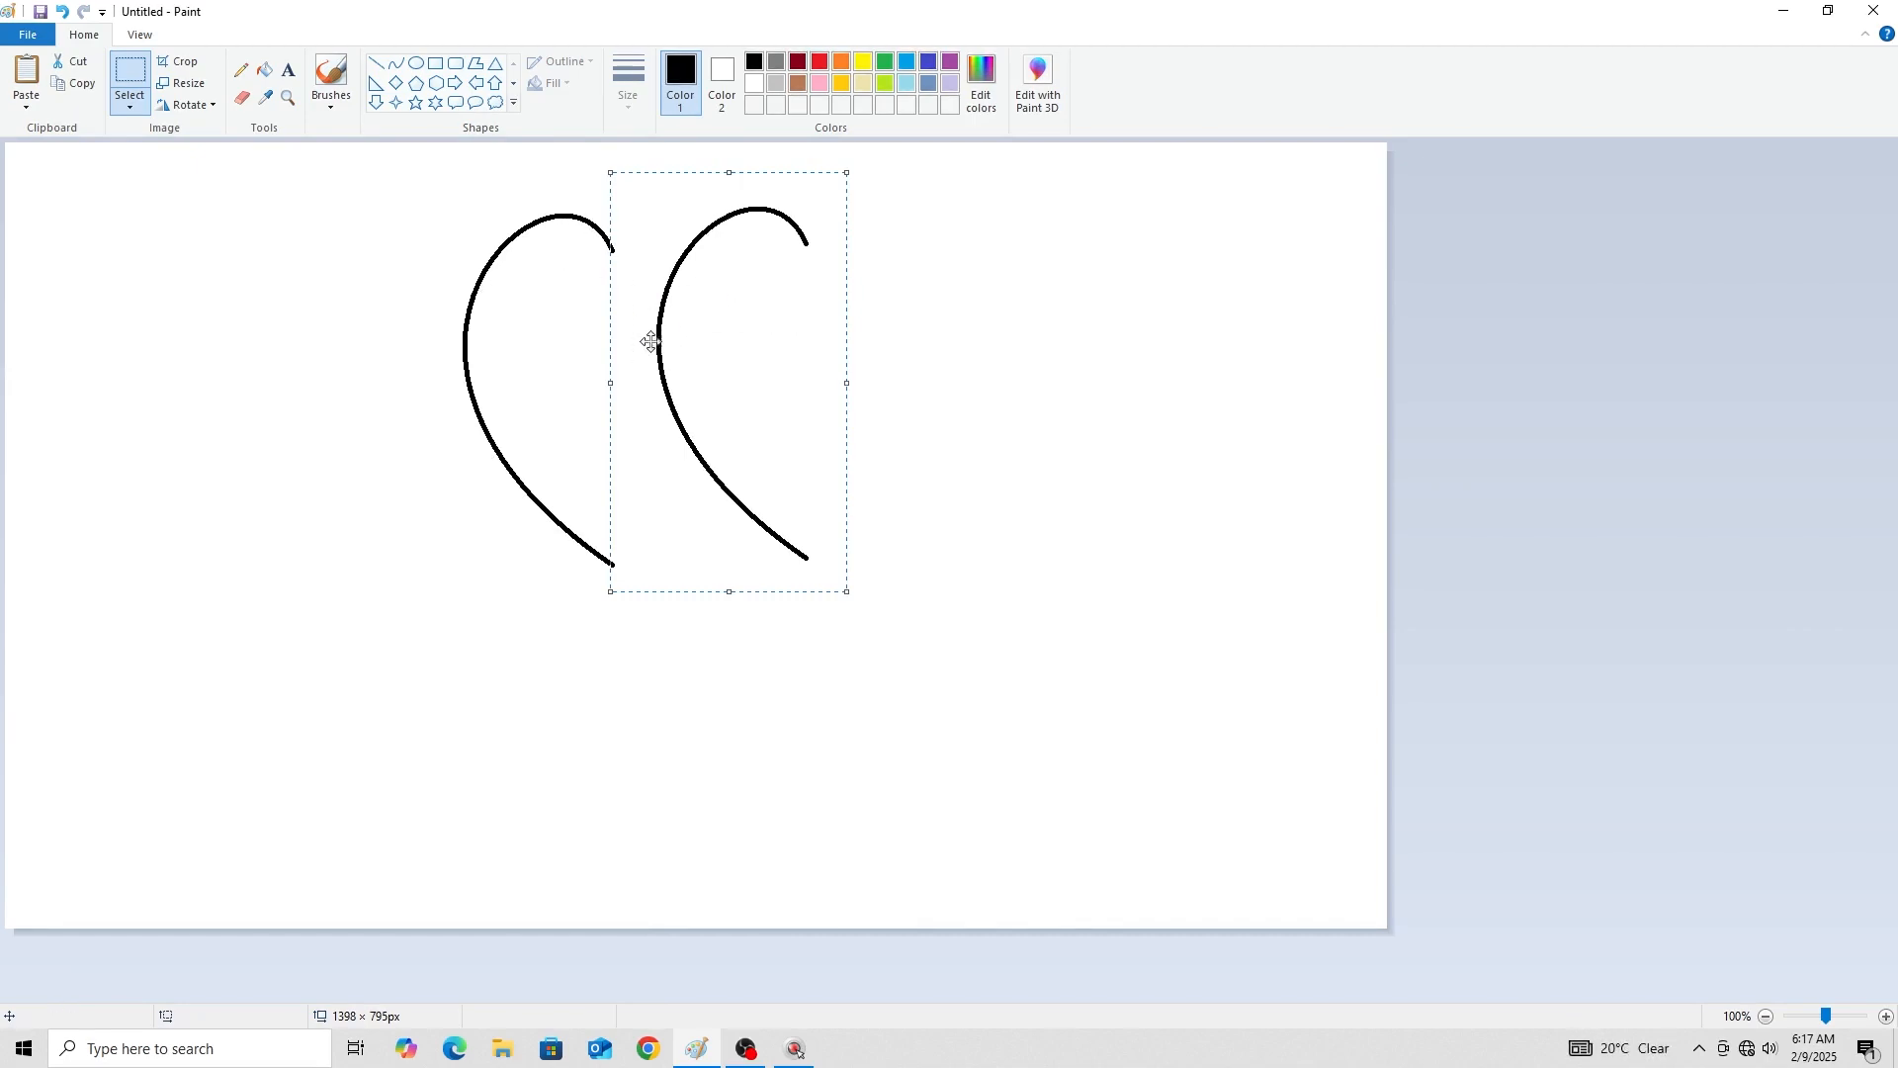
# Flip the pasted half-heart horizontally and join its ends to the original half to complete the heart outline.
pyautogui.click(203, 113)
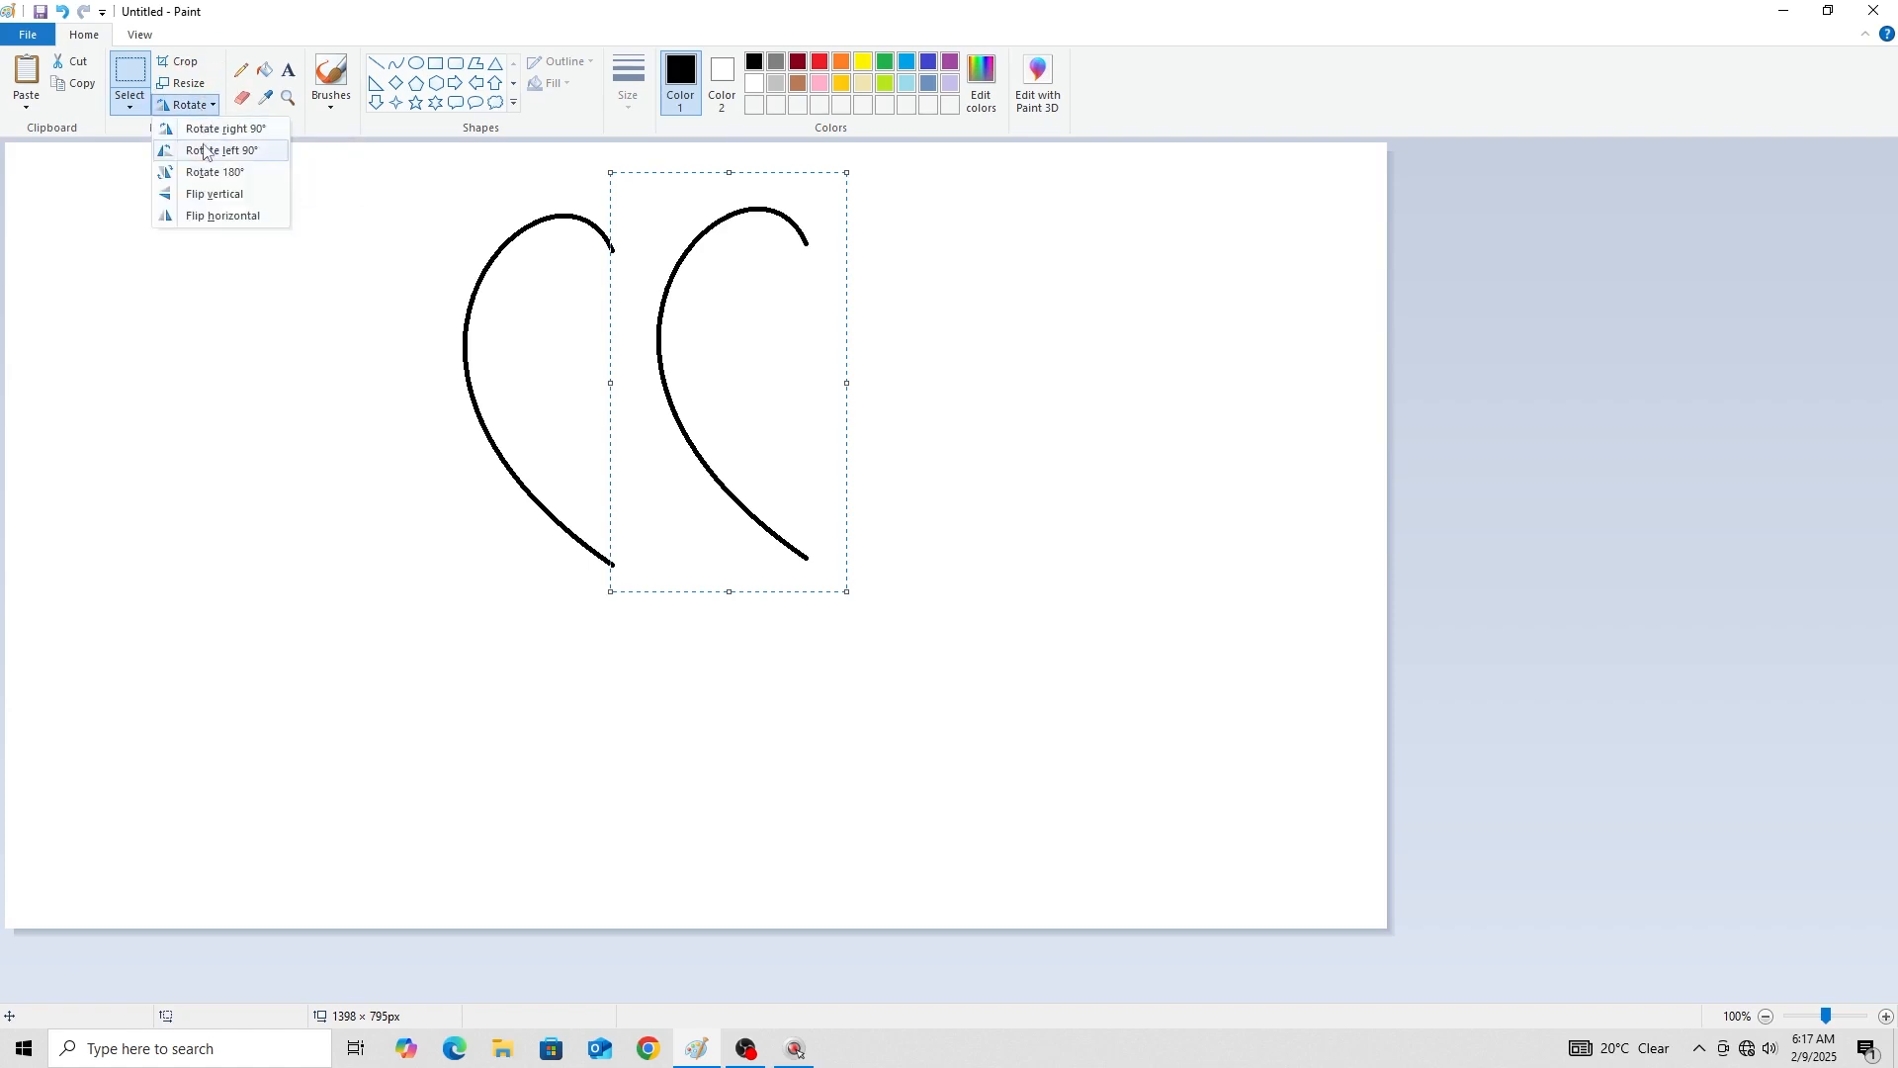
pyautogui.click(214, 218)
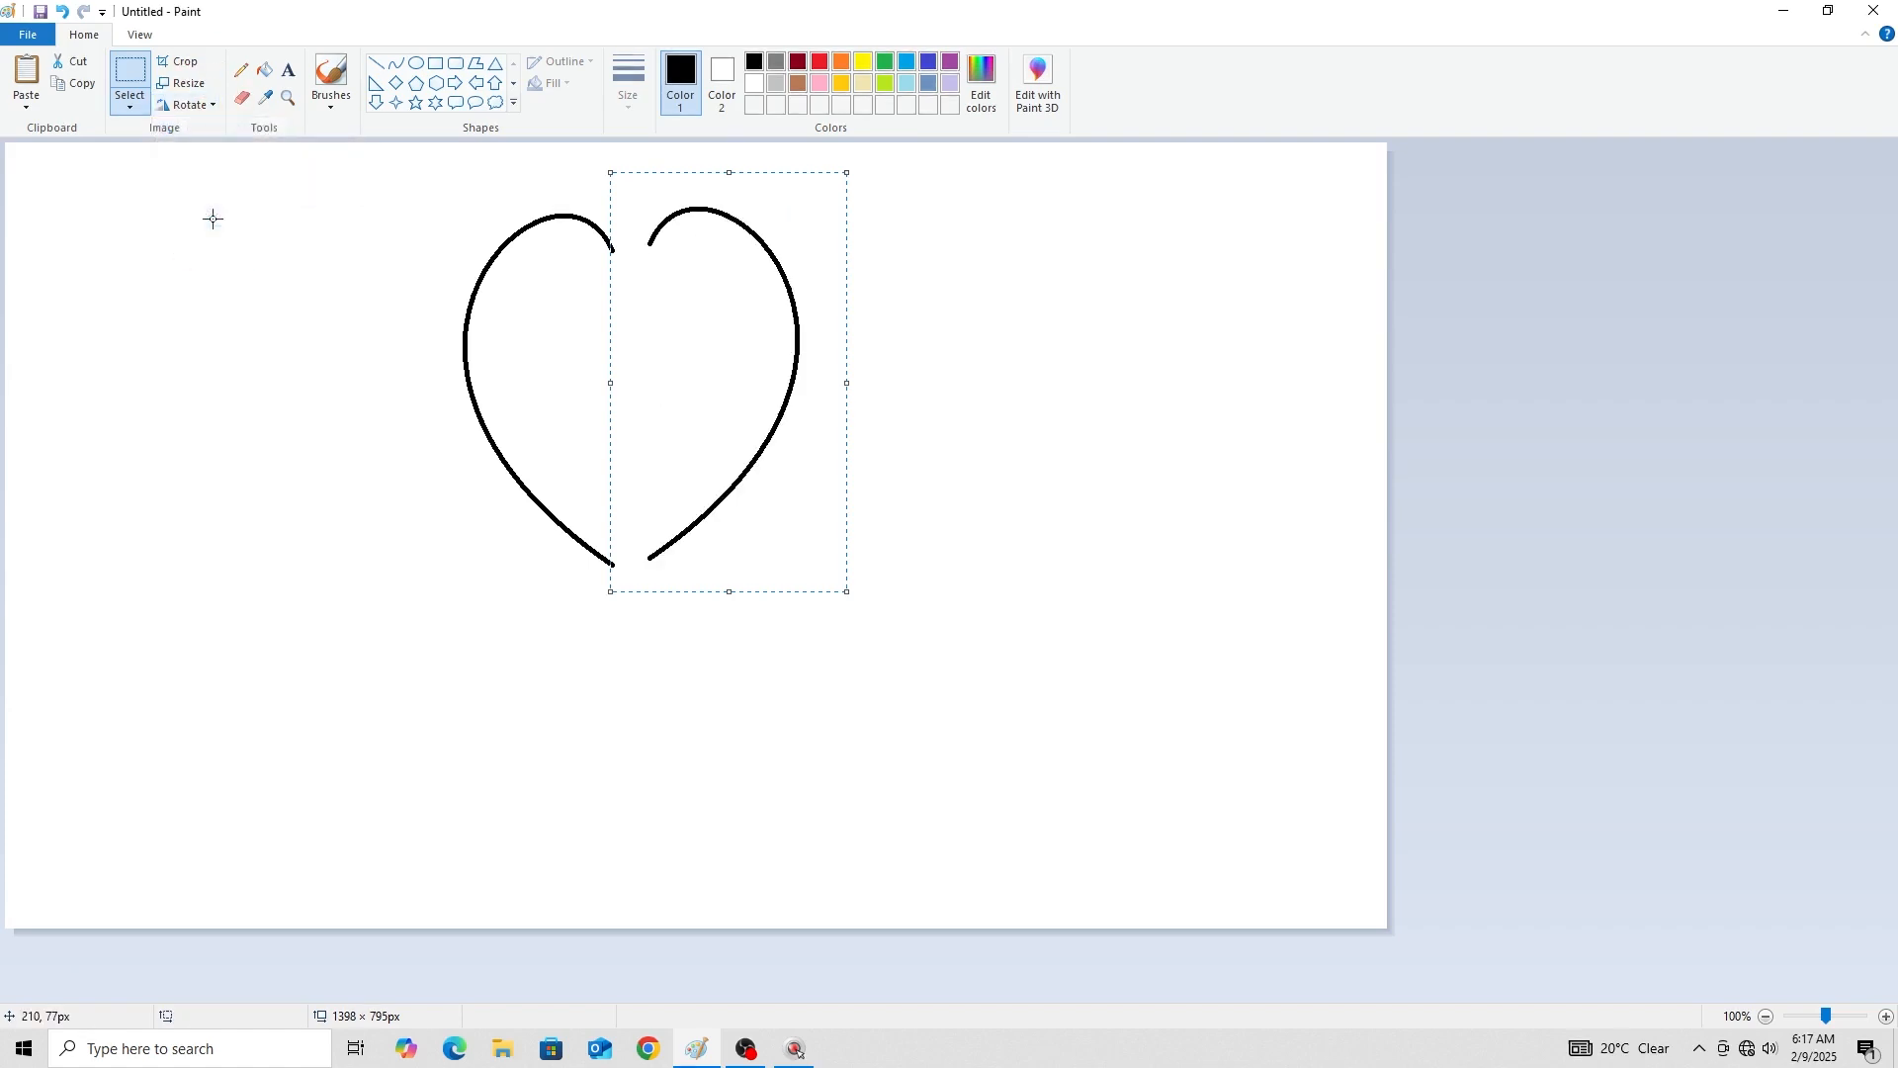
pyautogui.moveTo(690, 341); pyautogui.dragTo(641, 356)
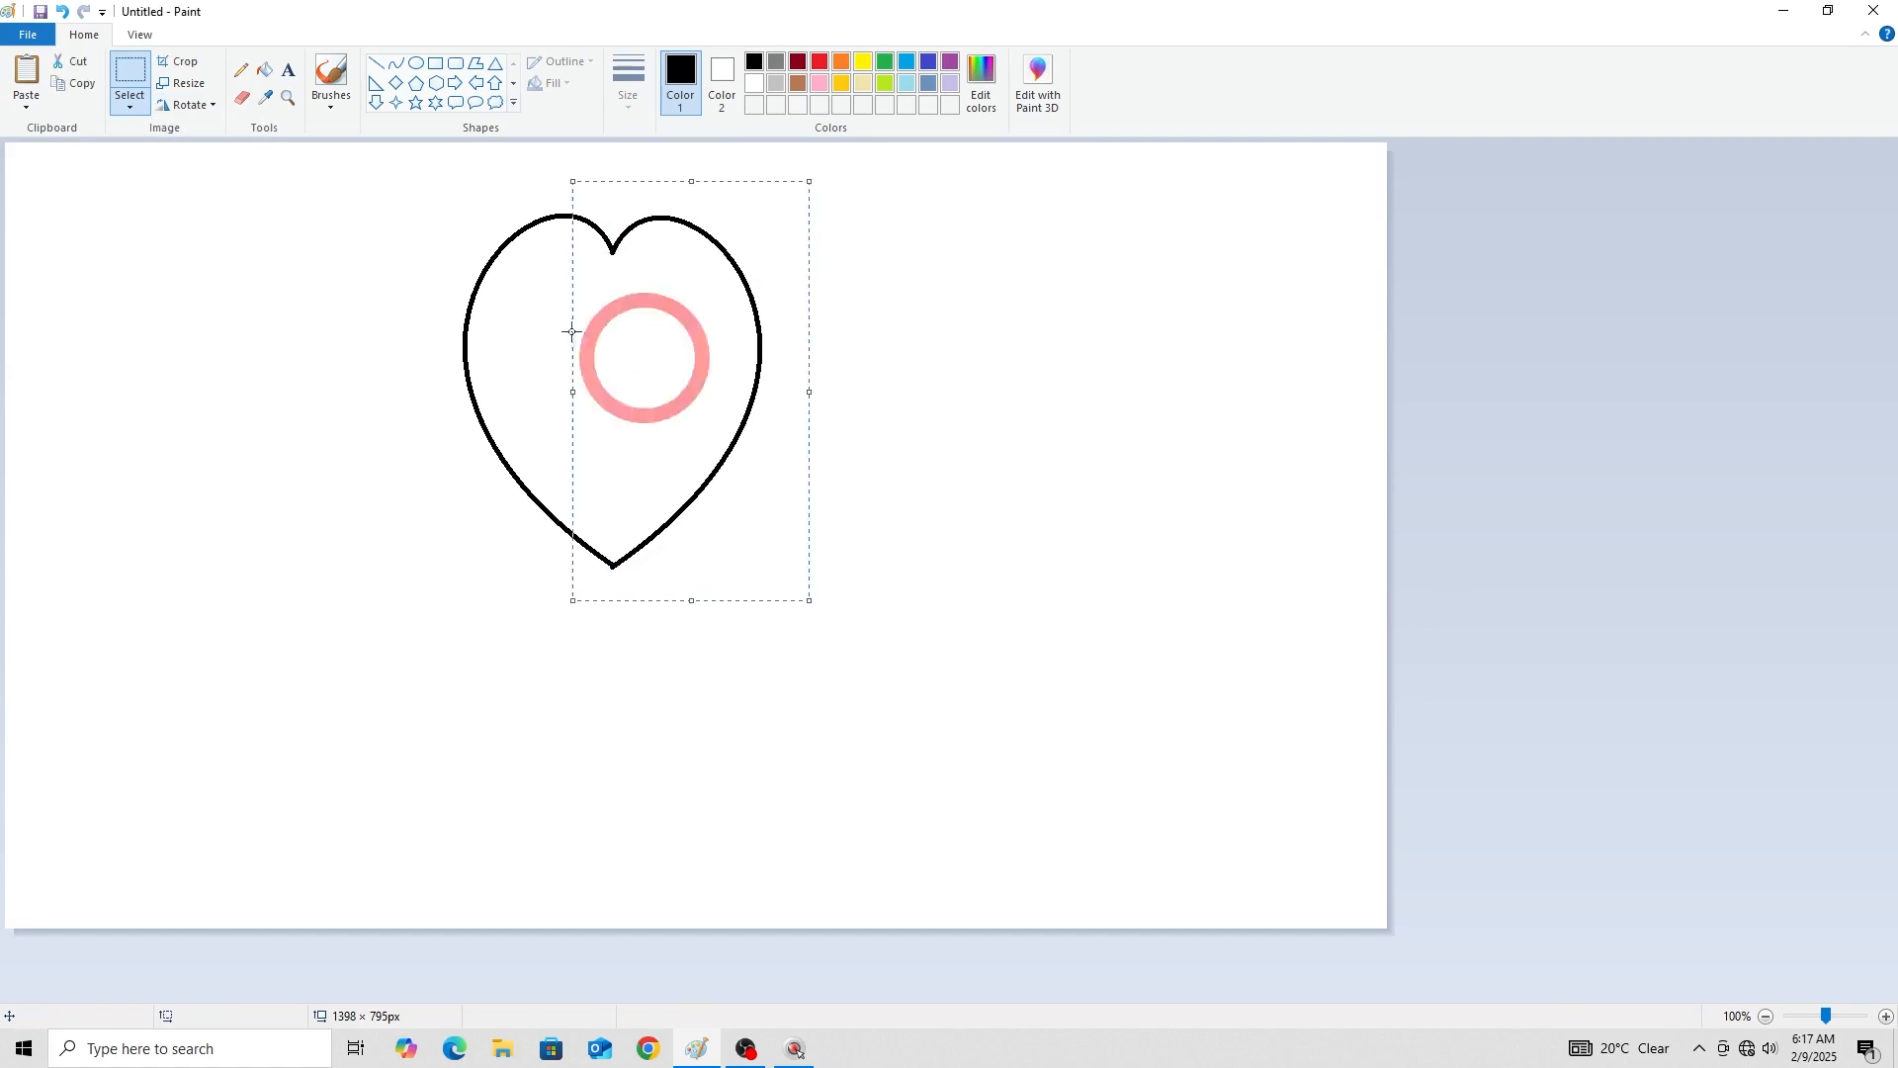
# Create a half-size duplicate of the heart inside the original and align its lower point with the large heart's lower point.
pyautogui.click(131, 71)
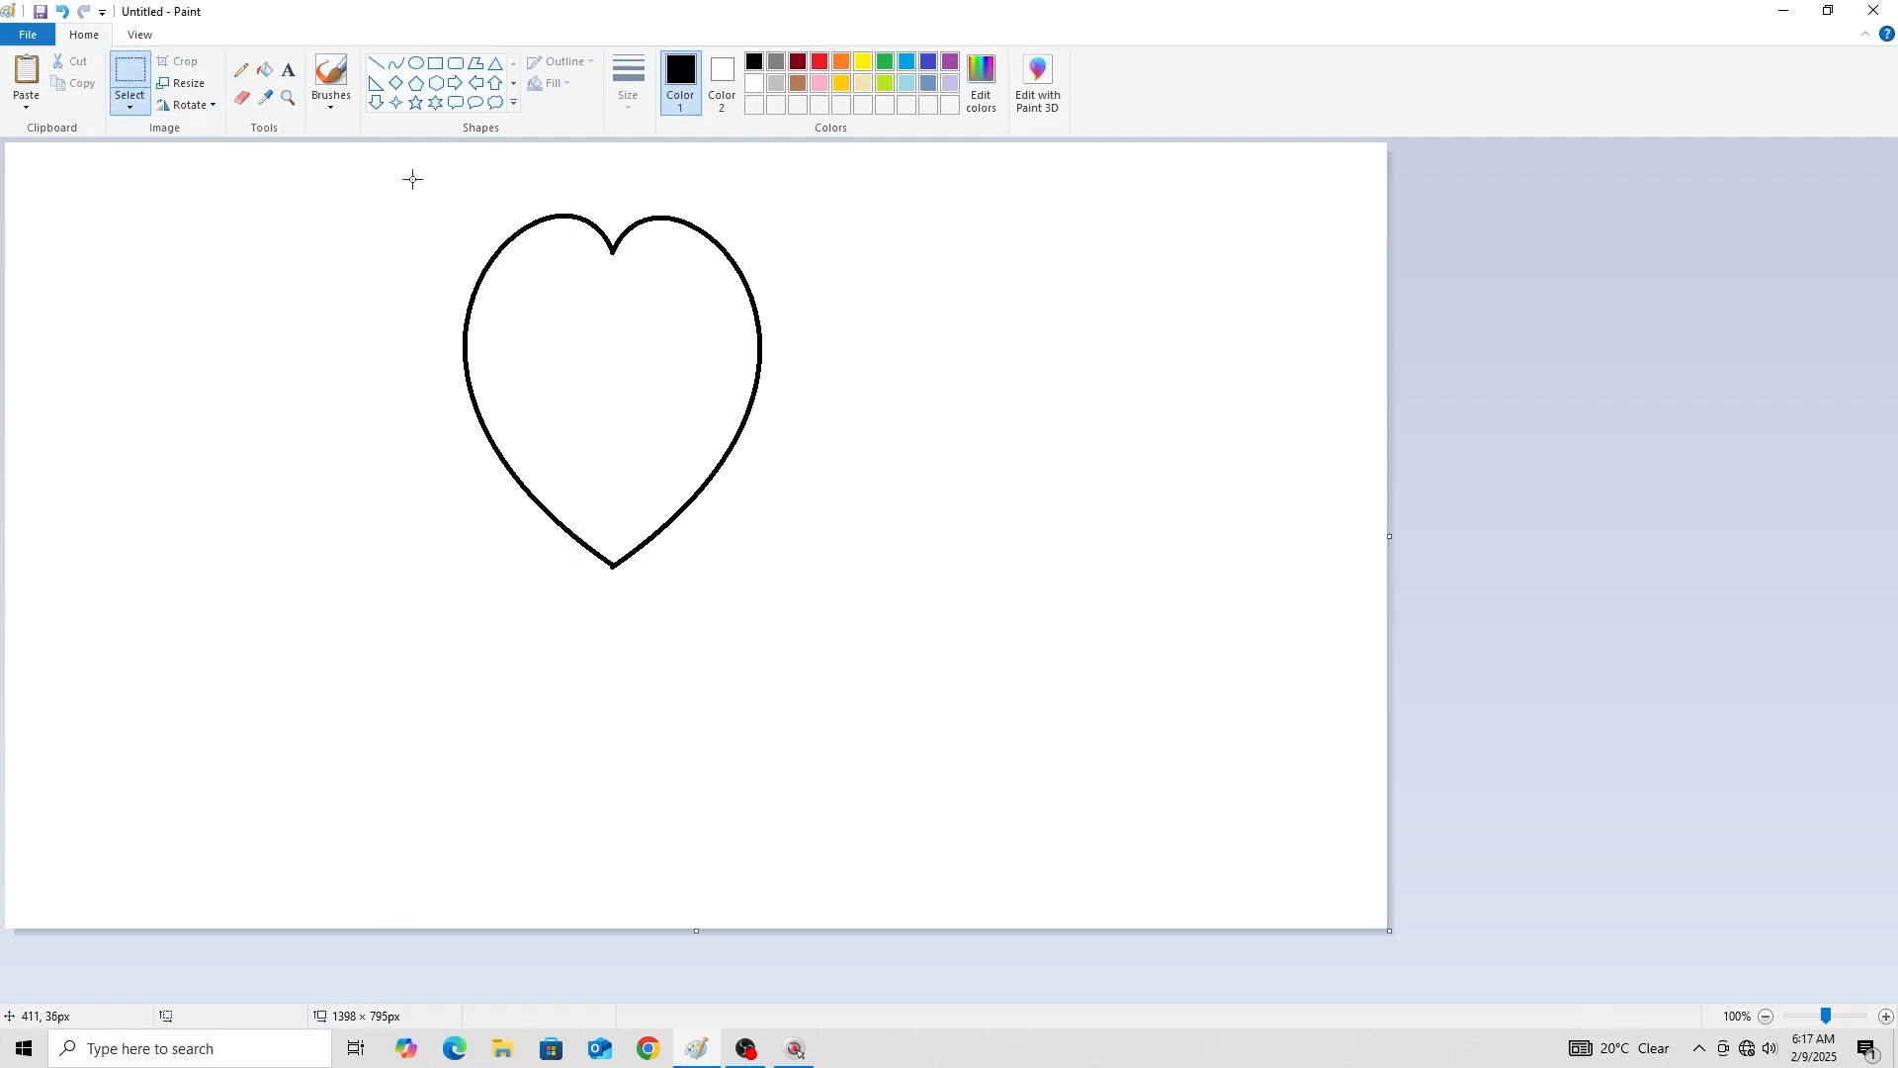
pyautogui.moveTo(481, 283); pyautogui.dragTo(796, 596)
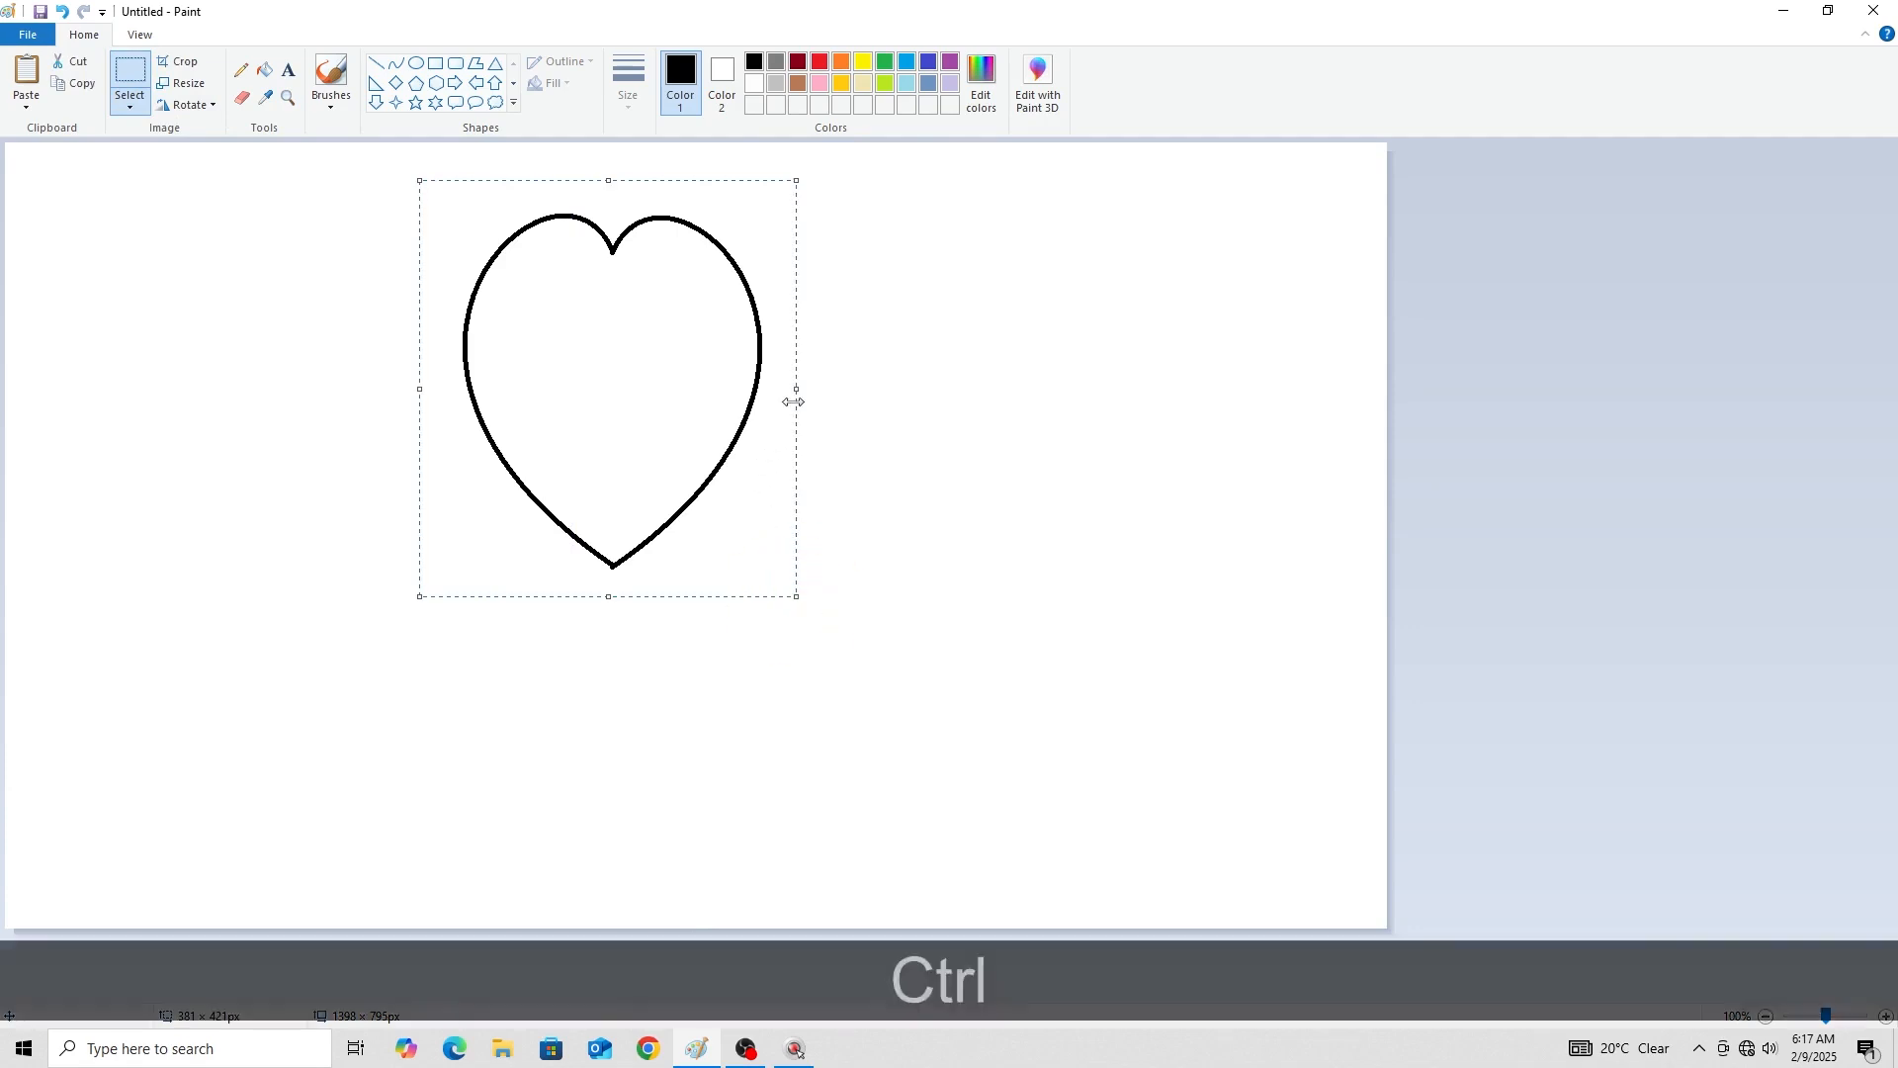
pyautogui.press('ctrl+KP_Subtract')
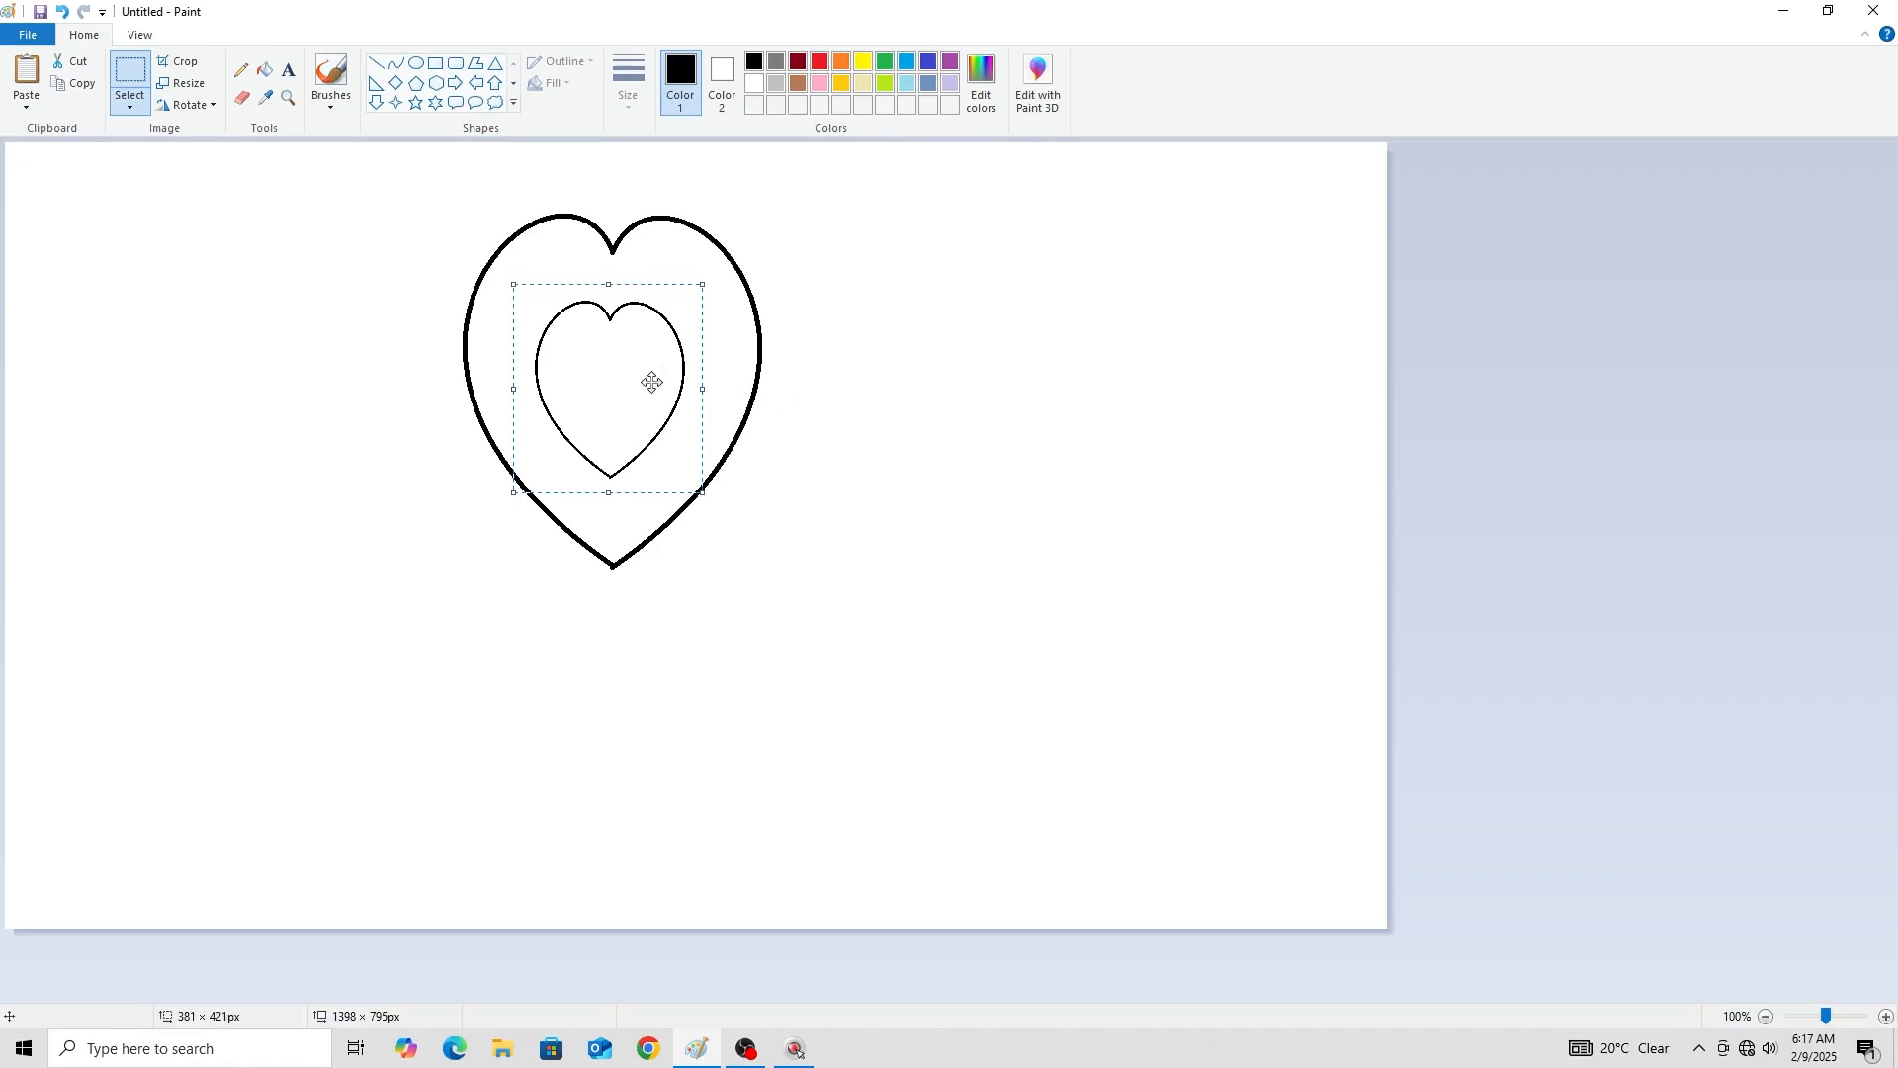
pyautogui.moveTo(605, 372); pyautogui.dragTo(607, 459)
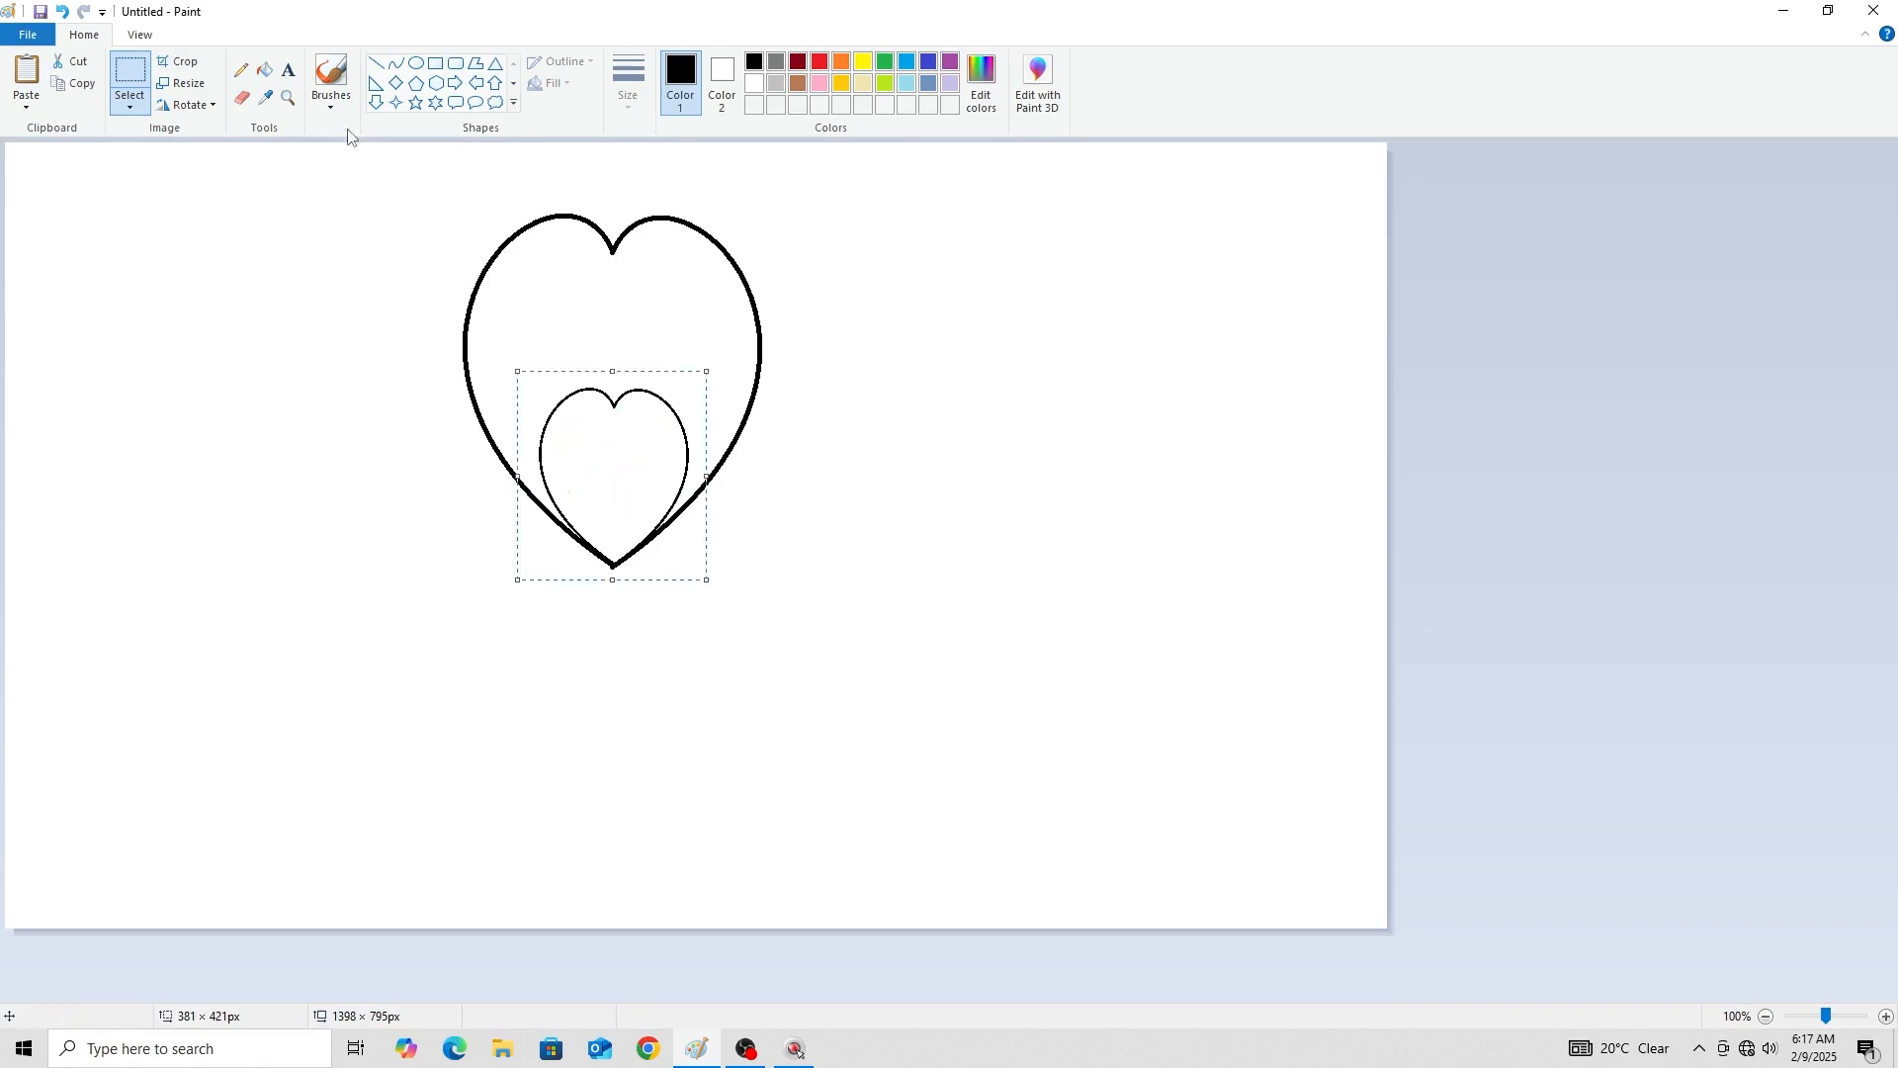
# Scale both nested hearts down together to a 327 × 329 px selection and move them slightly upward.
pyautogui.click(124, 67)
pyautogui.moveTo(507, 316); pyautogui.dragTo(686, 525)
pyautogui.moveTo(802, 582); pyautogui.dragTo(763, 513)
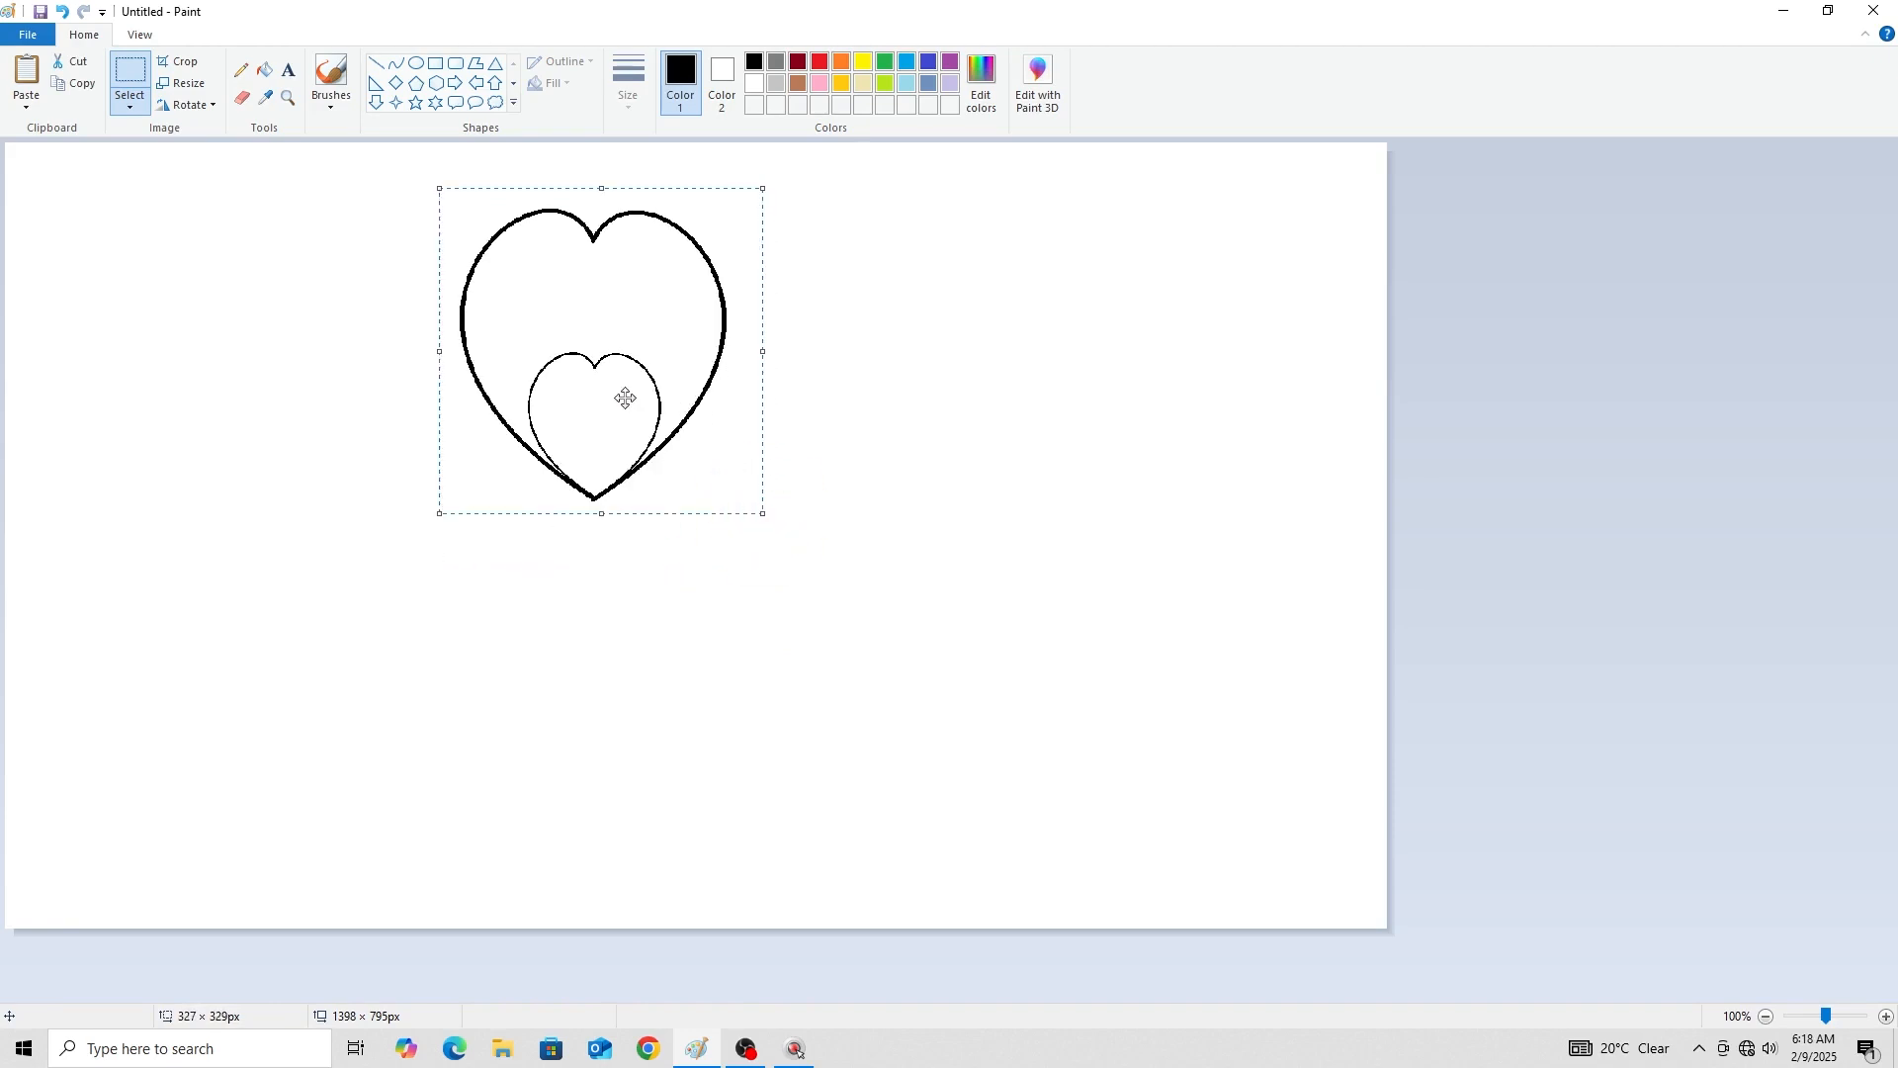
pyautogui.moveTo(623, 393); pyautogui.dragTo(622, 382)
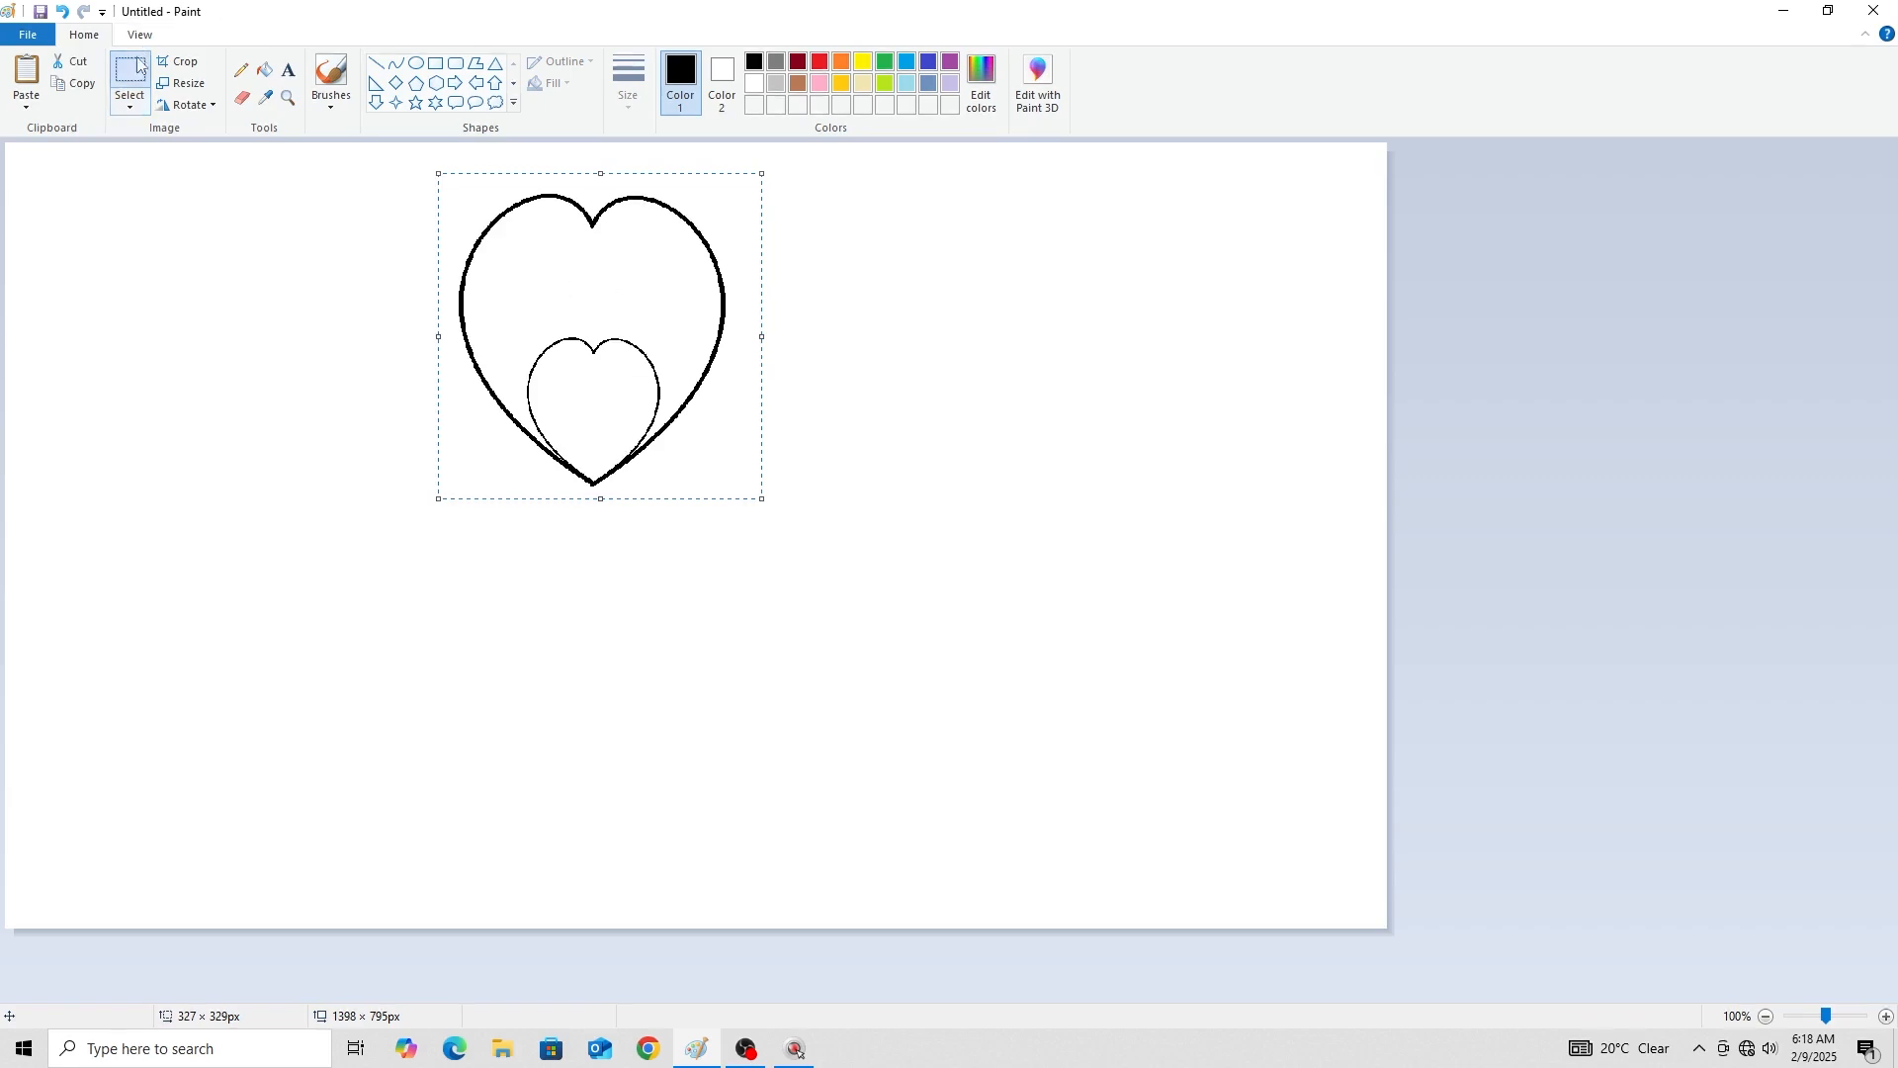
# Copy the nested hearts and paste a duplicate directly below the original.
pyautogui.click(77, 87)
pyautogui.click(25, 75)
pyautogui.moveTo(149, 313); pyautogui.dragTo(599, 682)
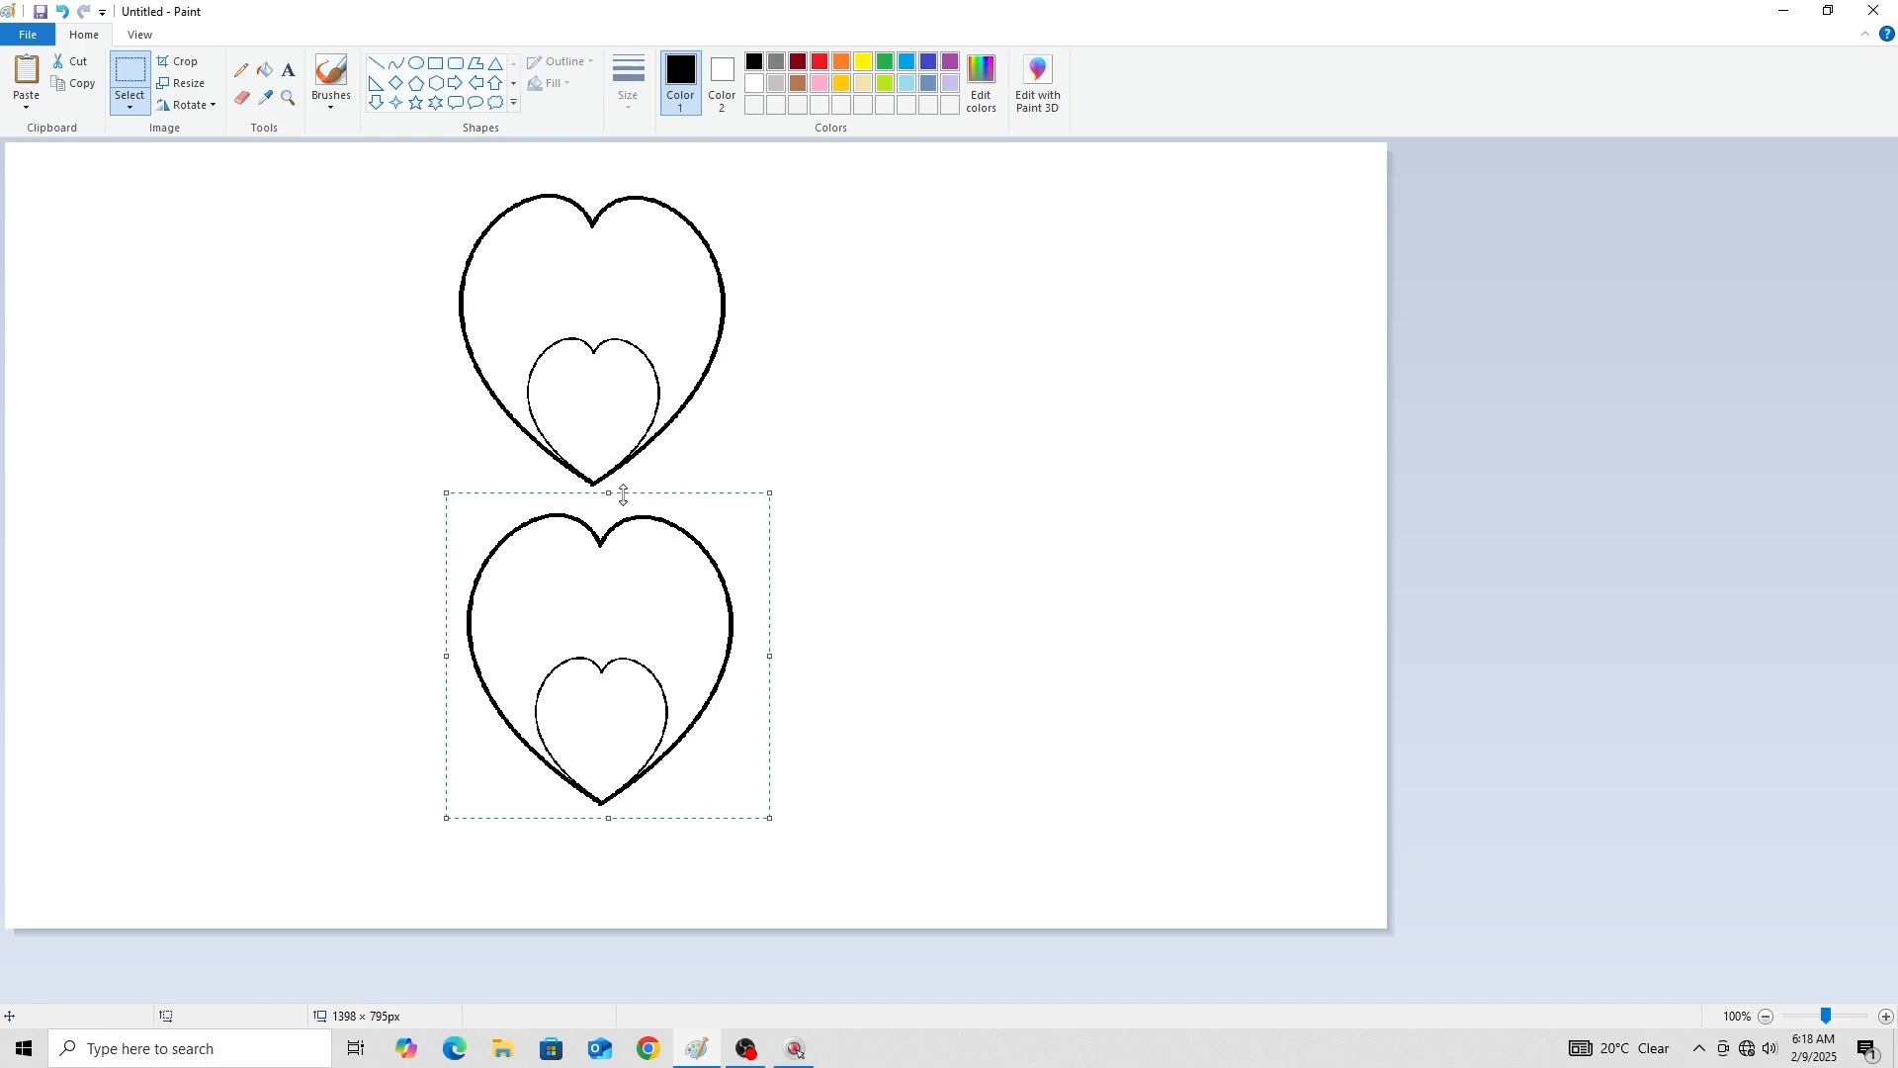
# Flip the lower nested hearts vertically and move them so their point meets the upper hearts' point.
pyautogui.click(212, 104)
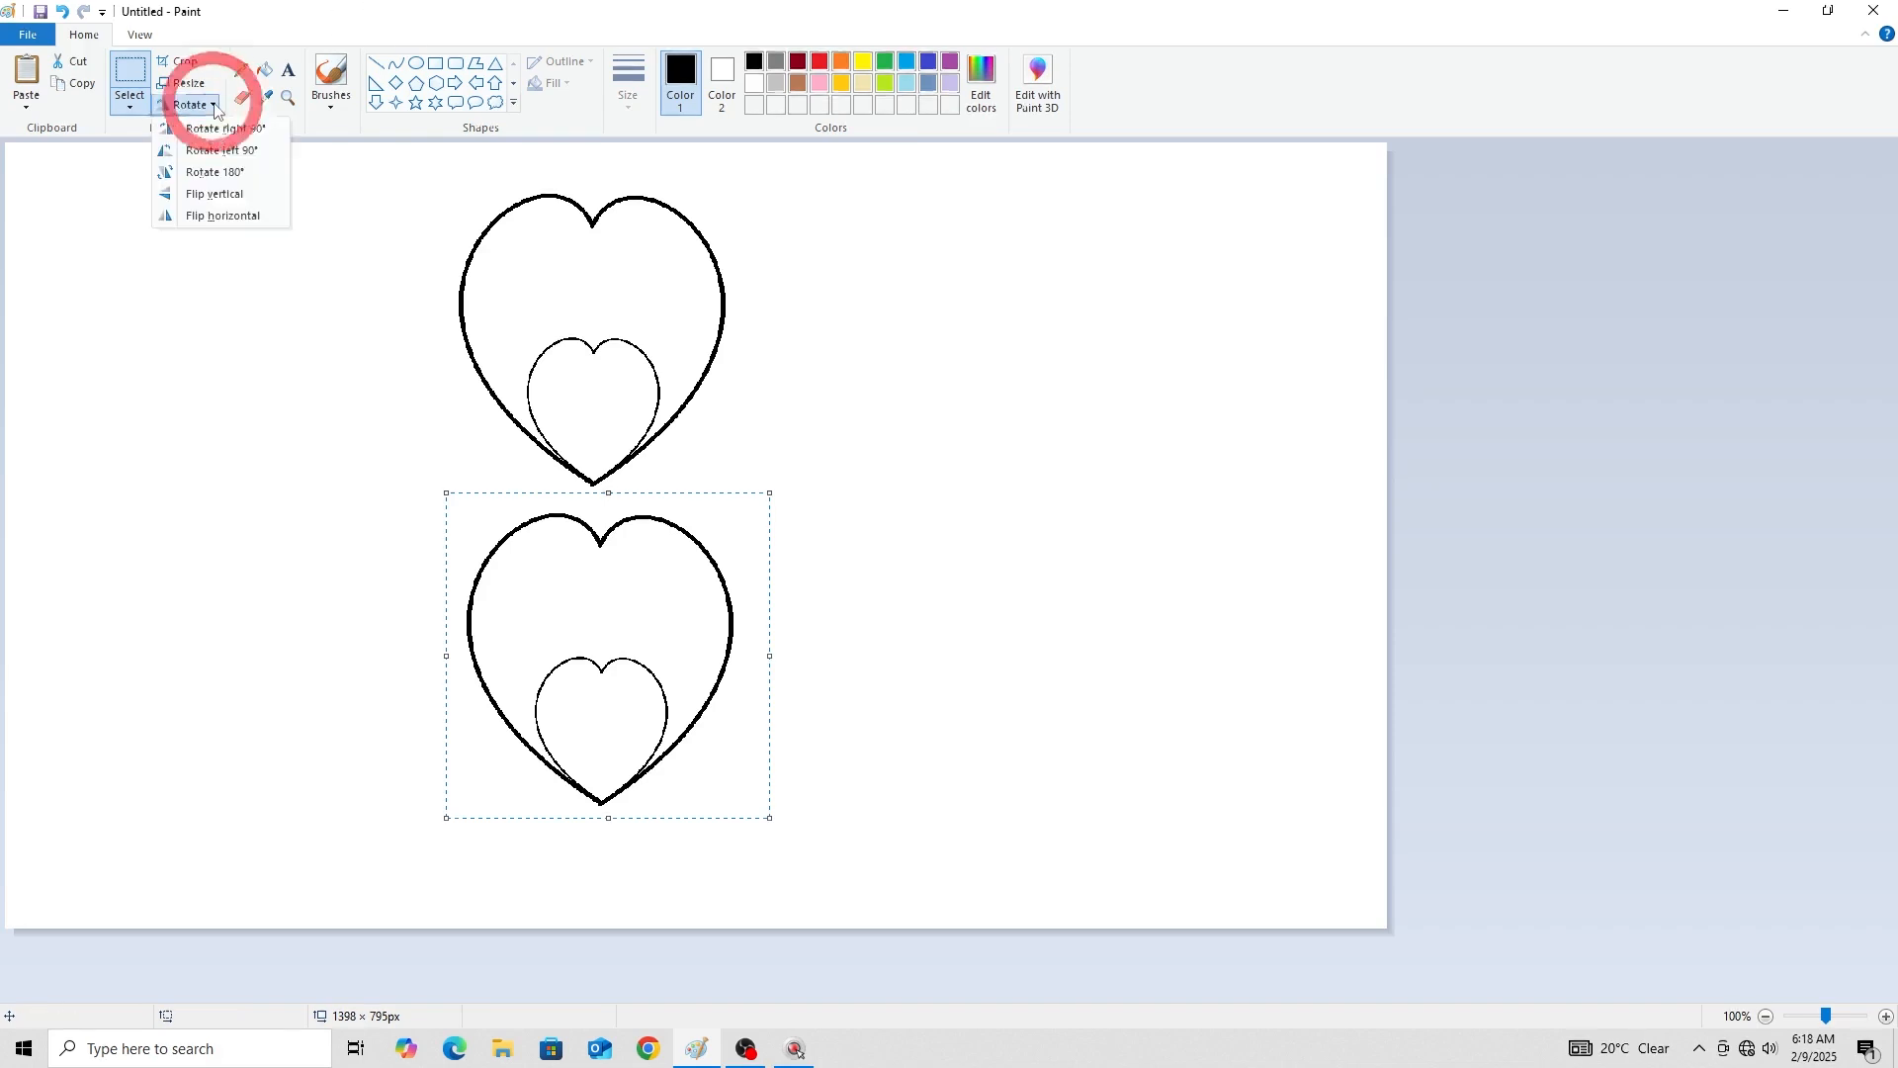
pyautogui.click(225, 194)
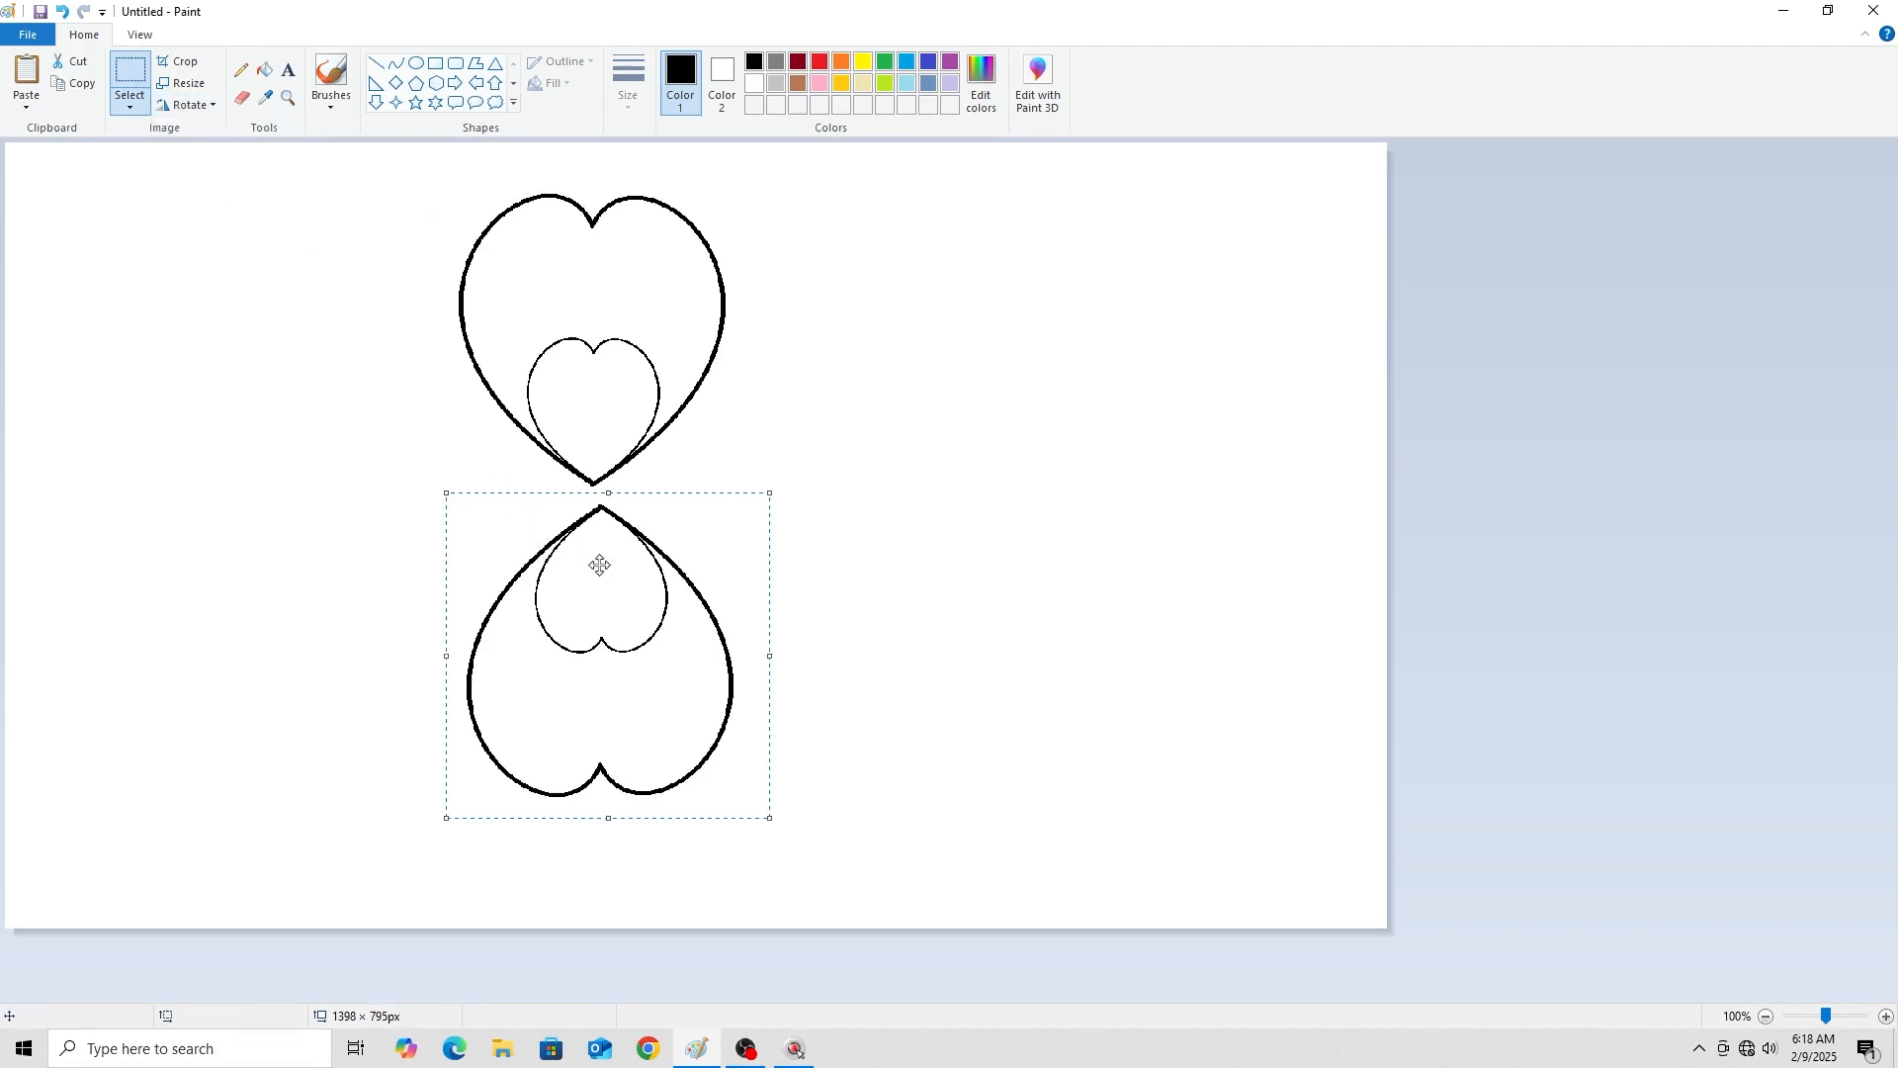
pyautogui.moveTo(598, 559); pyautogui.dragTo(589, 539)
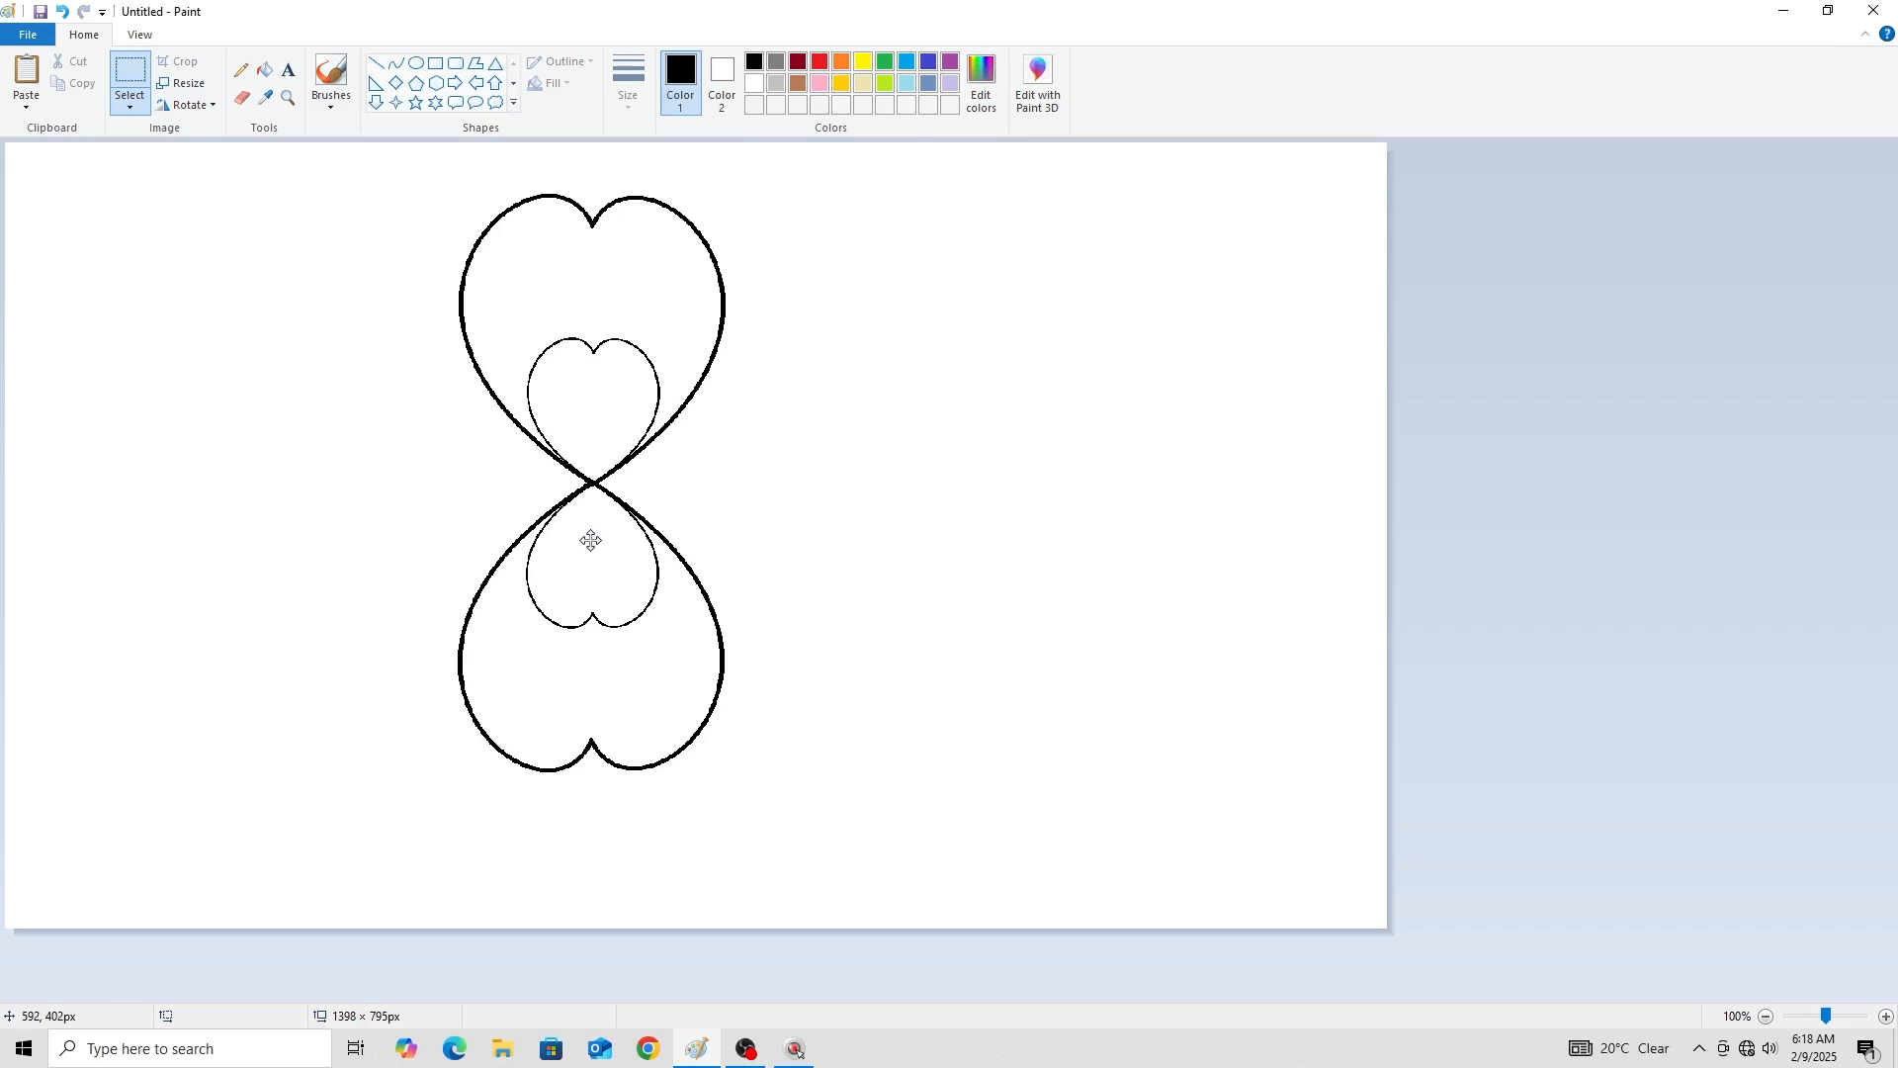
# Copy the whole vertical pair of nested hearts and paste a duplicate to the right of the original.
pyautogui.click(139, 80)
pyautogui.moveTo(408, 178); pyautogui.dragTo(758, 796)
pyautogui.click(87, 91)
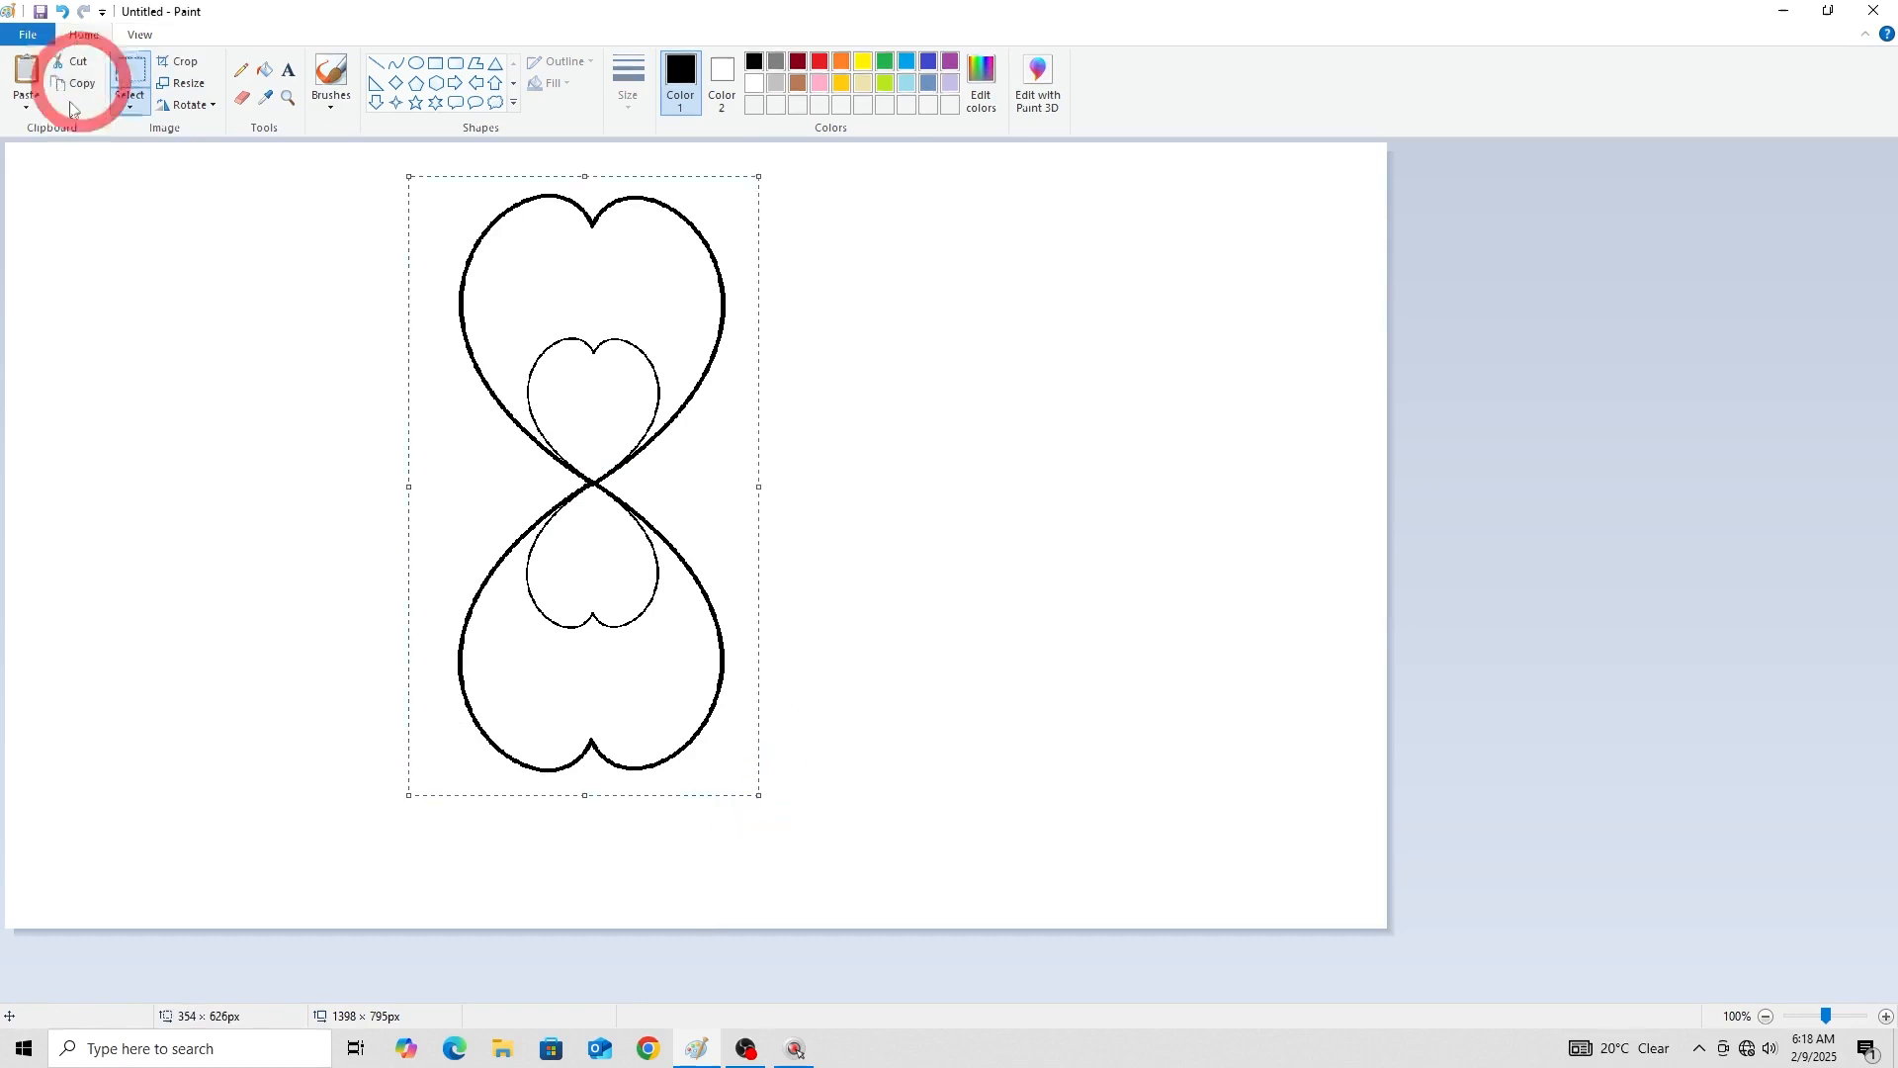
pyautogui.click(27, 71)
pyautogui.moveTo(179, 398); pyautogui.dragTo(869, 475)
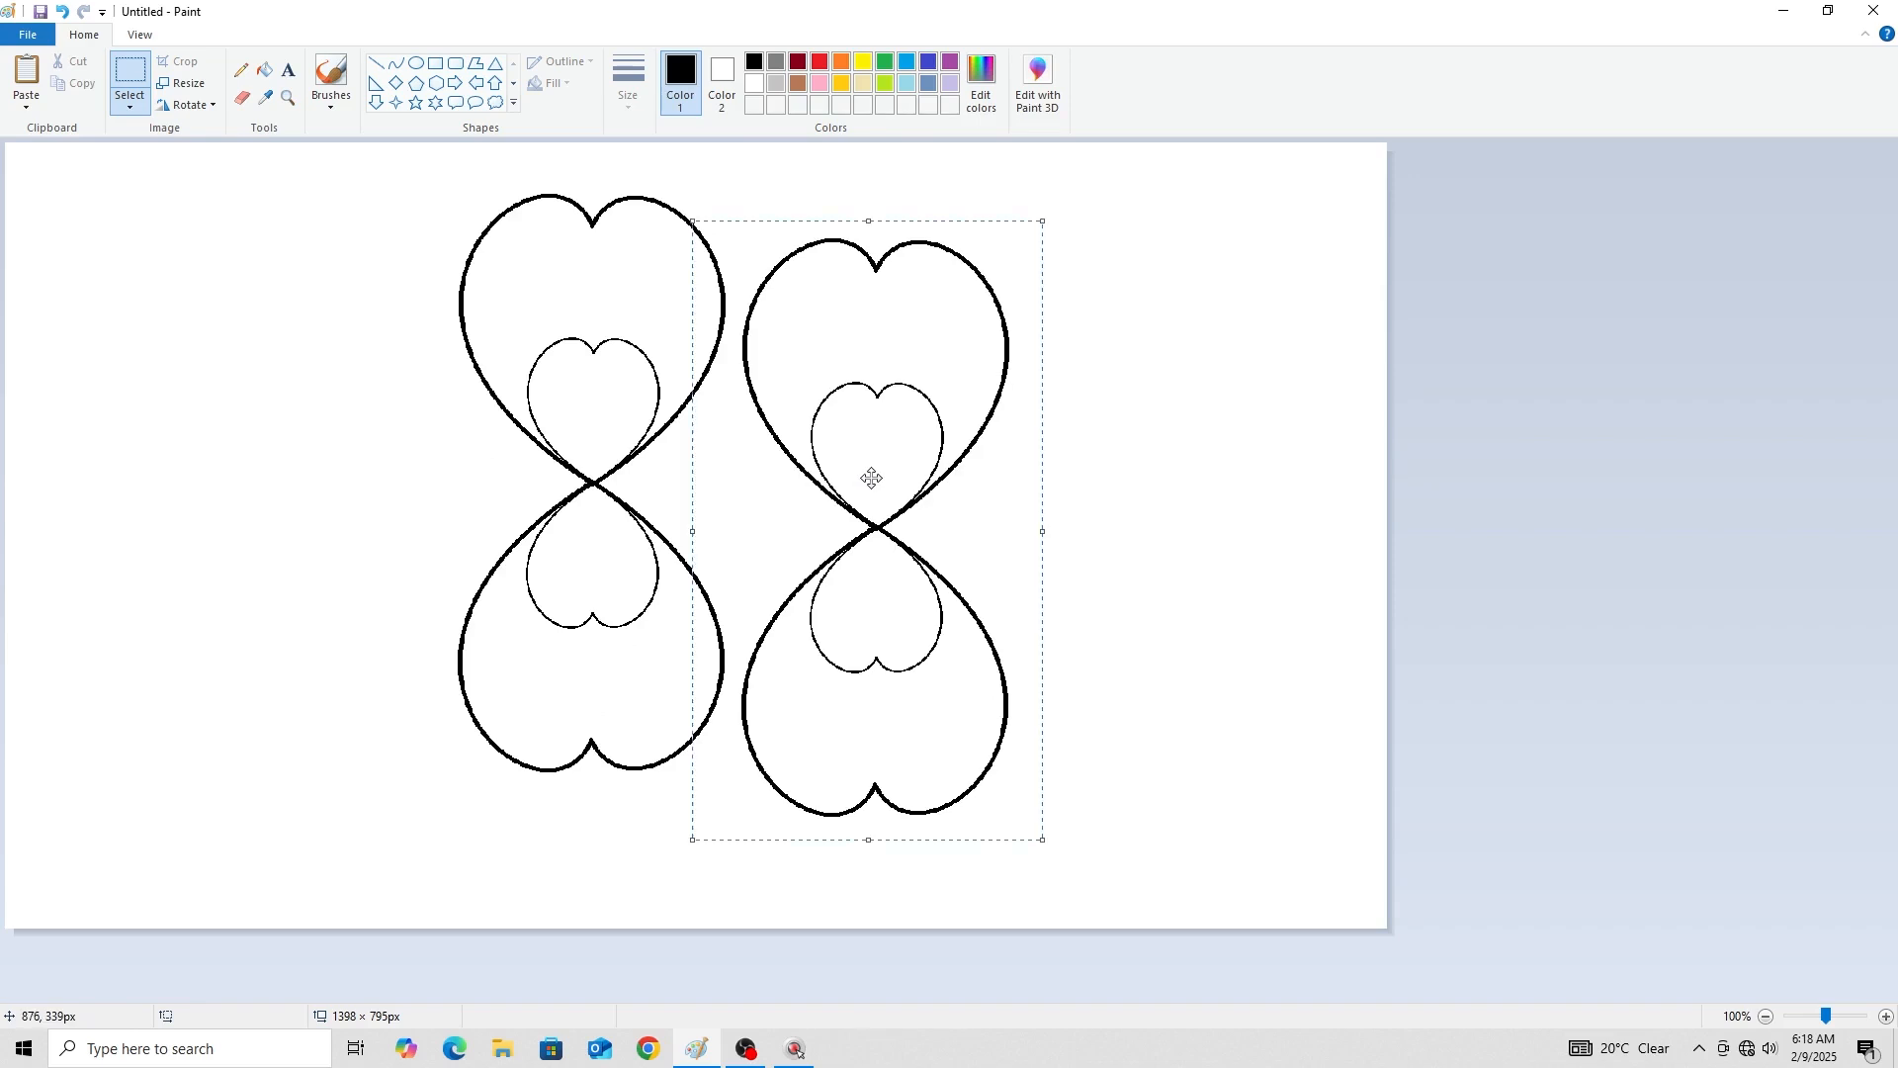
# Rotate the duplicated pair right 90° and move it so its crossing point lies on the vertical pair's crossing point.
pyautogui.click(204, 107)
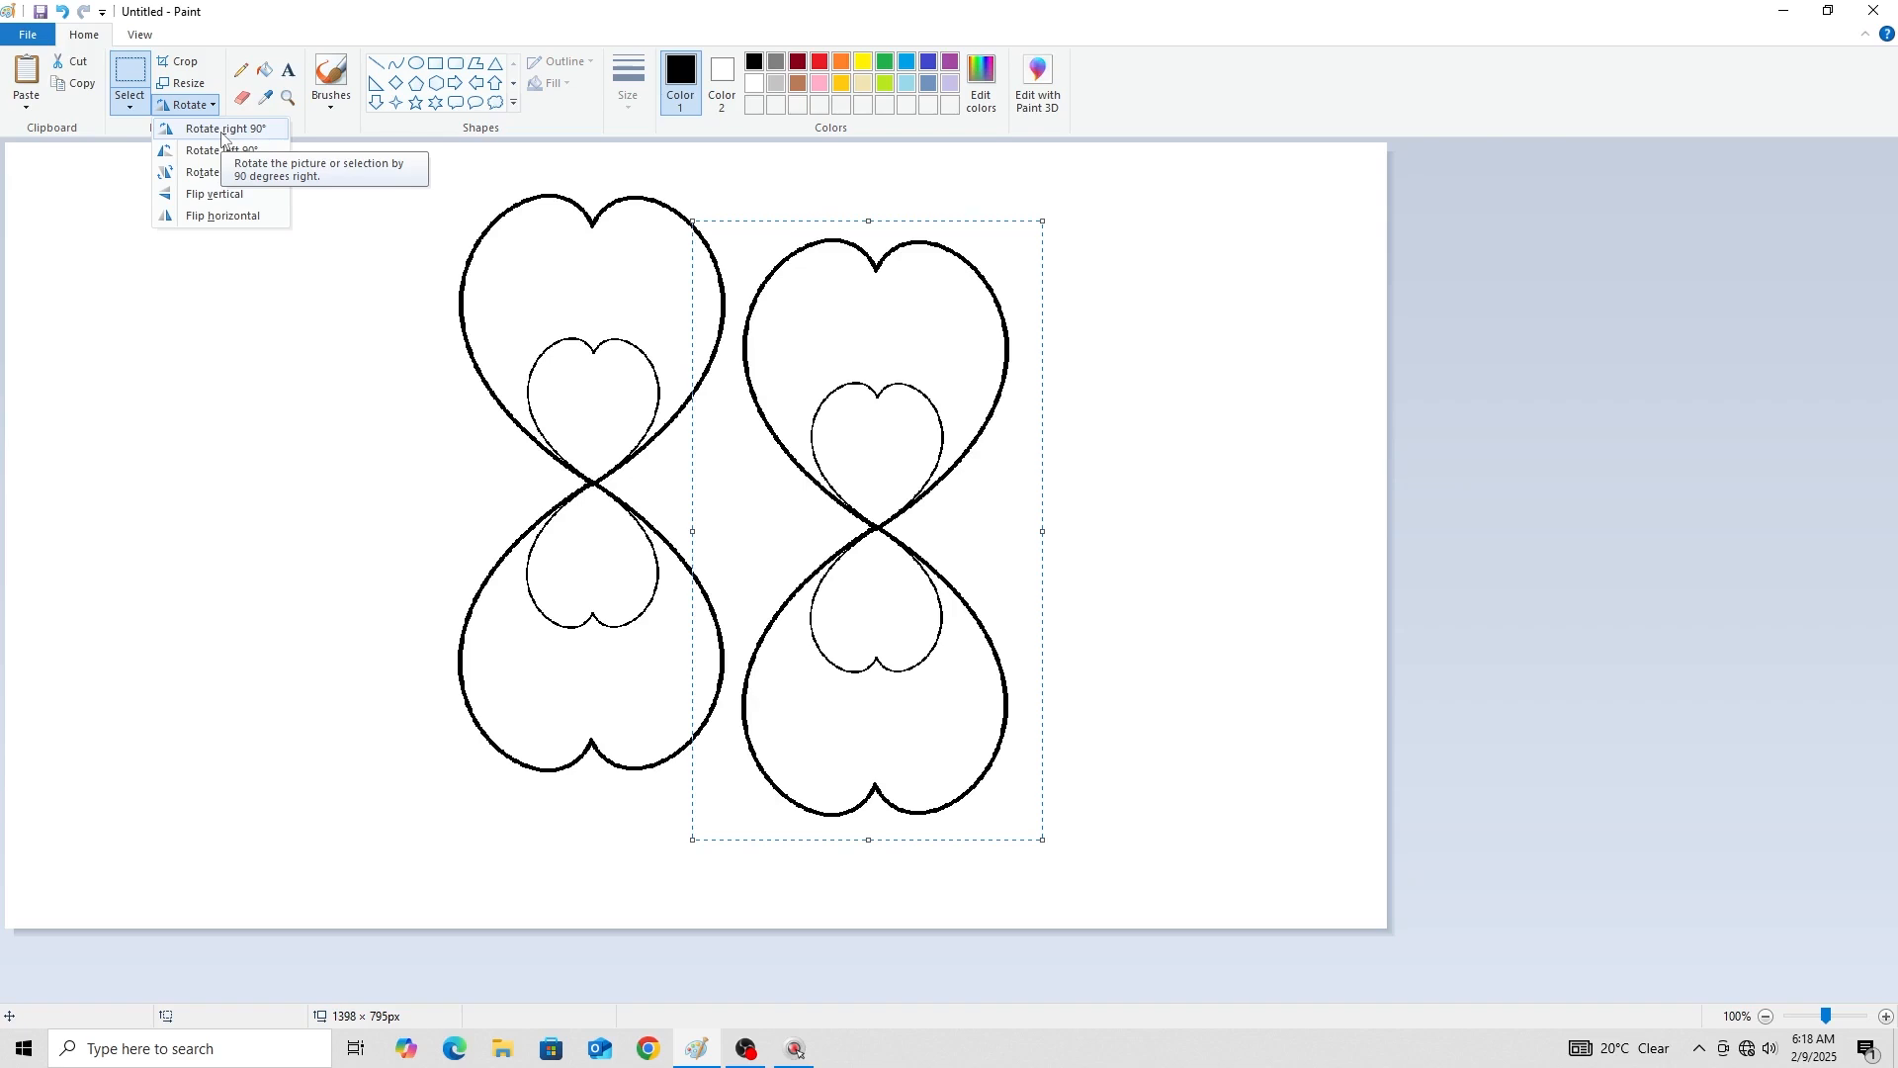
pyautogui.click(224, 129)
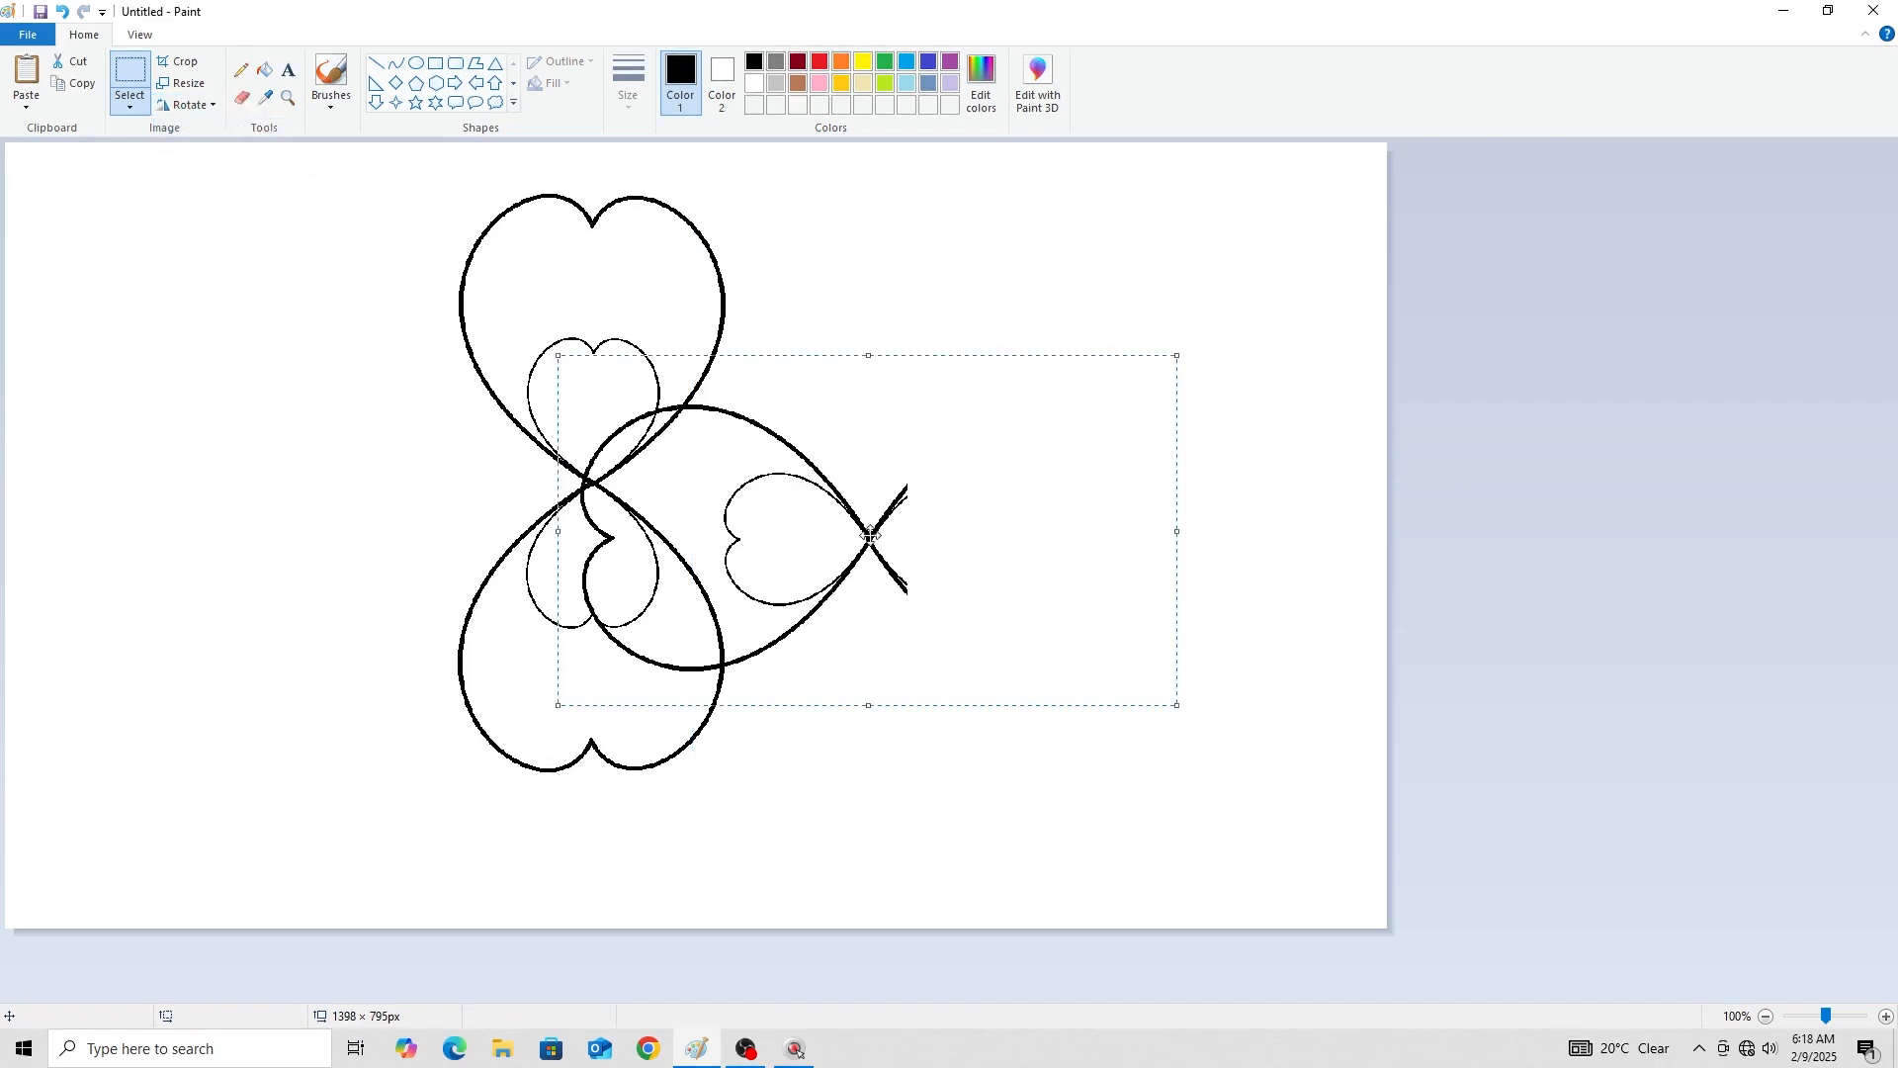
pyautogui.moveTo(870, 533); pyautogui.dragTo(593, 469)
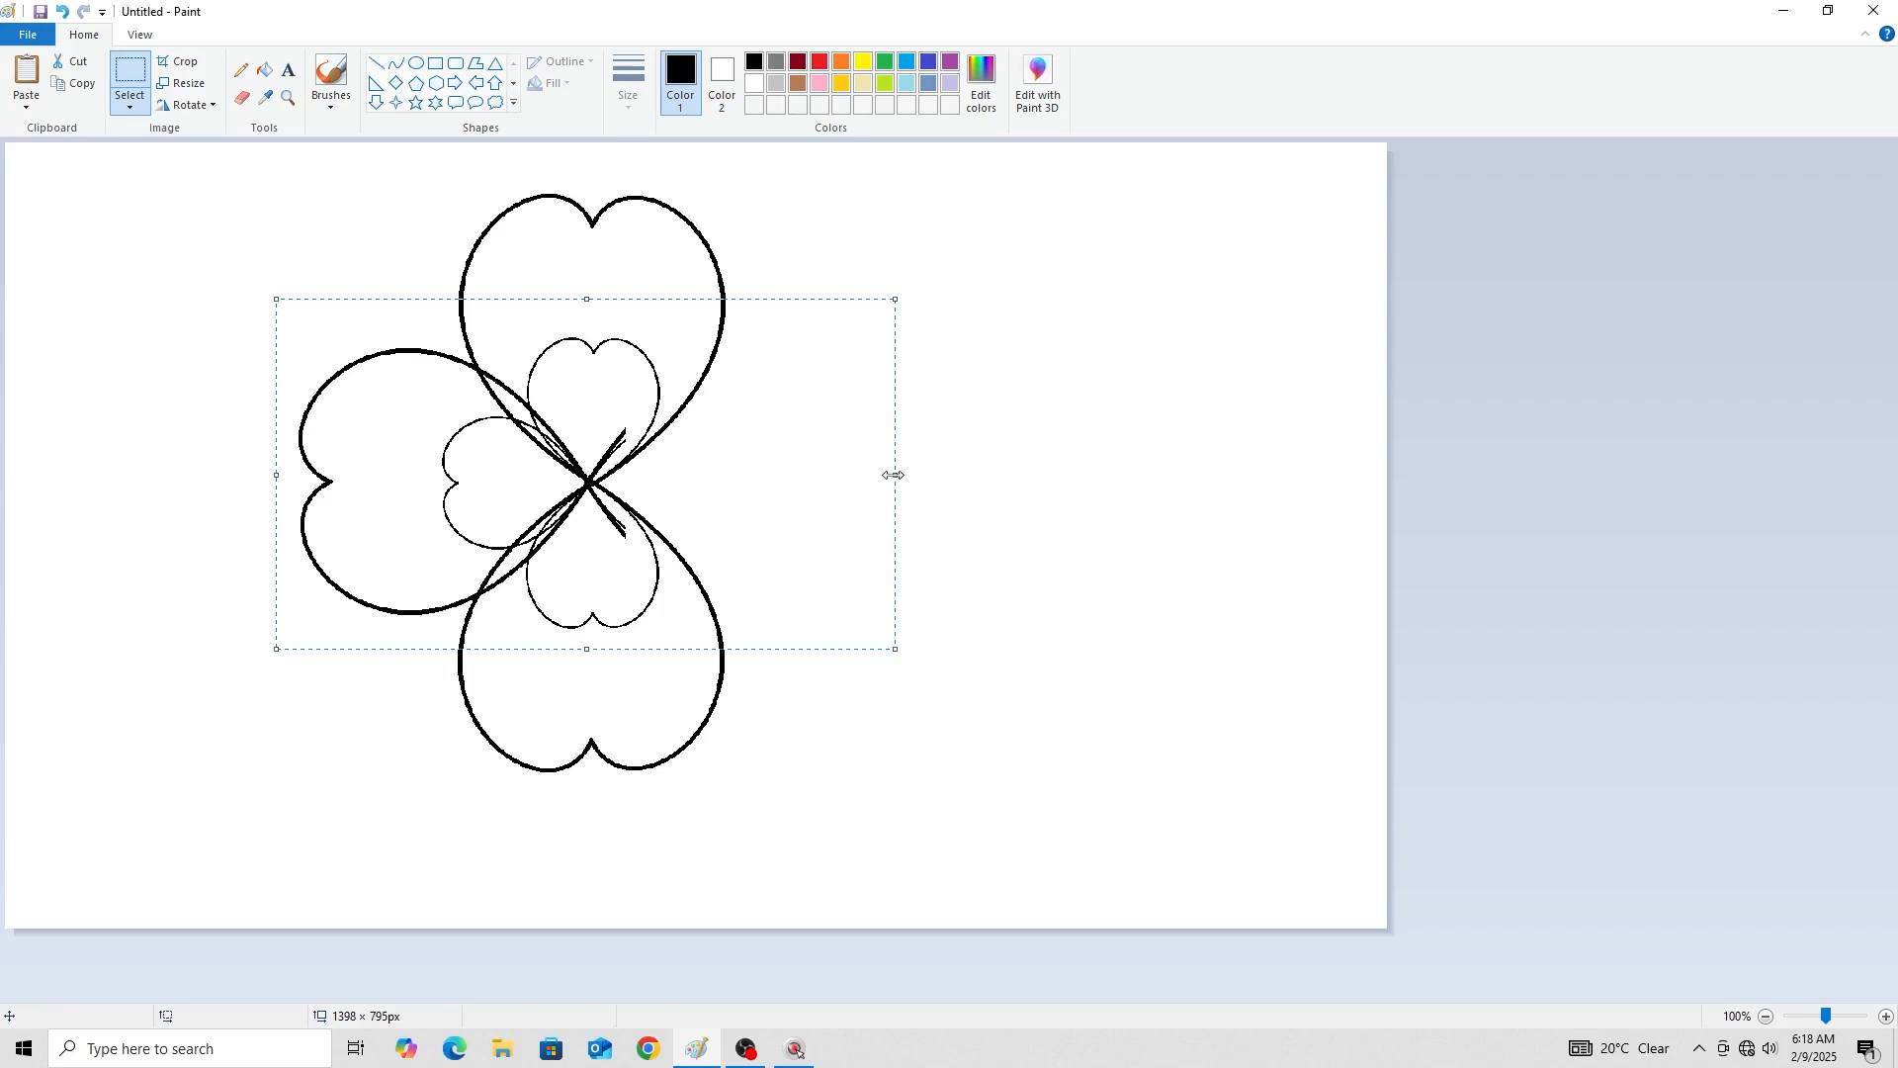
# Widen the horizontal pair of nested hearts to 632 px and nudge it so its crossing point lies on the vertical pair's.
pyautogui.moveTo(892, 475); pyautogui.dragTo(901, 475)
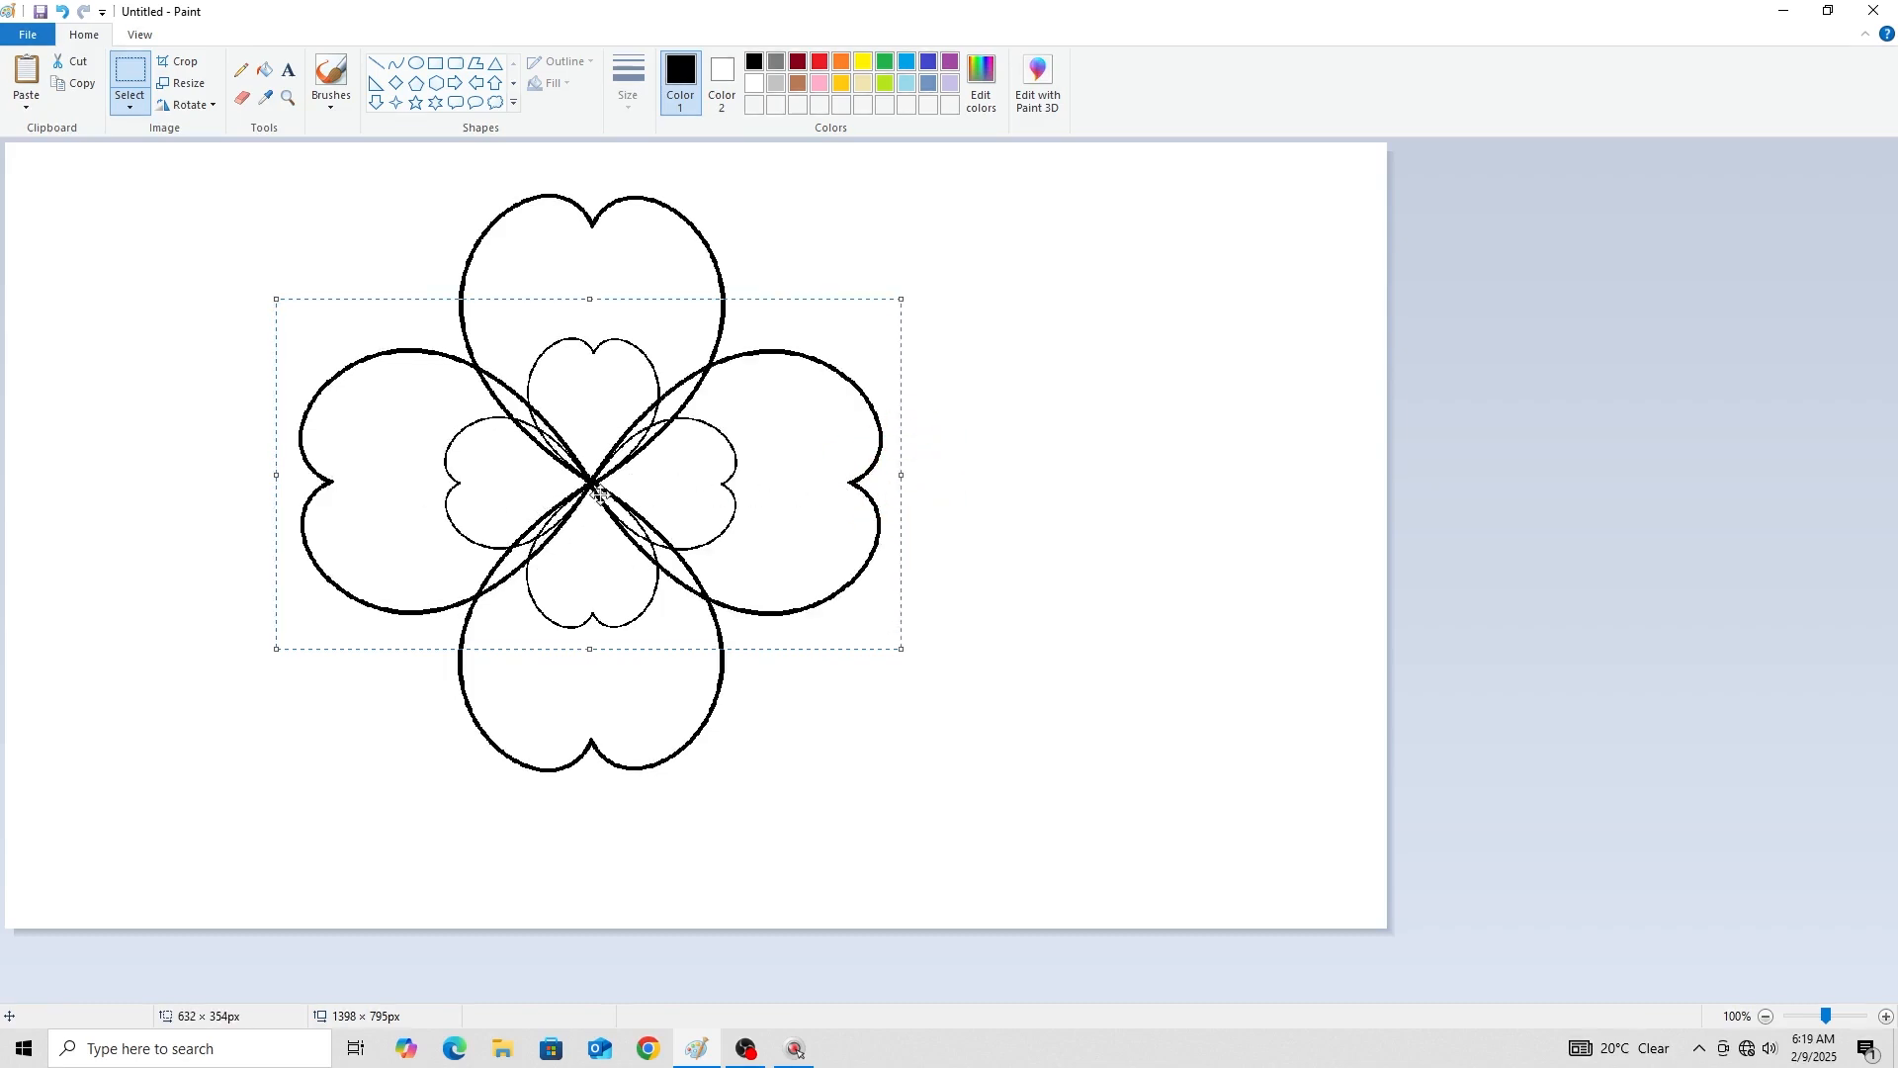
pyautogui.moveTo(588, 485); pyautogui.dragTo(590, 485)
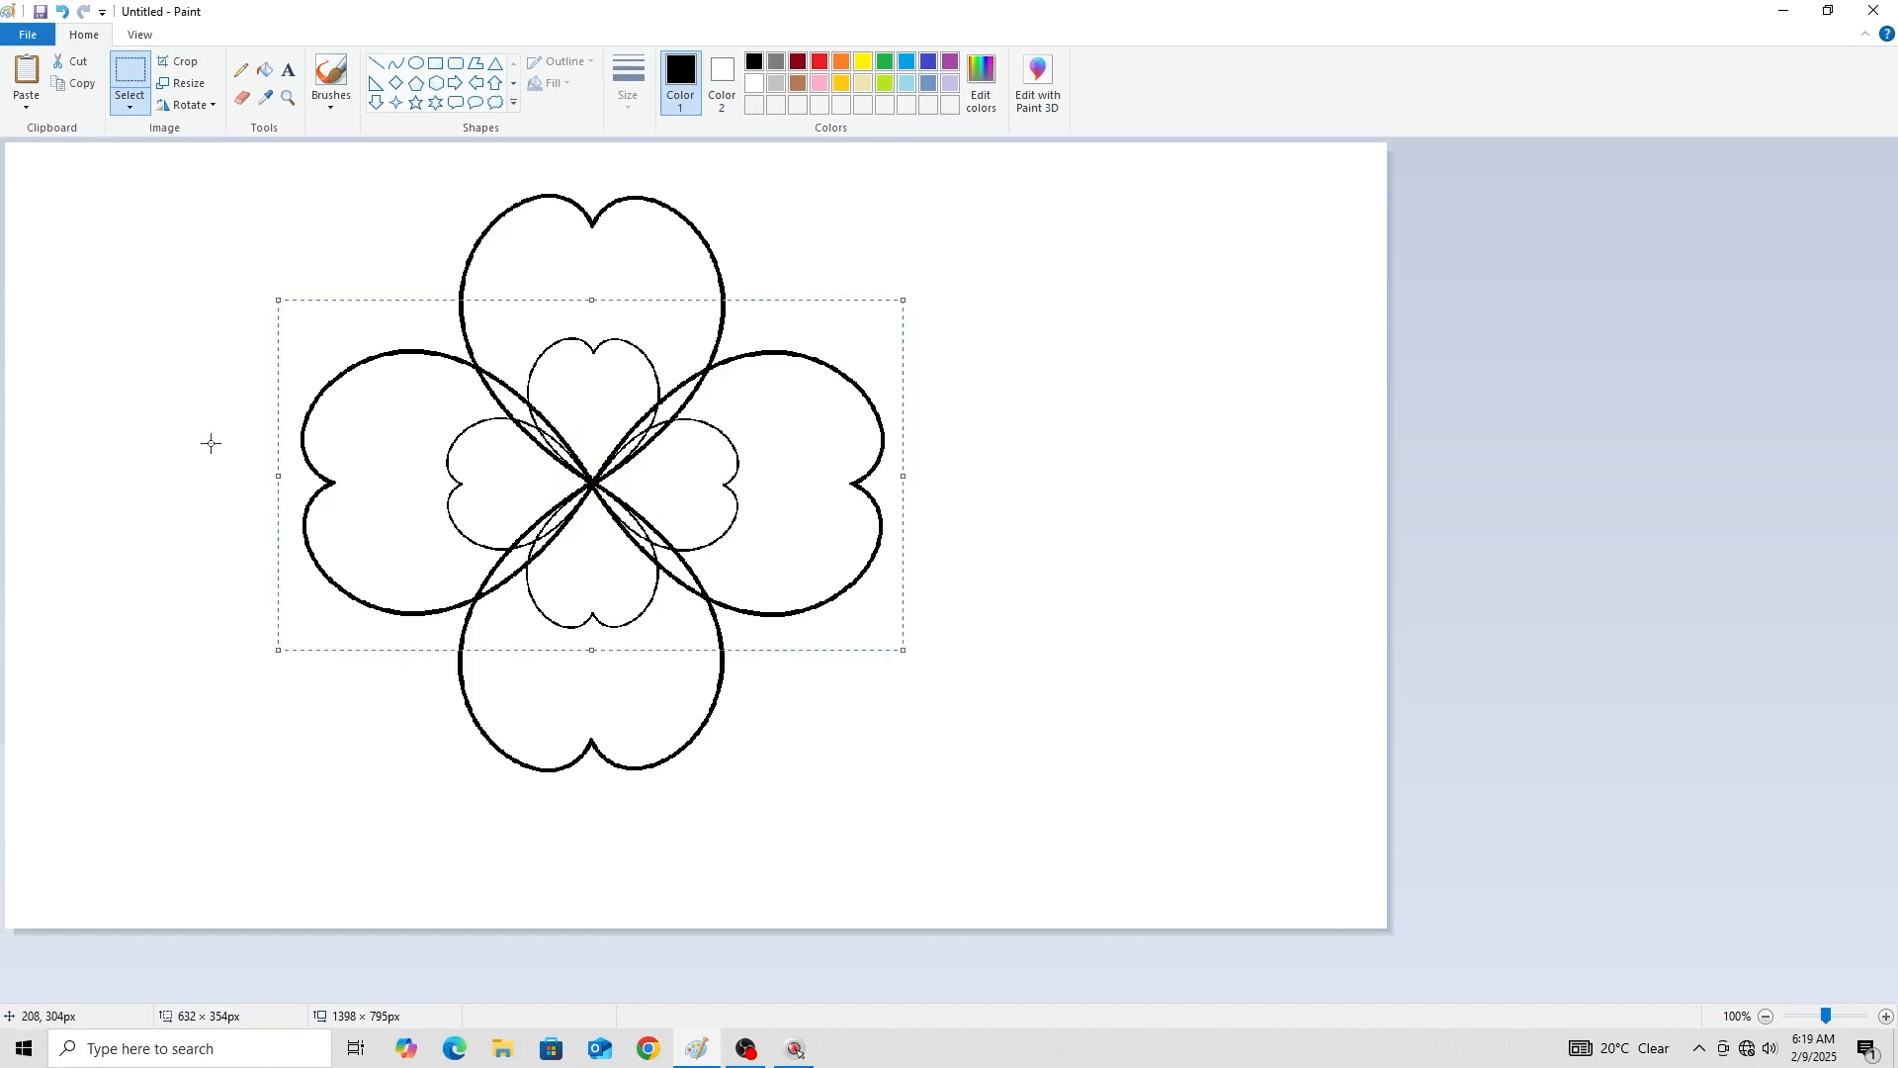
pyautogui.click(1595, 347)
# Fill the outer area of all four large heart petals with indigo.
pyautogui.click(266, 71)
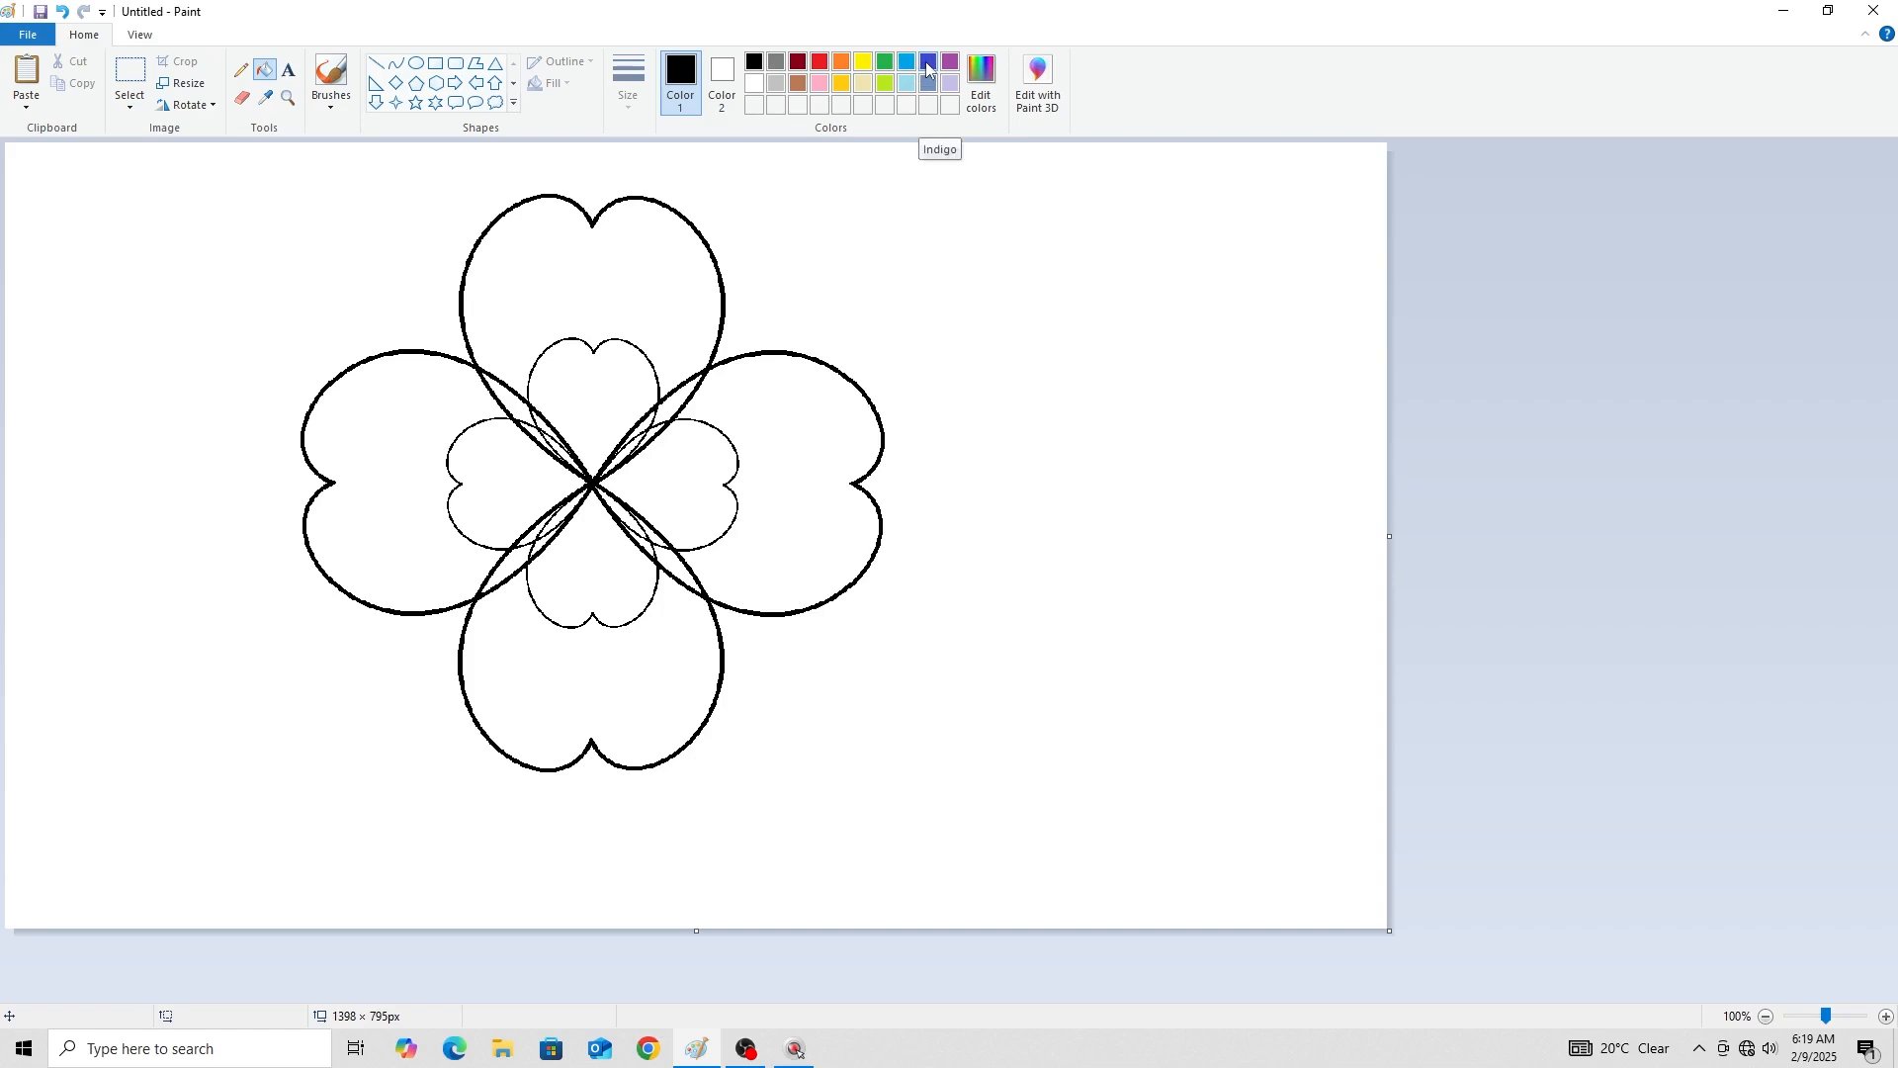
pyautogui.click(929, 65)
pyautogui.click(571, 267)
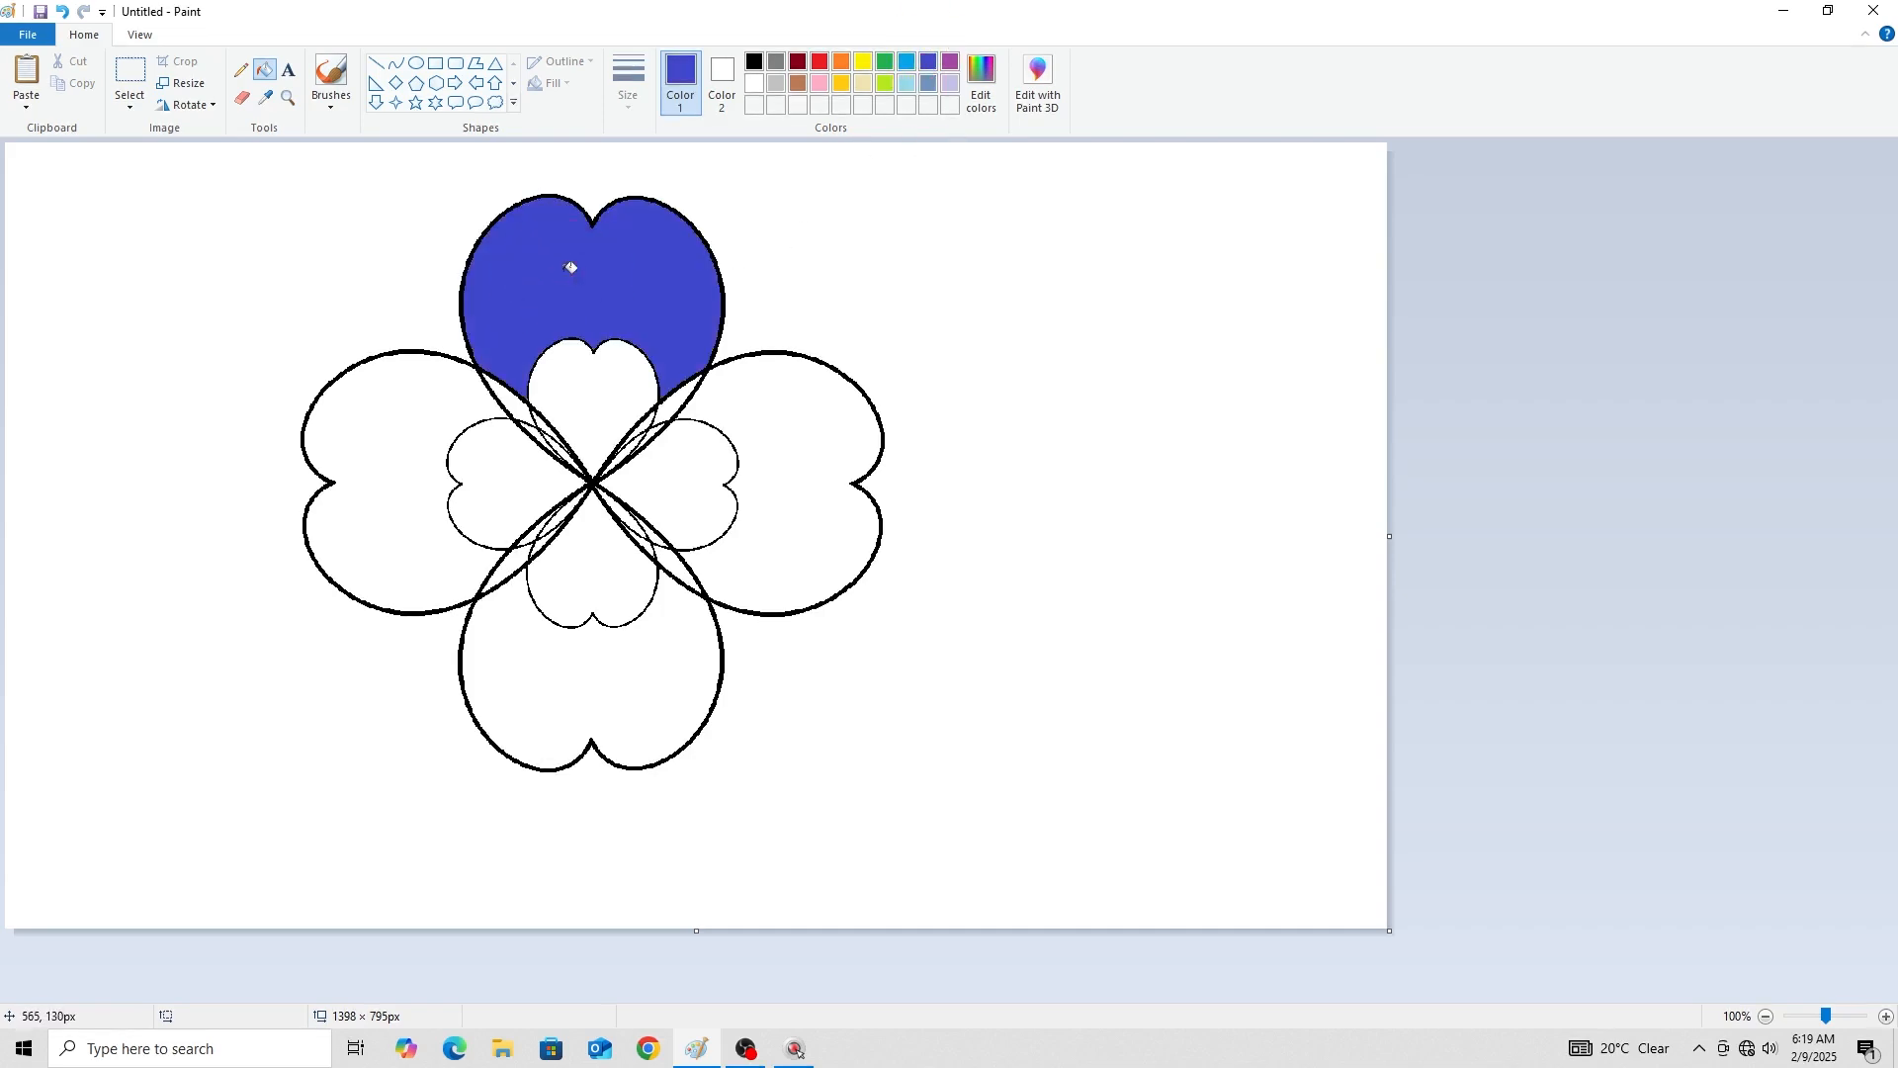
pyautogui.click(818, 447)
pyautogui.click(650, 676)
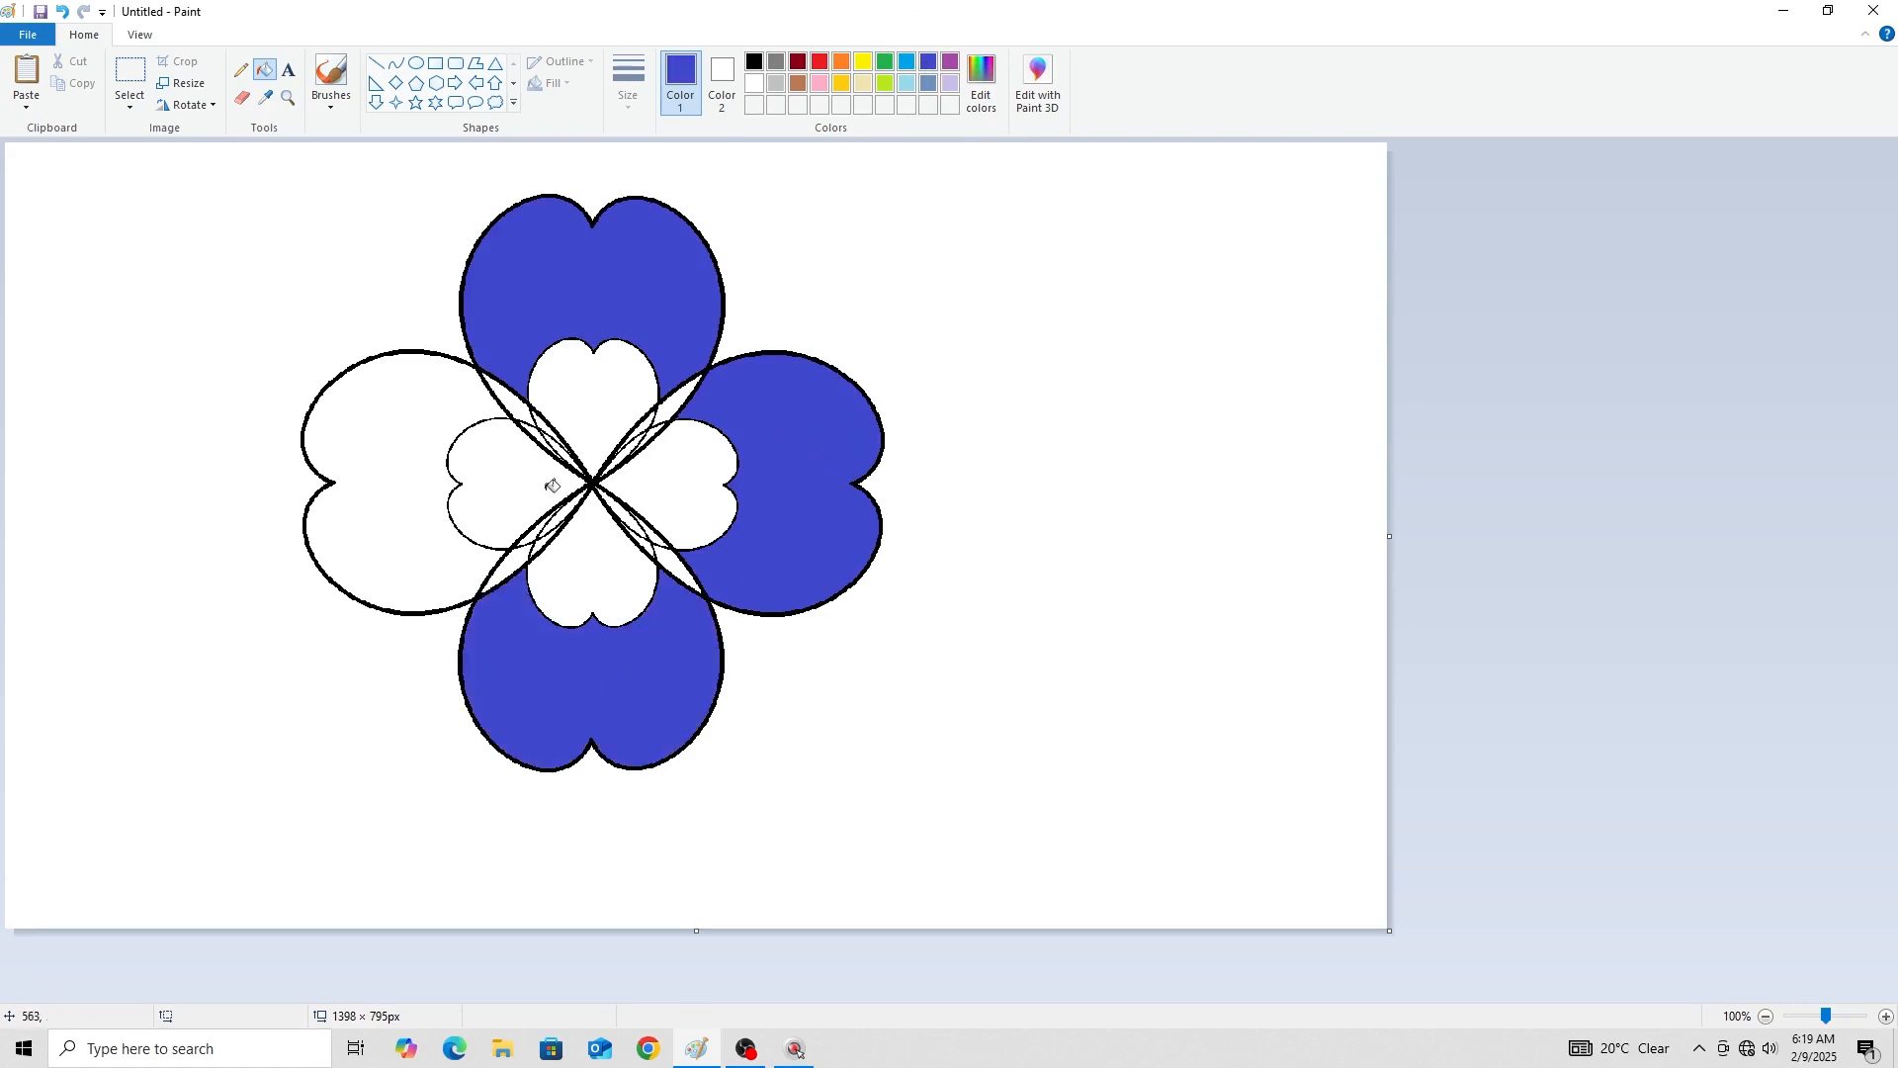
pyautogui.click(427, 401)
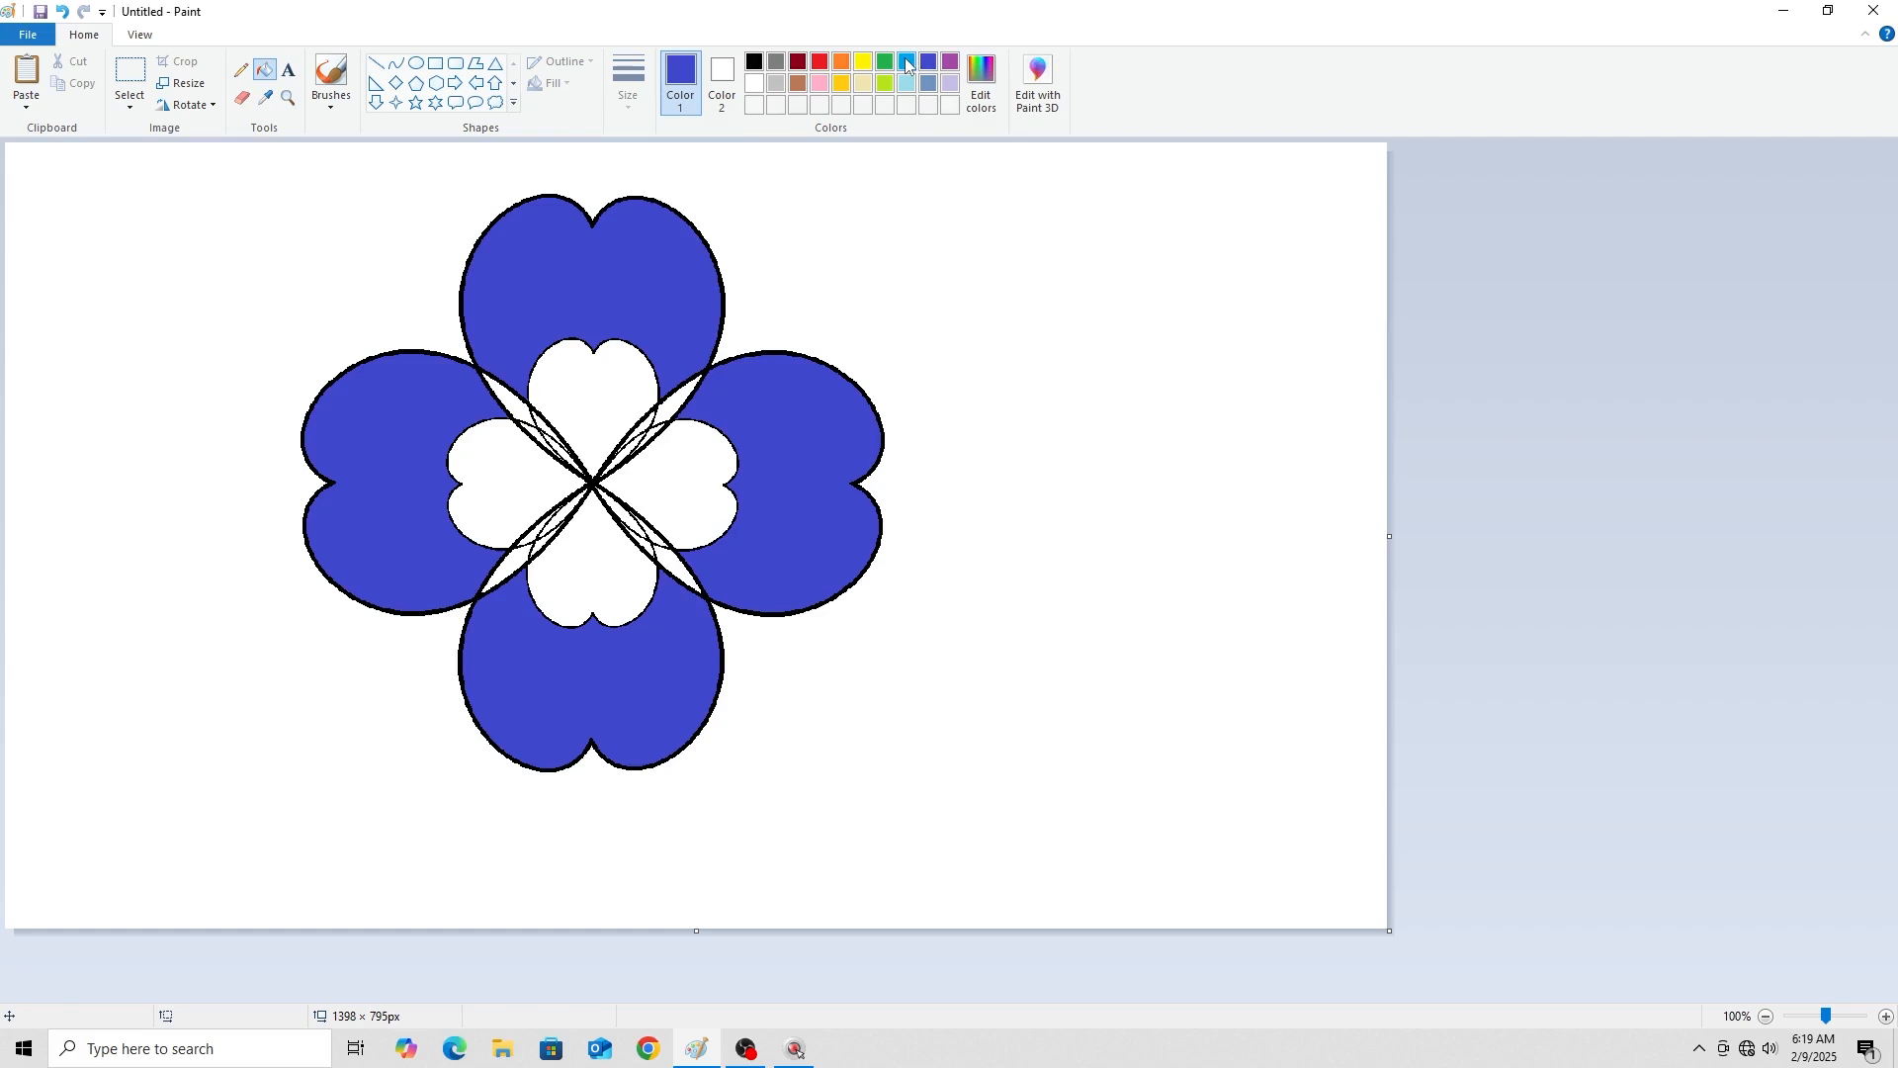
# Fill the four small inner hearts with turquoise and recolor the flower's black outlines white.
pyautogui.click(908, 66)
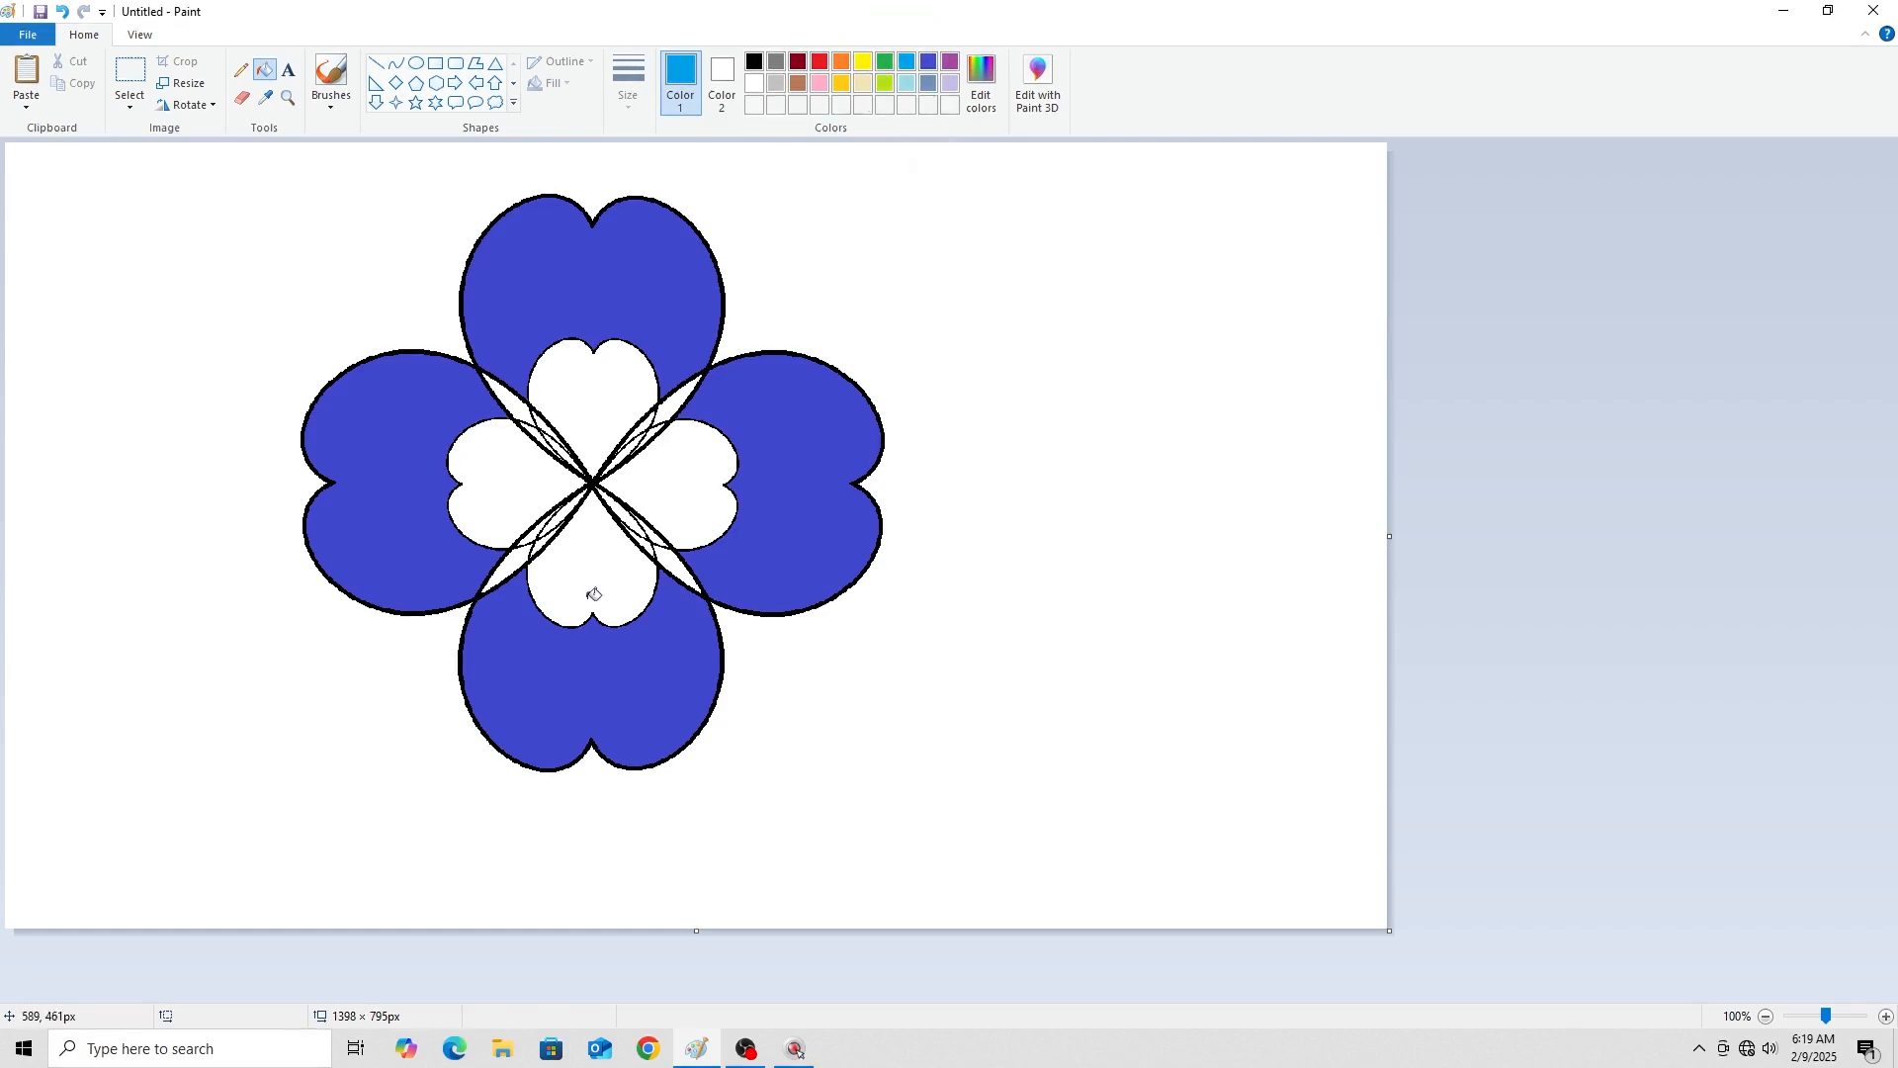
pyautogui.click(613, 386)
pyautogui.click(677, 491)
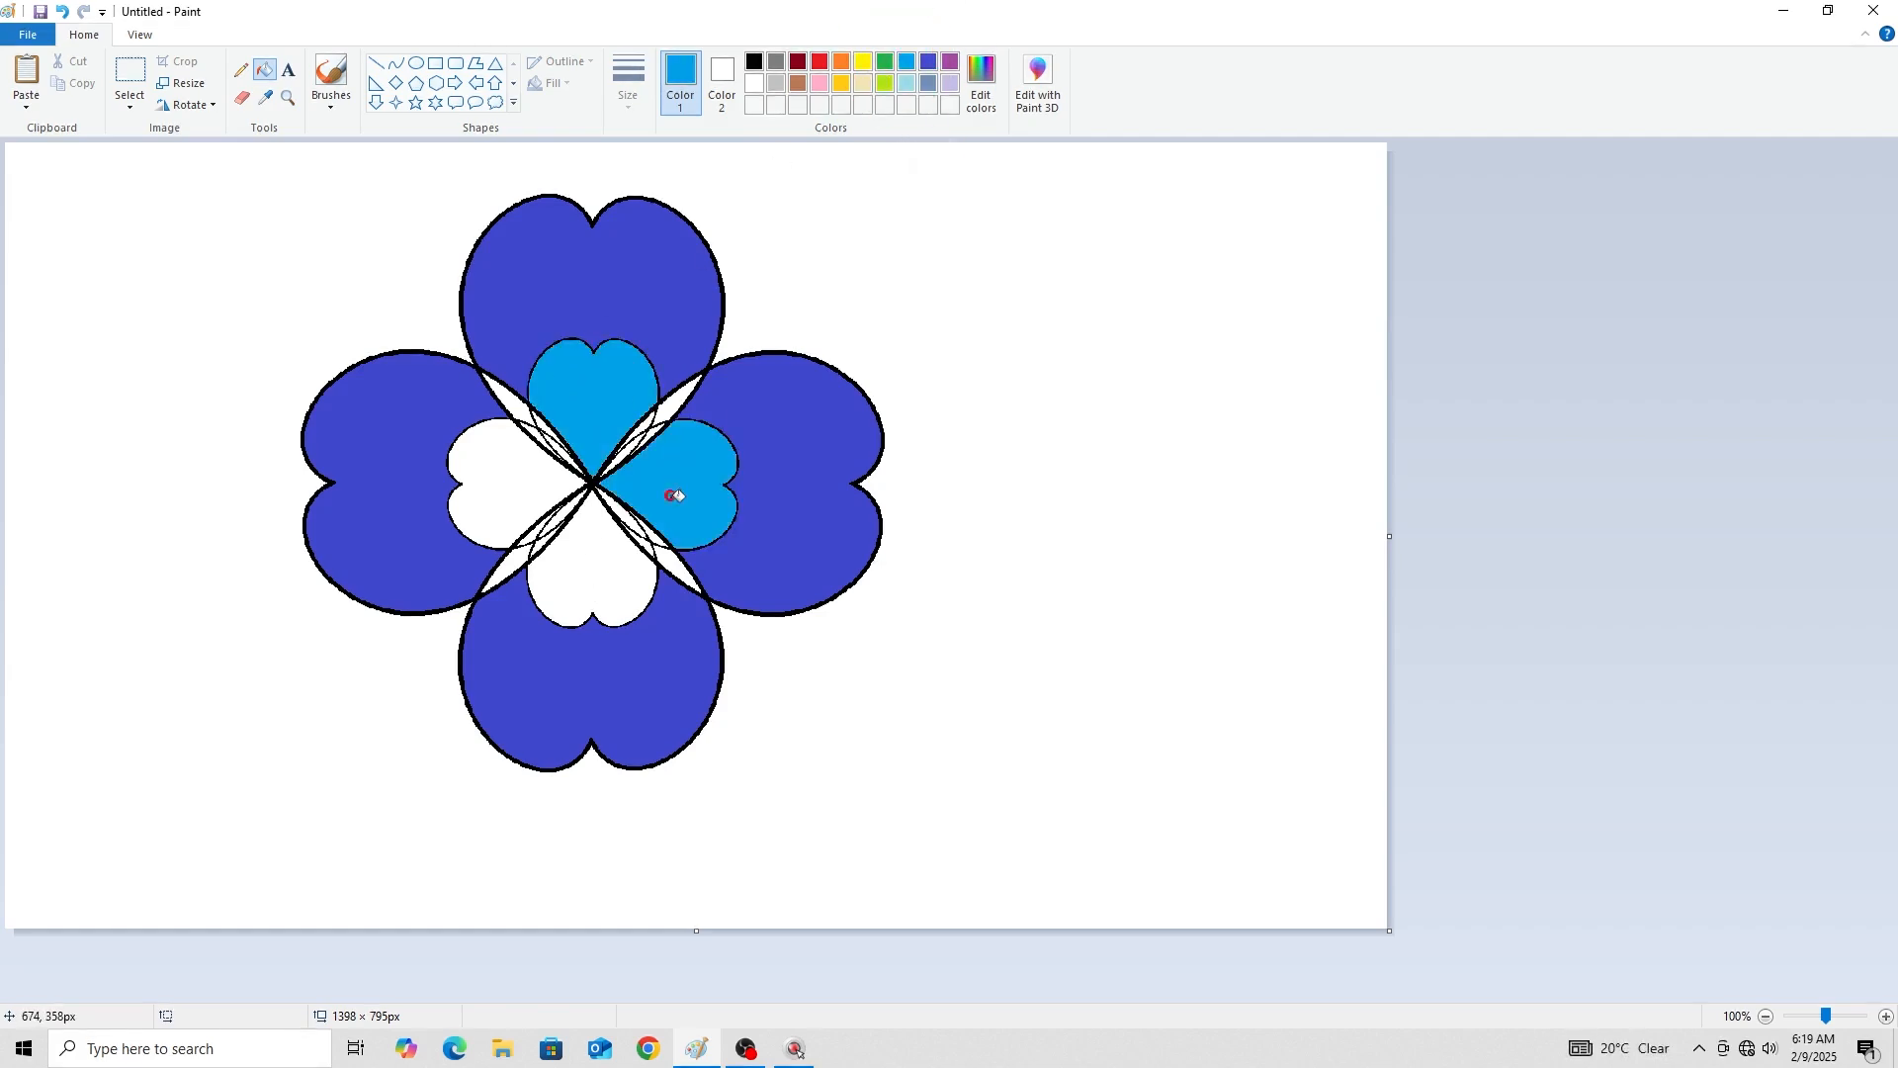
pyautogui.click(565, 565)
pyautogui.click(501, 457)
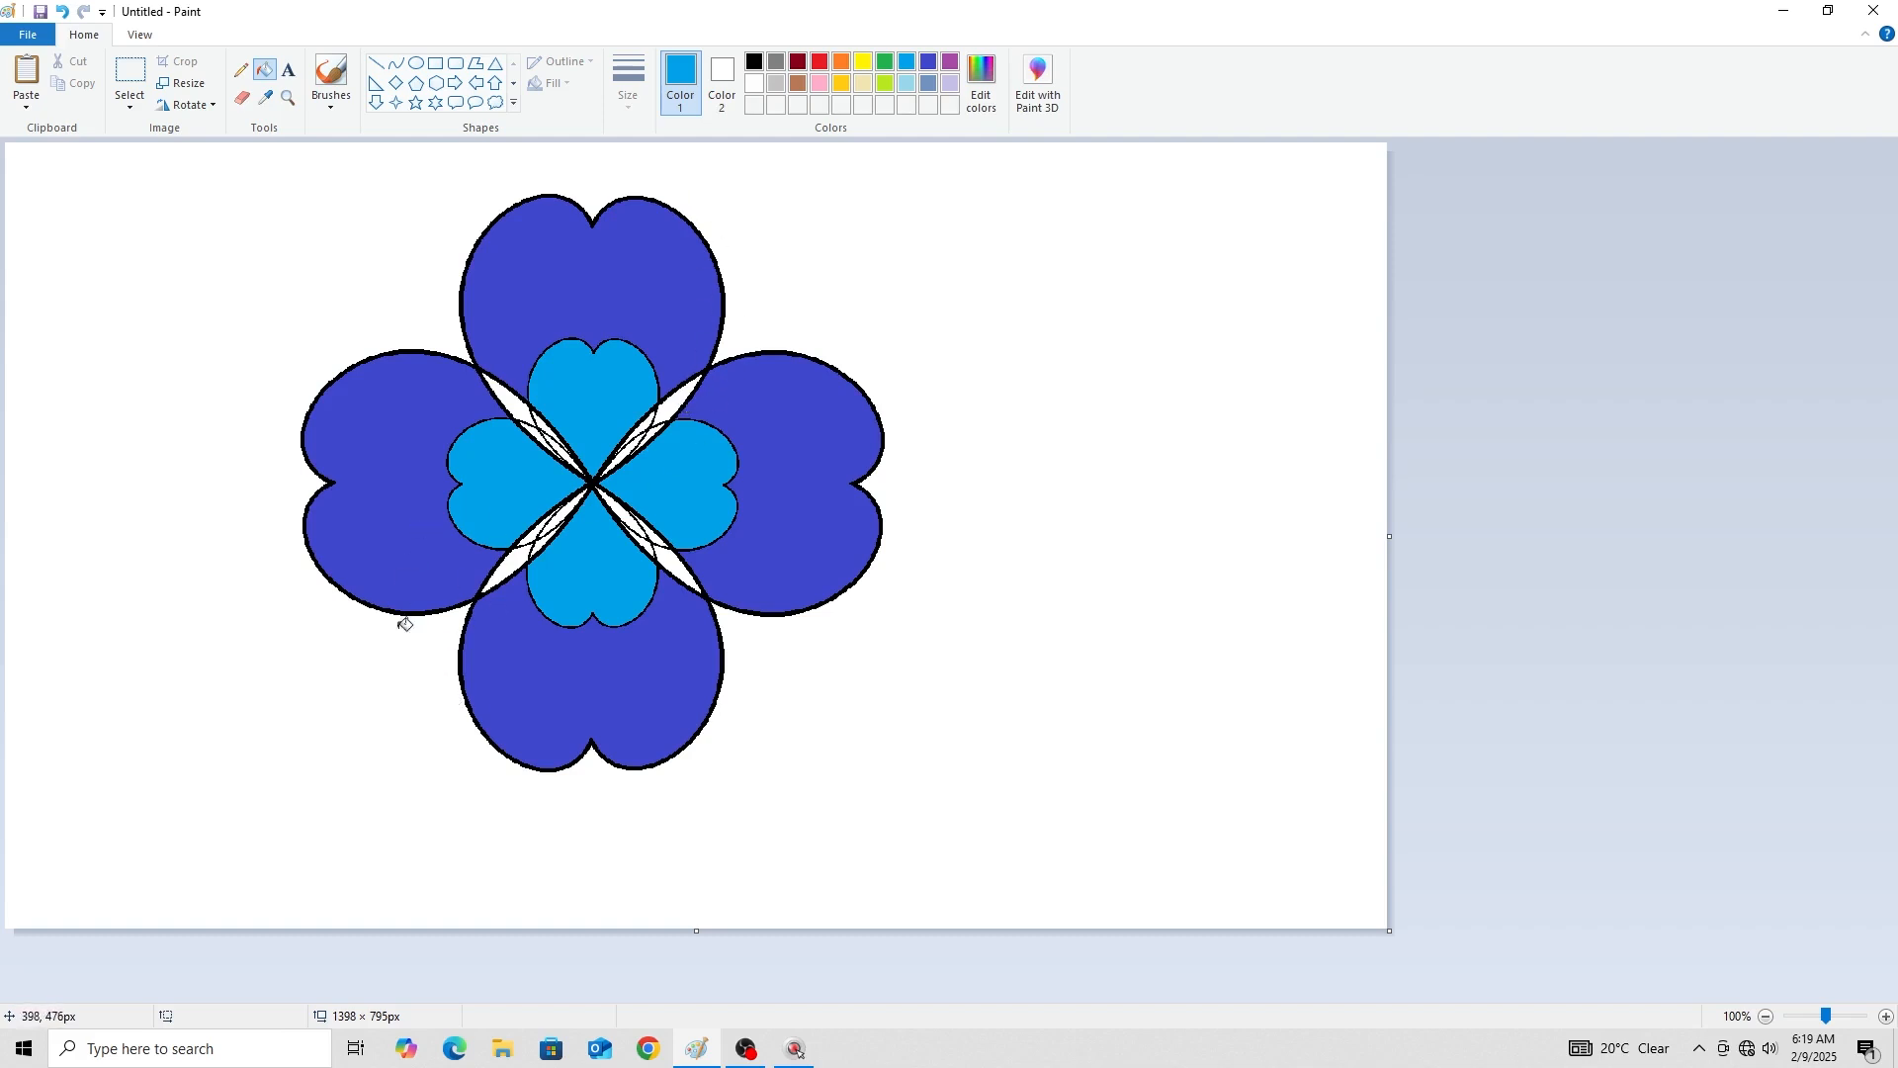
pyautogui.rightClick(725, 301)
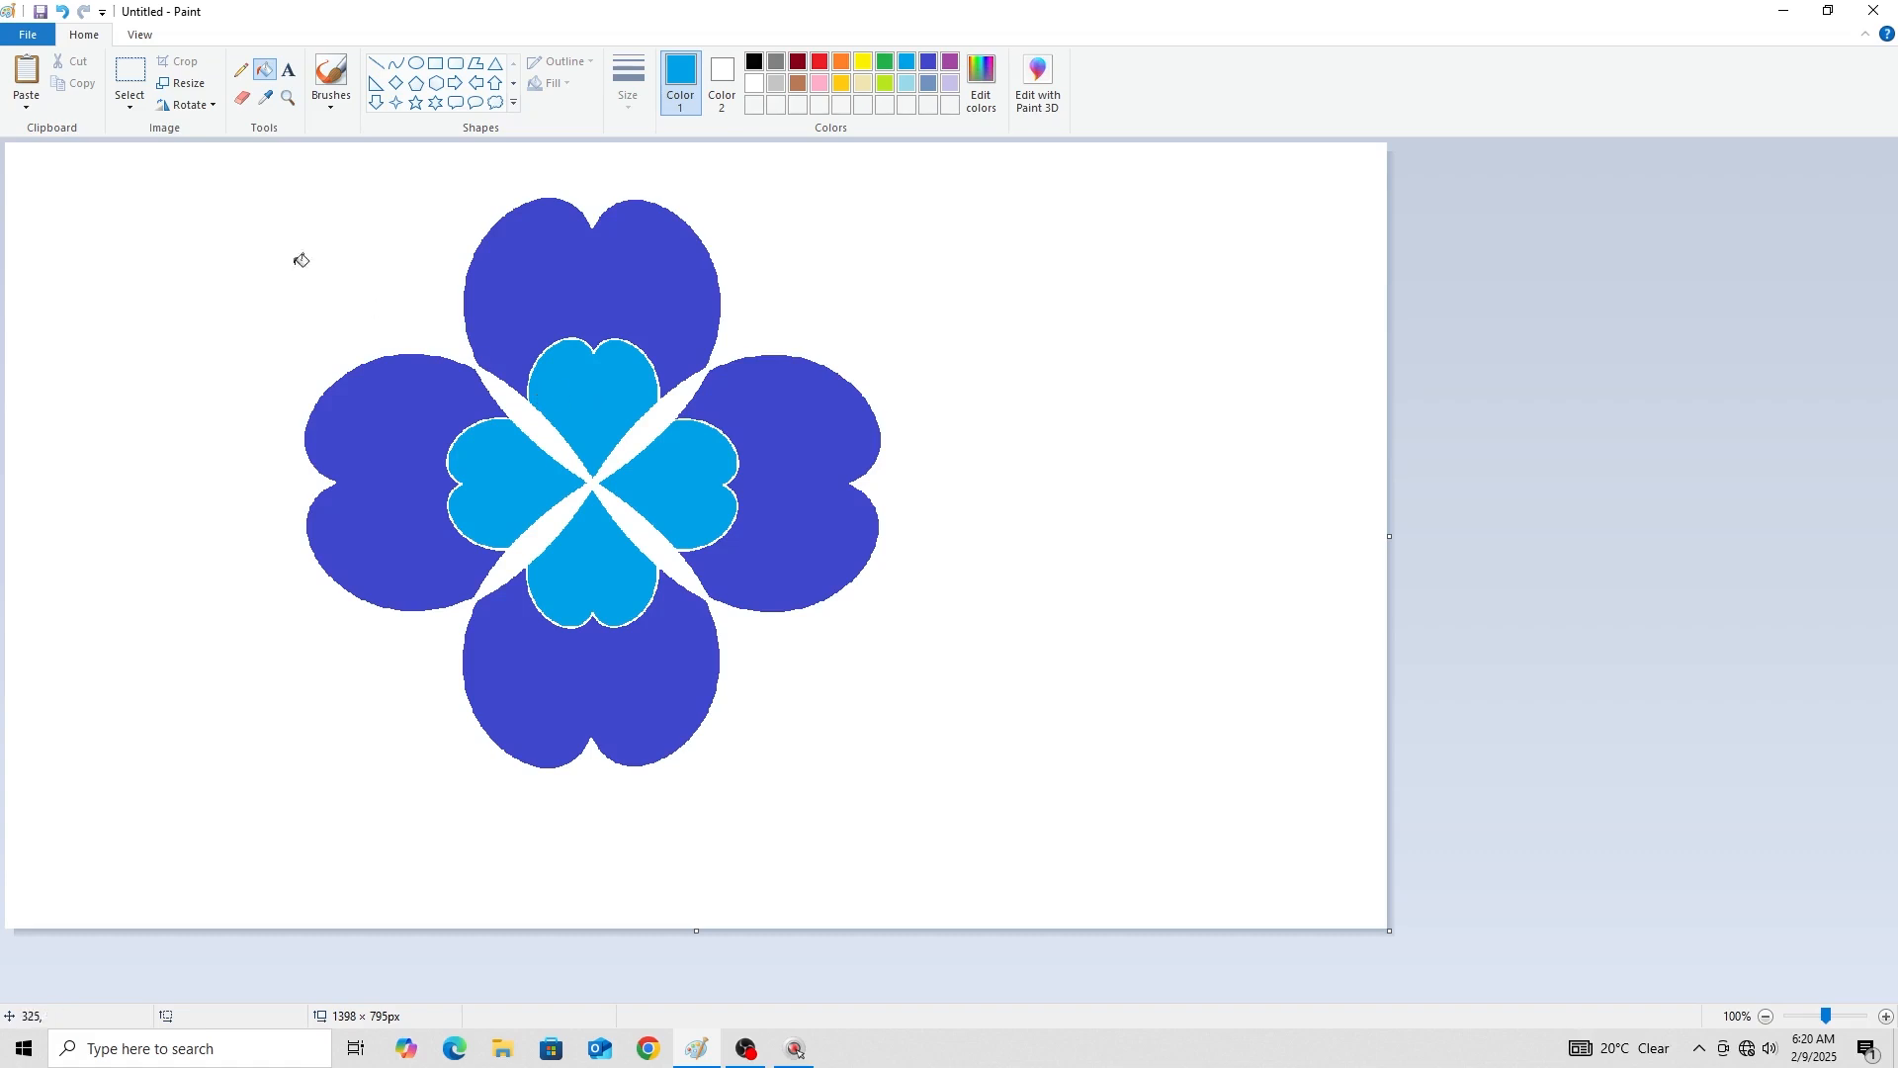
# Select the whole flower and resize it to 60 percent with the aspect ratio maintained.
pyautogui.click(129, 71)
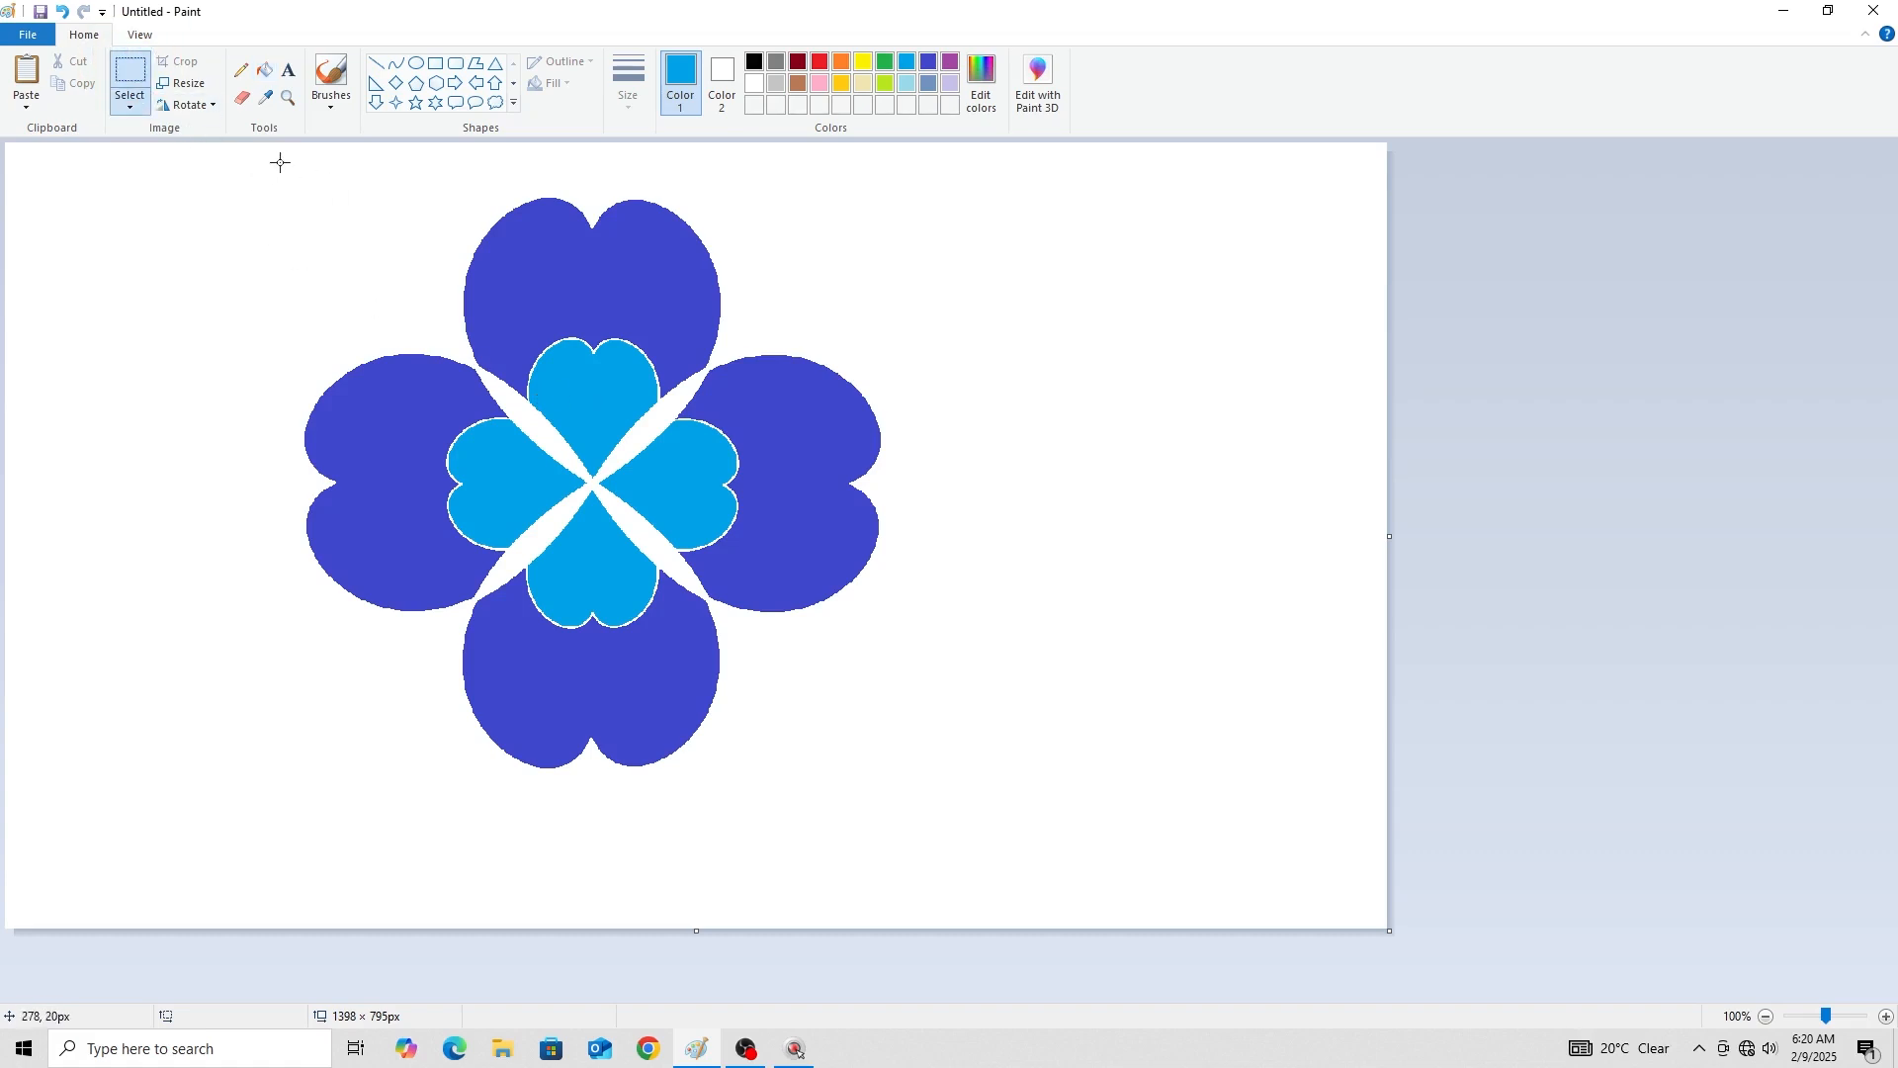
pyautogui.moveTo(271, 161); pyautogui.dragTo(916, 799)
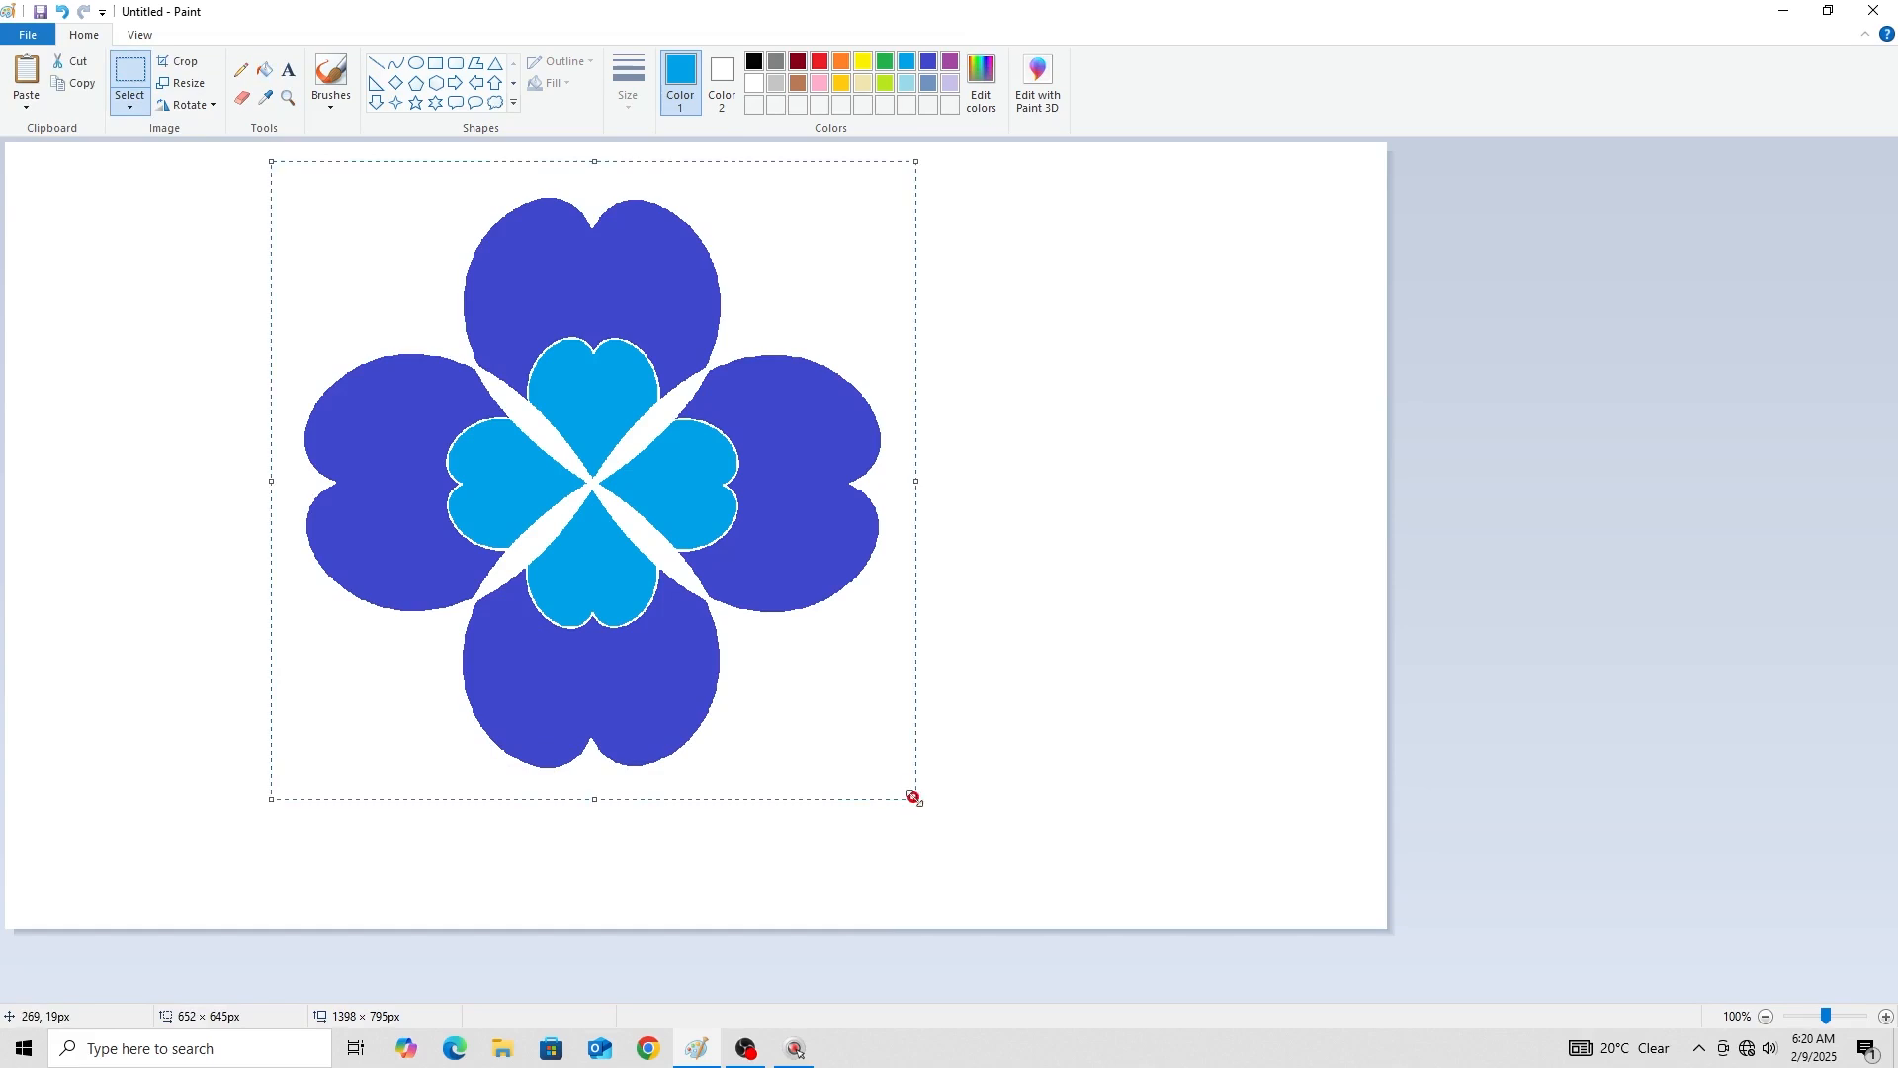
pyautogui.click(173, 85)
pyautogui.moveTo(190, 91); pyautogui.dragTo(1116, 203)
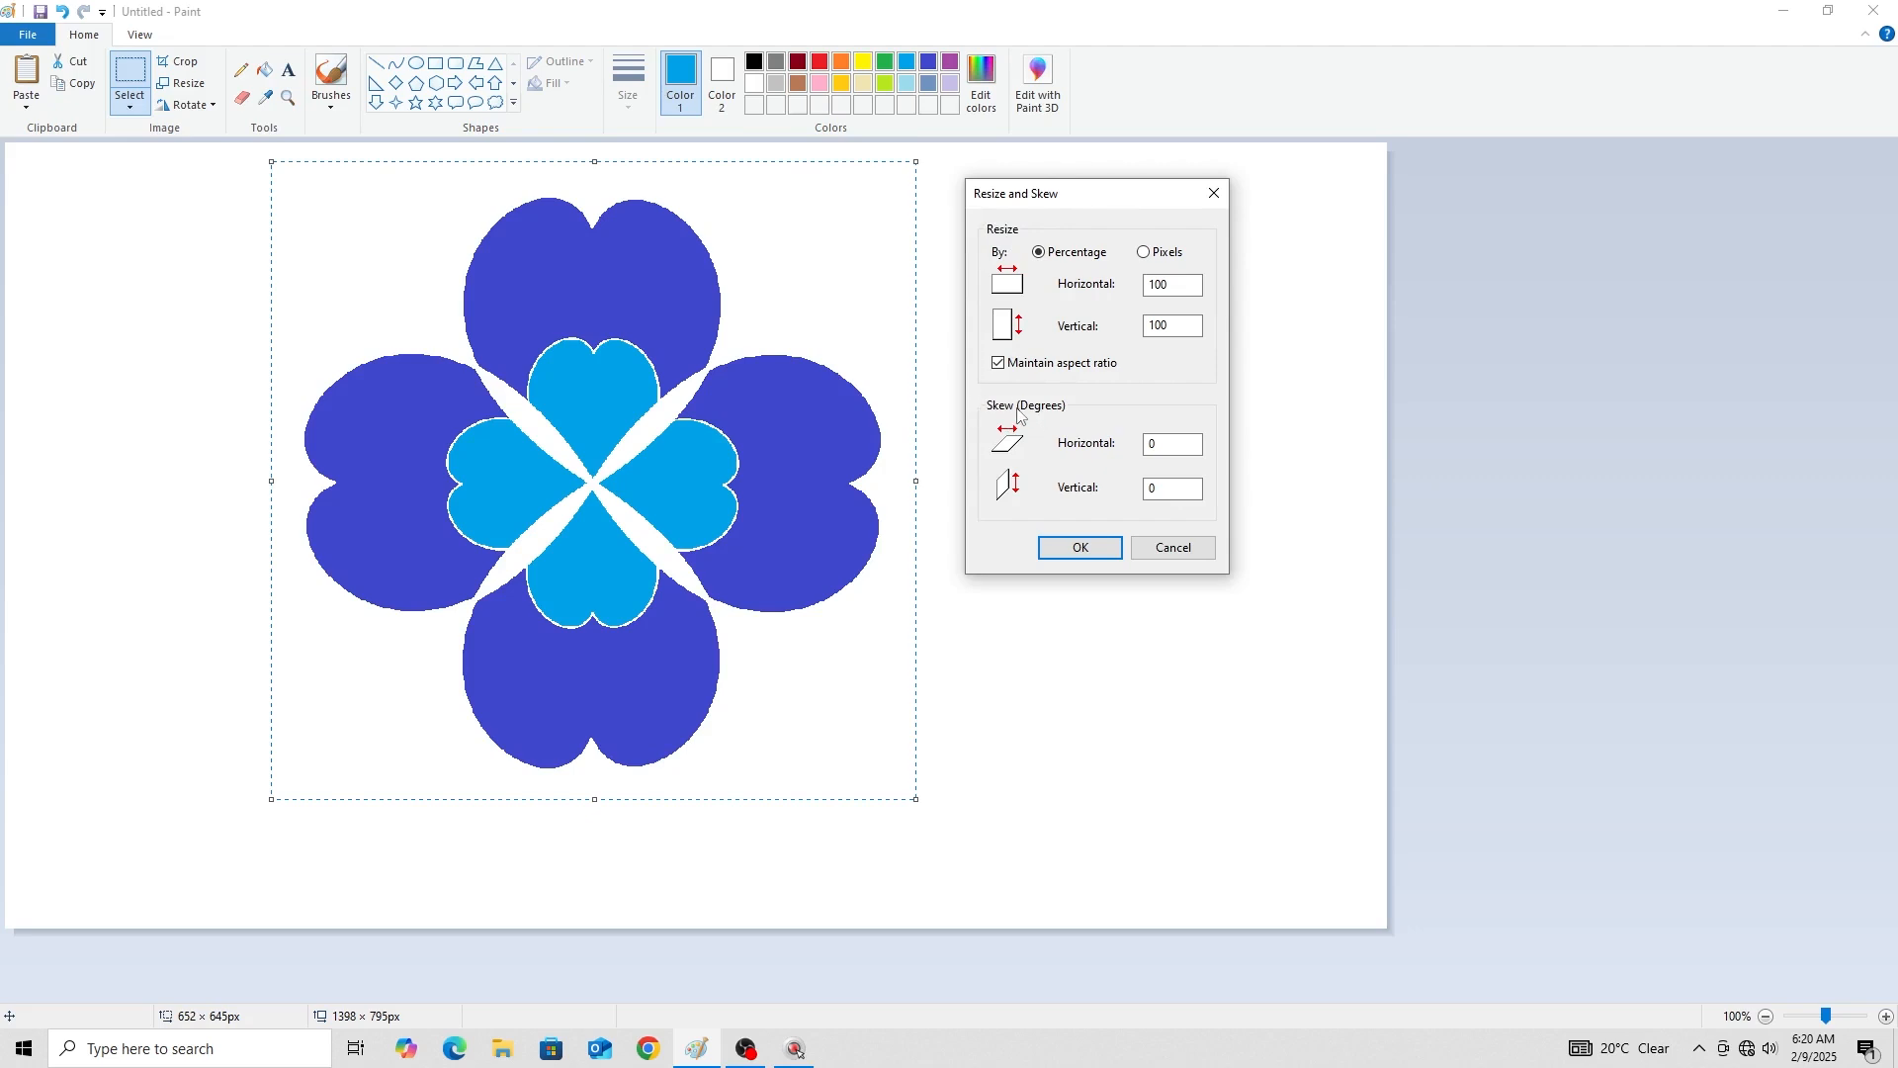
pyautogui.doubleClick(1198, 291)
pyautogui.write('60')
pyautogui.click(1082, 548)
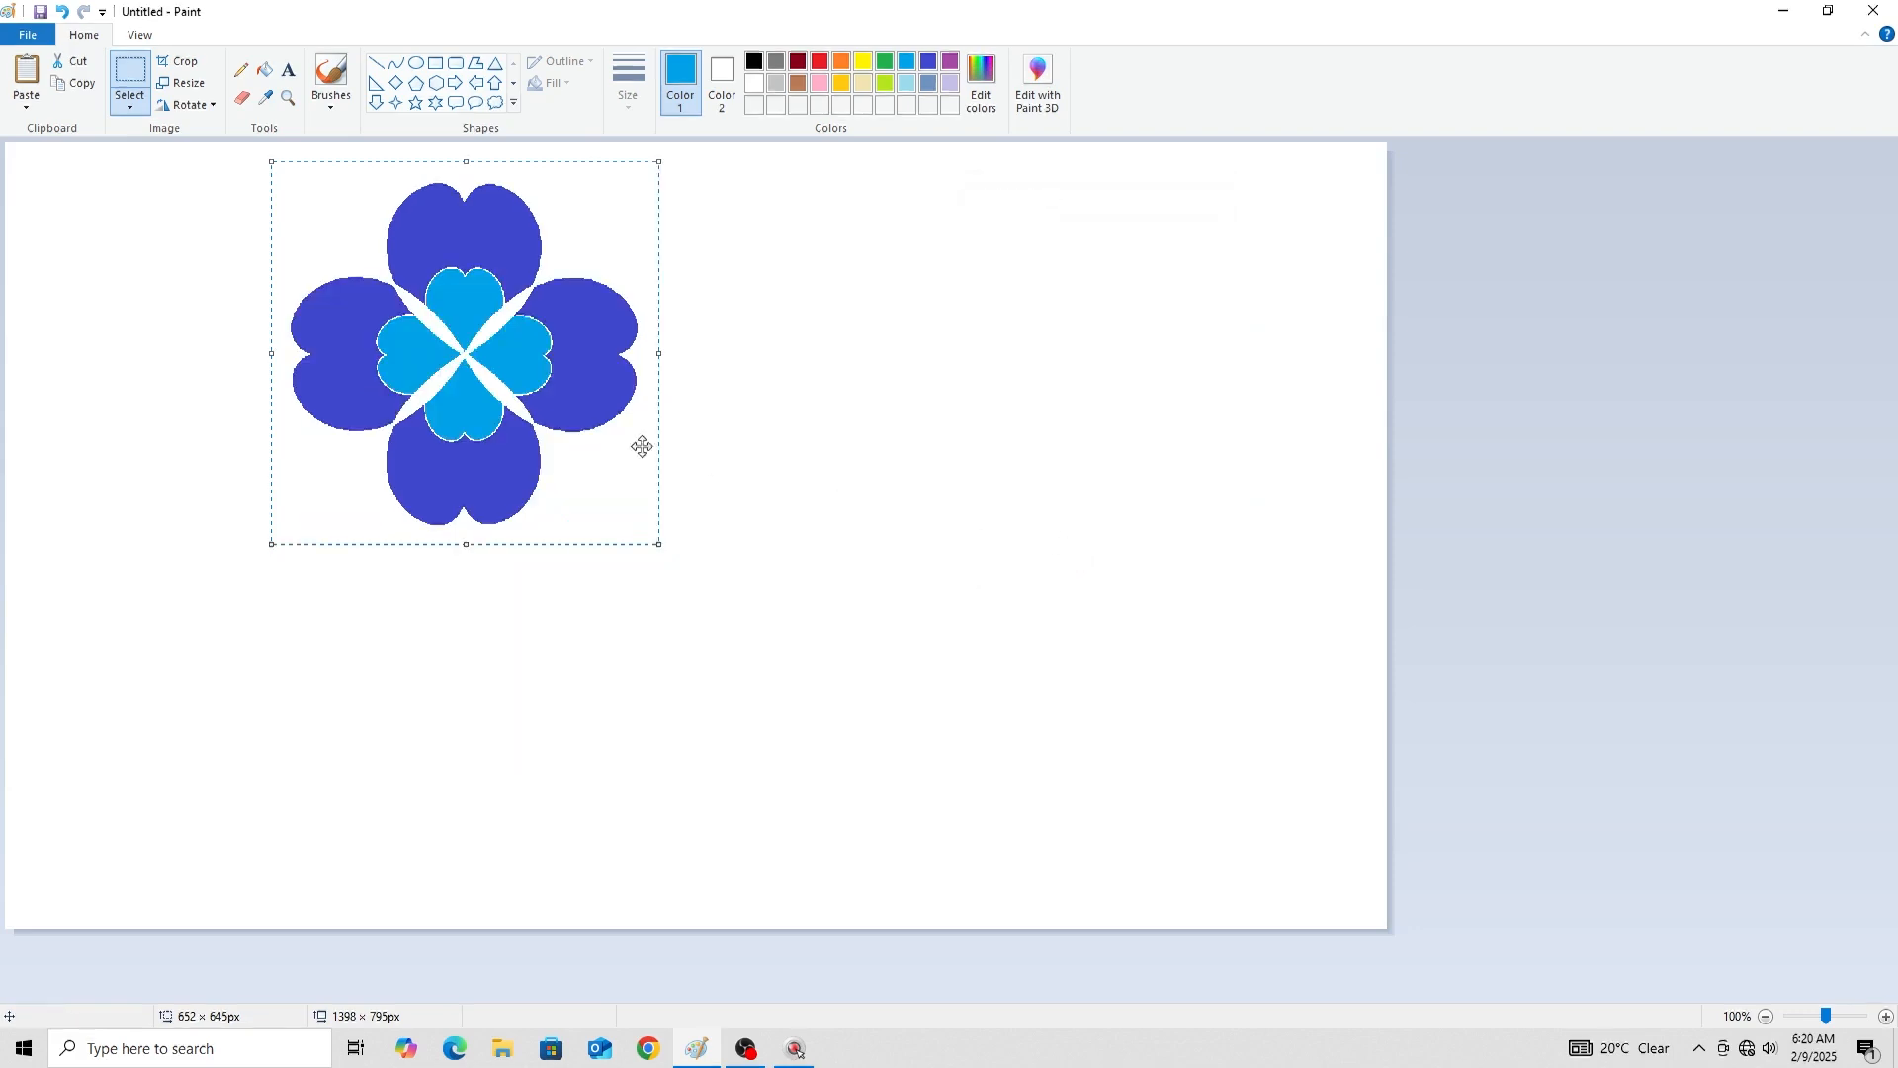
# Move the flower to the canvas's upper-left corner, then paste a duplicate to its right and slightly lower.
pyautogui.moveTo(464, 359); pyautogui.dragTo(313, 346)
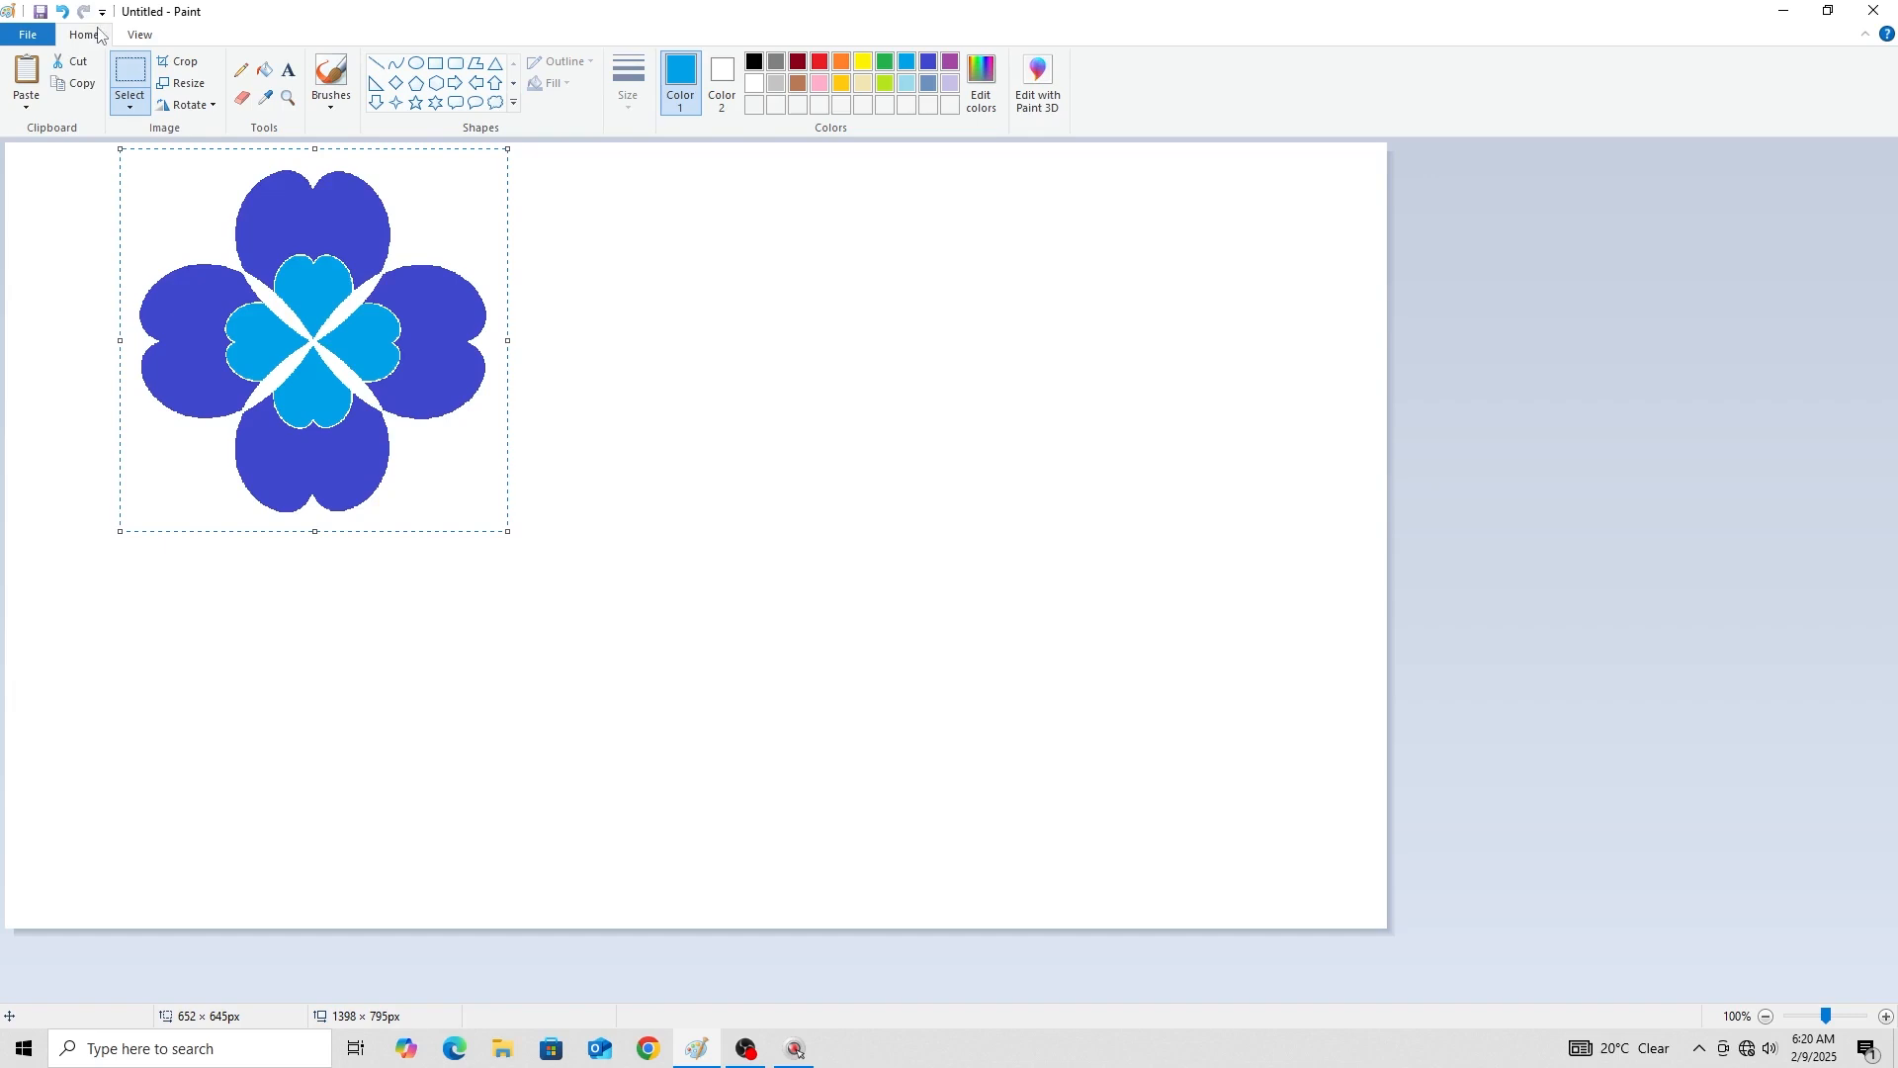
pyautogui.click(30, 87)
pyautogui.moveTo(202, 315); pyautogui.dragTo(800, 384)
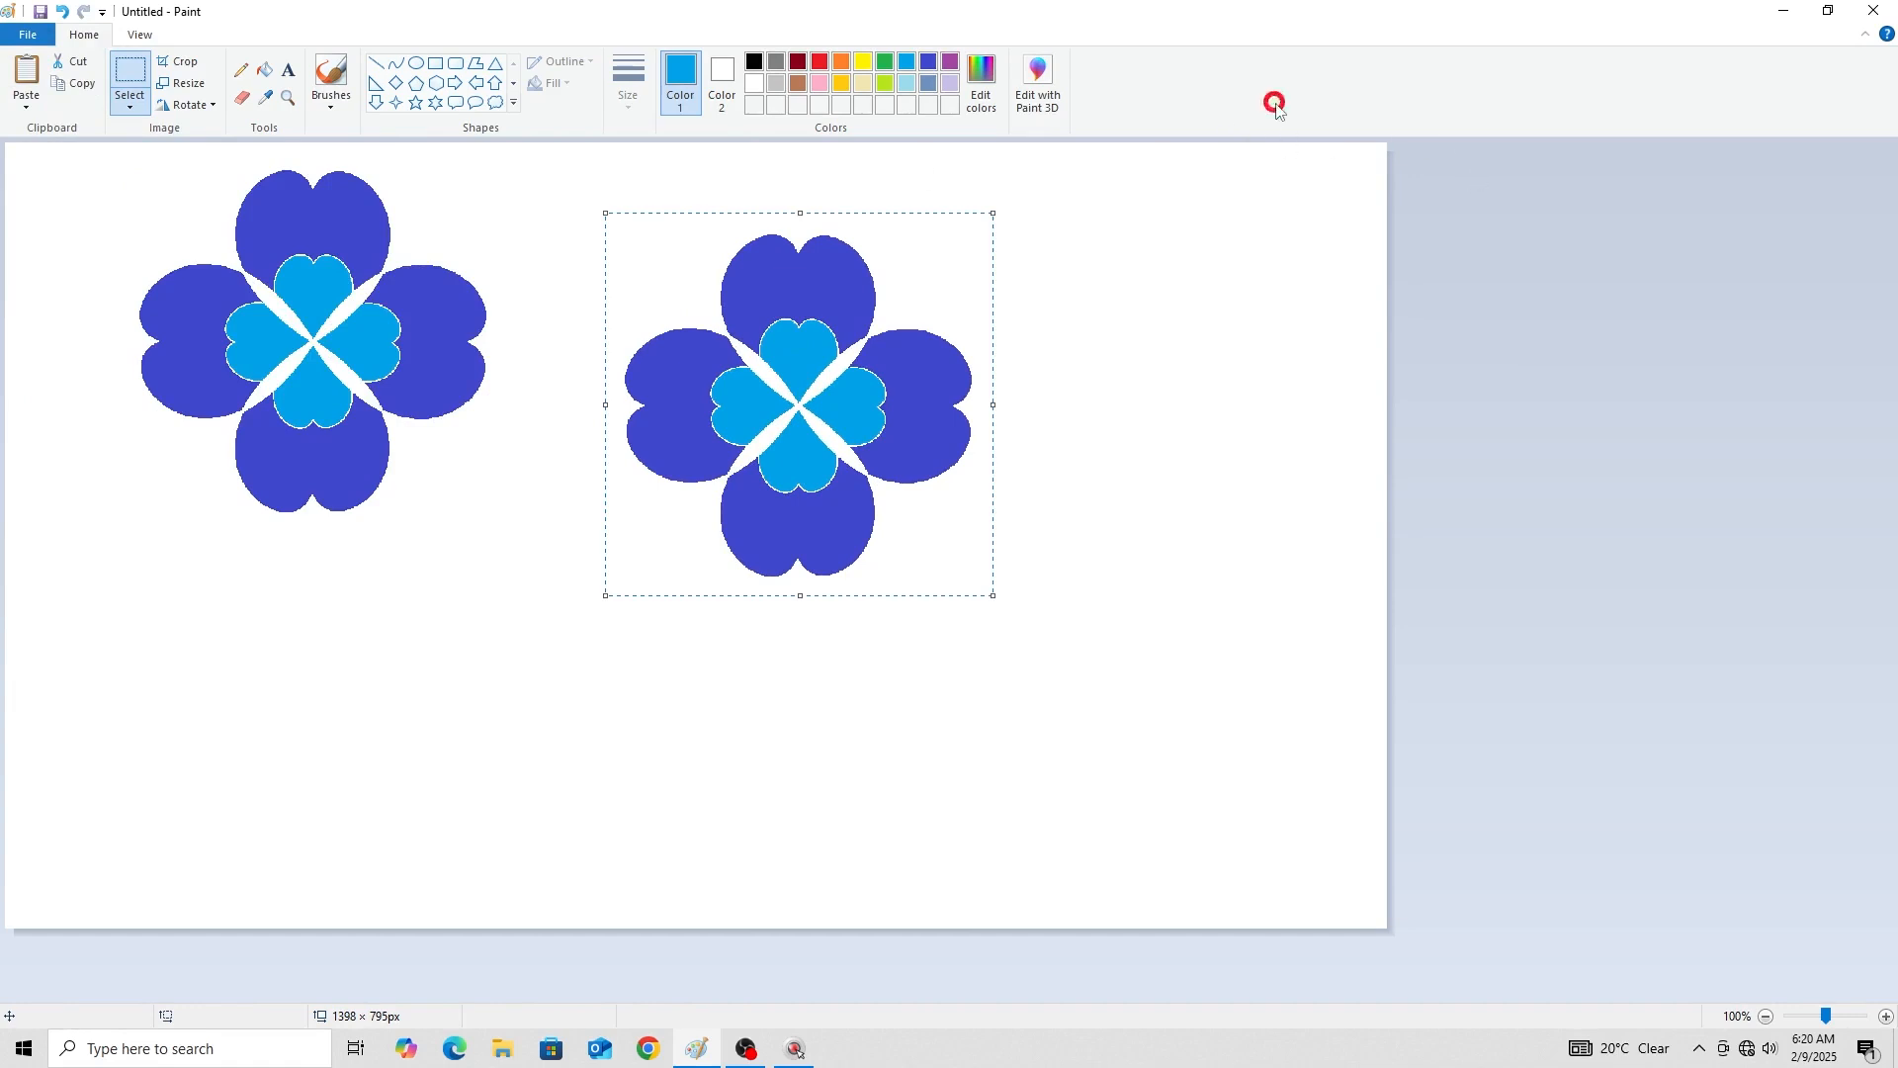
# Draw an indigo S-curved stem about 297 × 528 px, in the third line thickness, from the left flower to the canvas's bottom edge.
pyautogui.click(397, 65)
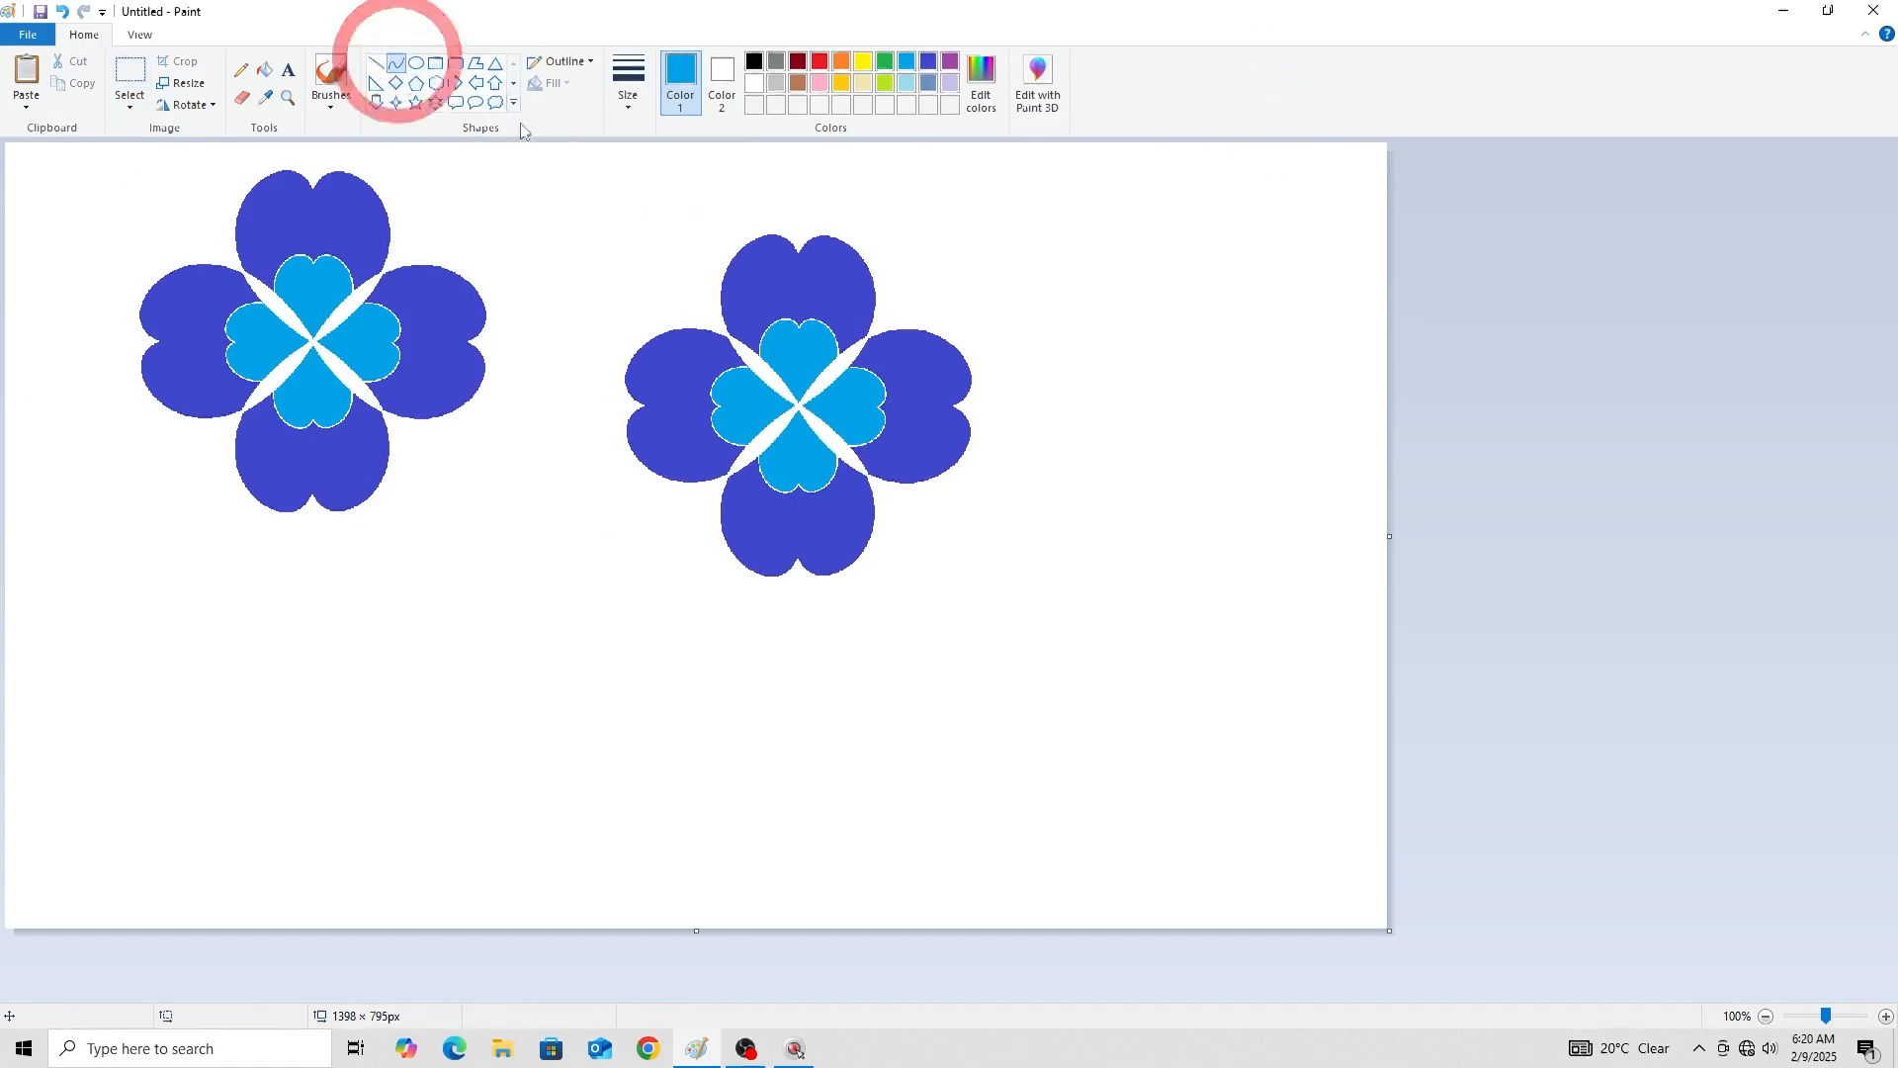
pyautogui.click(627, 112)
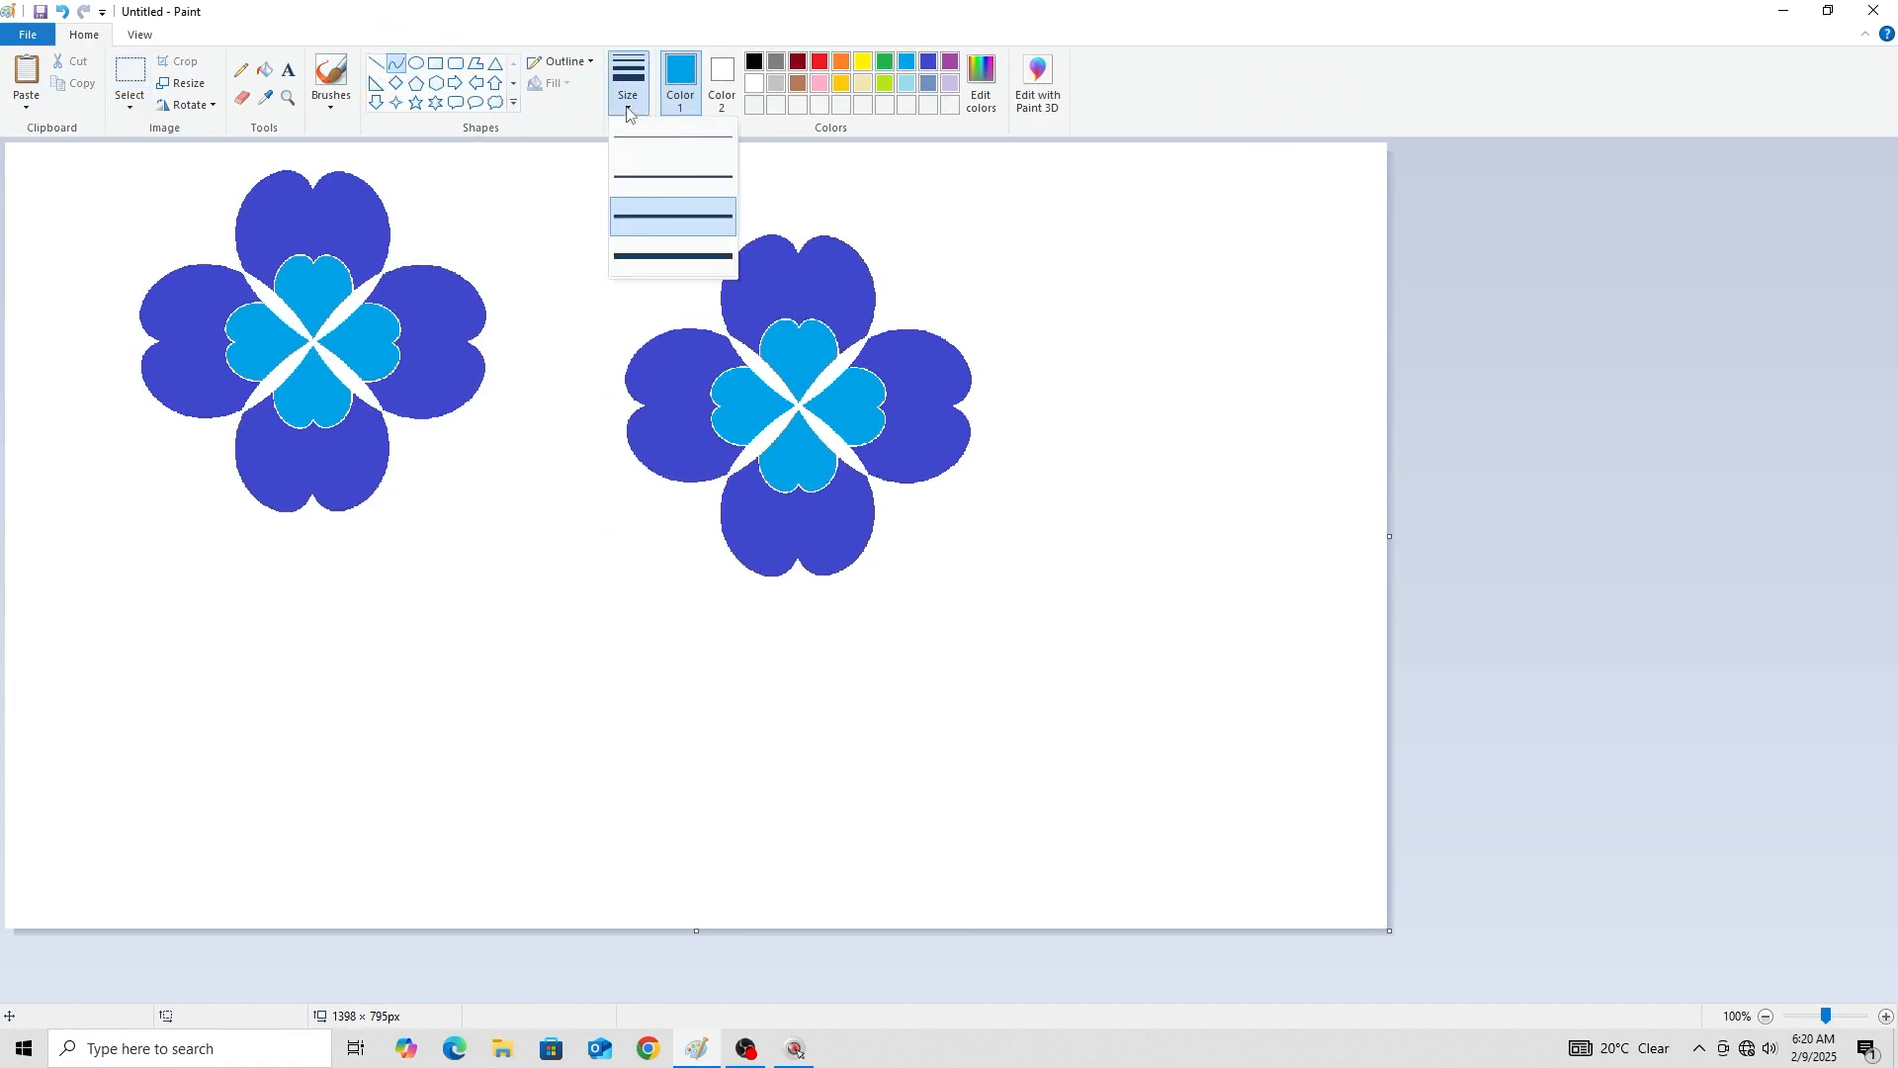
pyautogui.click(649, 212)
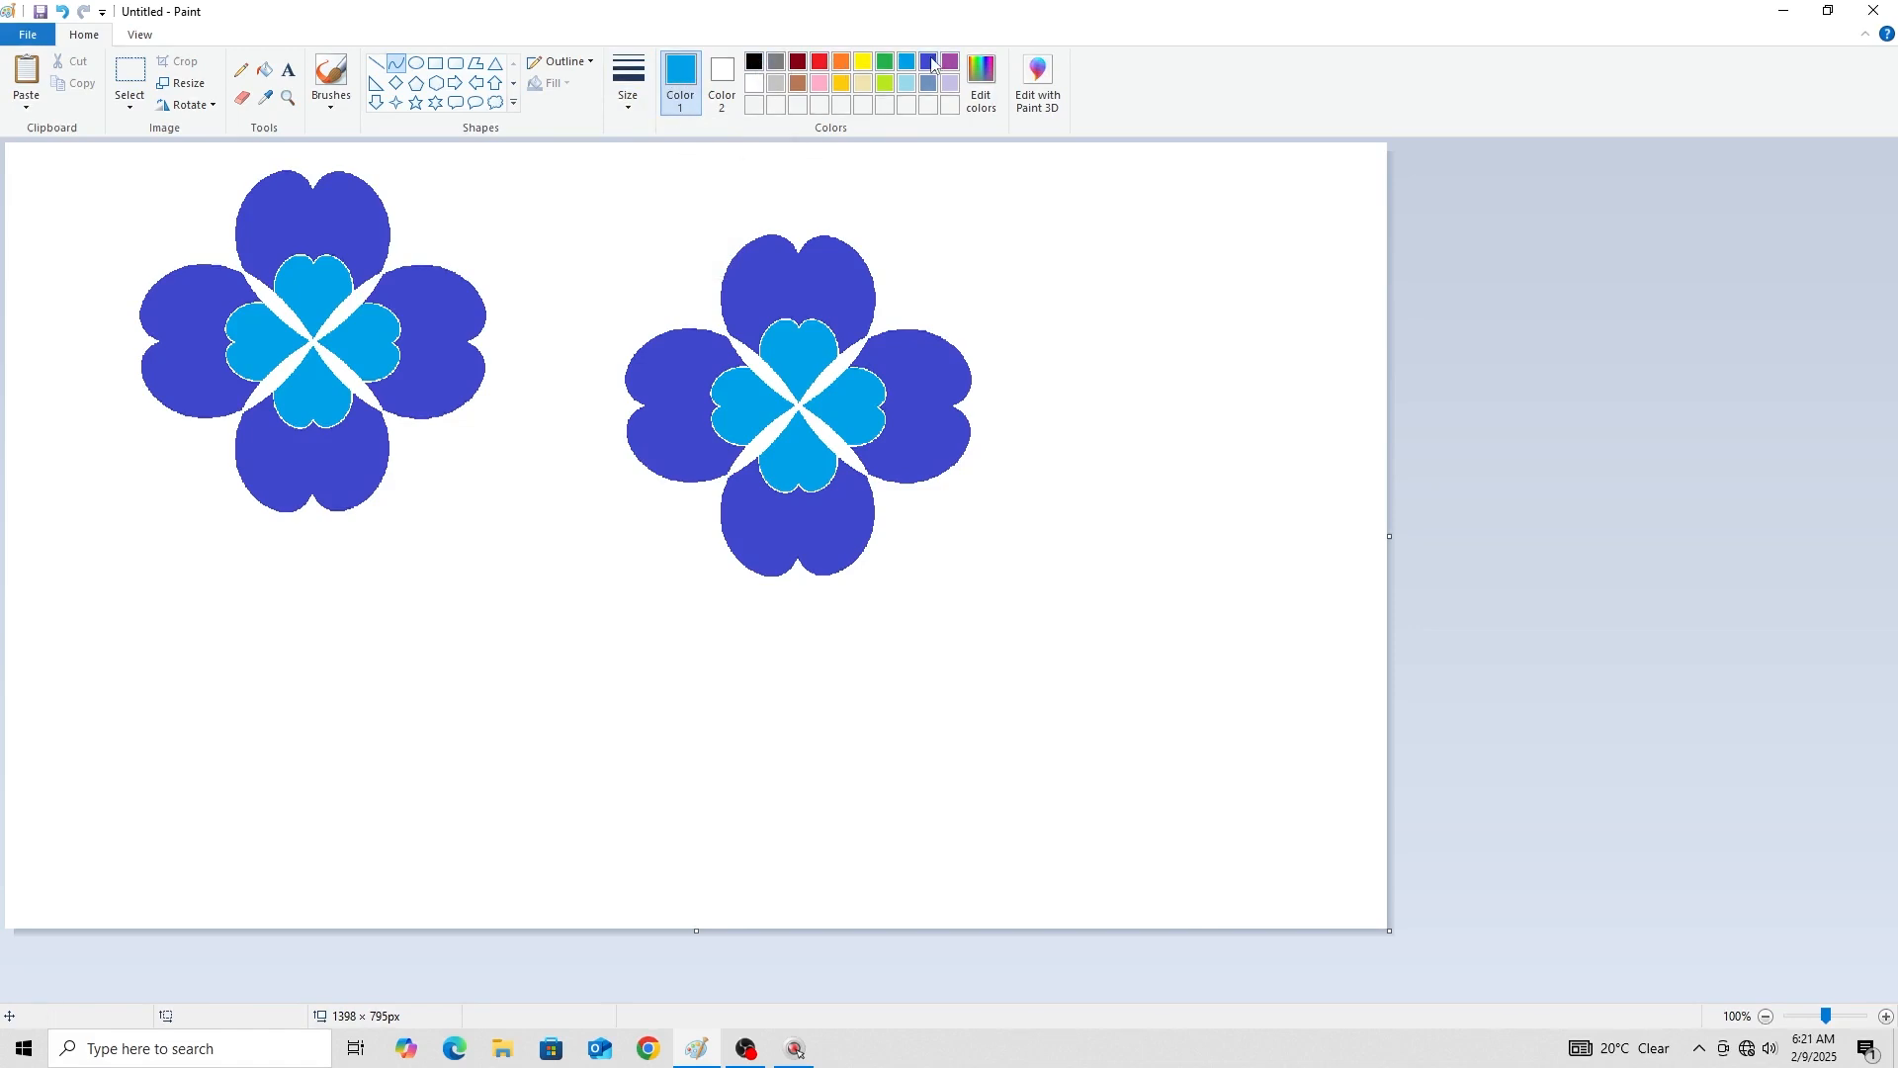
pyautogui.click(932, 64)
pyautogui.moveTo(383, 412); pyautogui.dragTo(675, 930)
pyautogui.moveTo(470, 584); pyautogui.dragTo(551, 485)
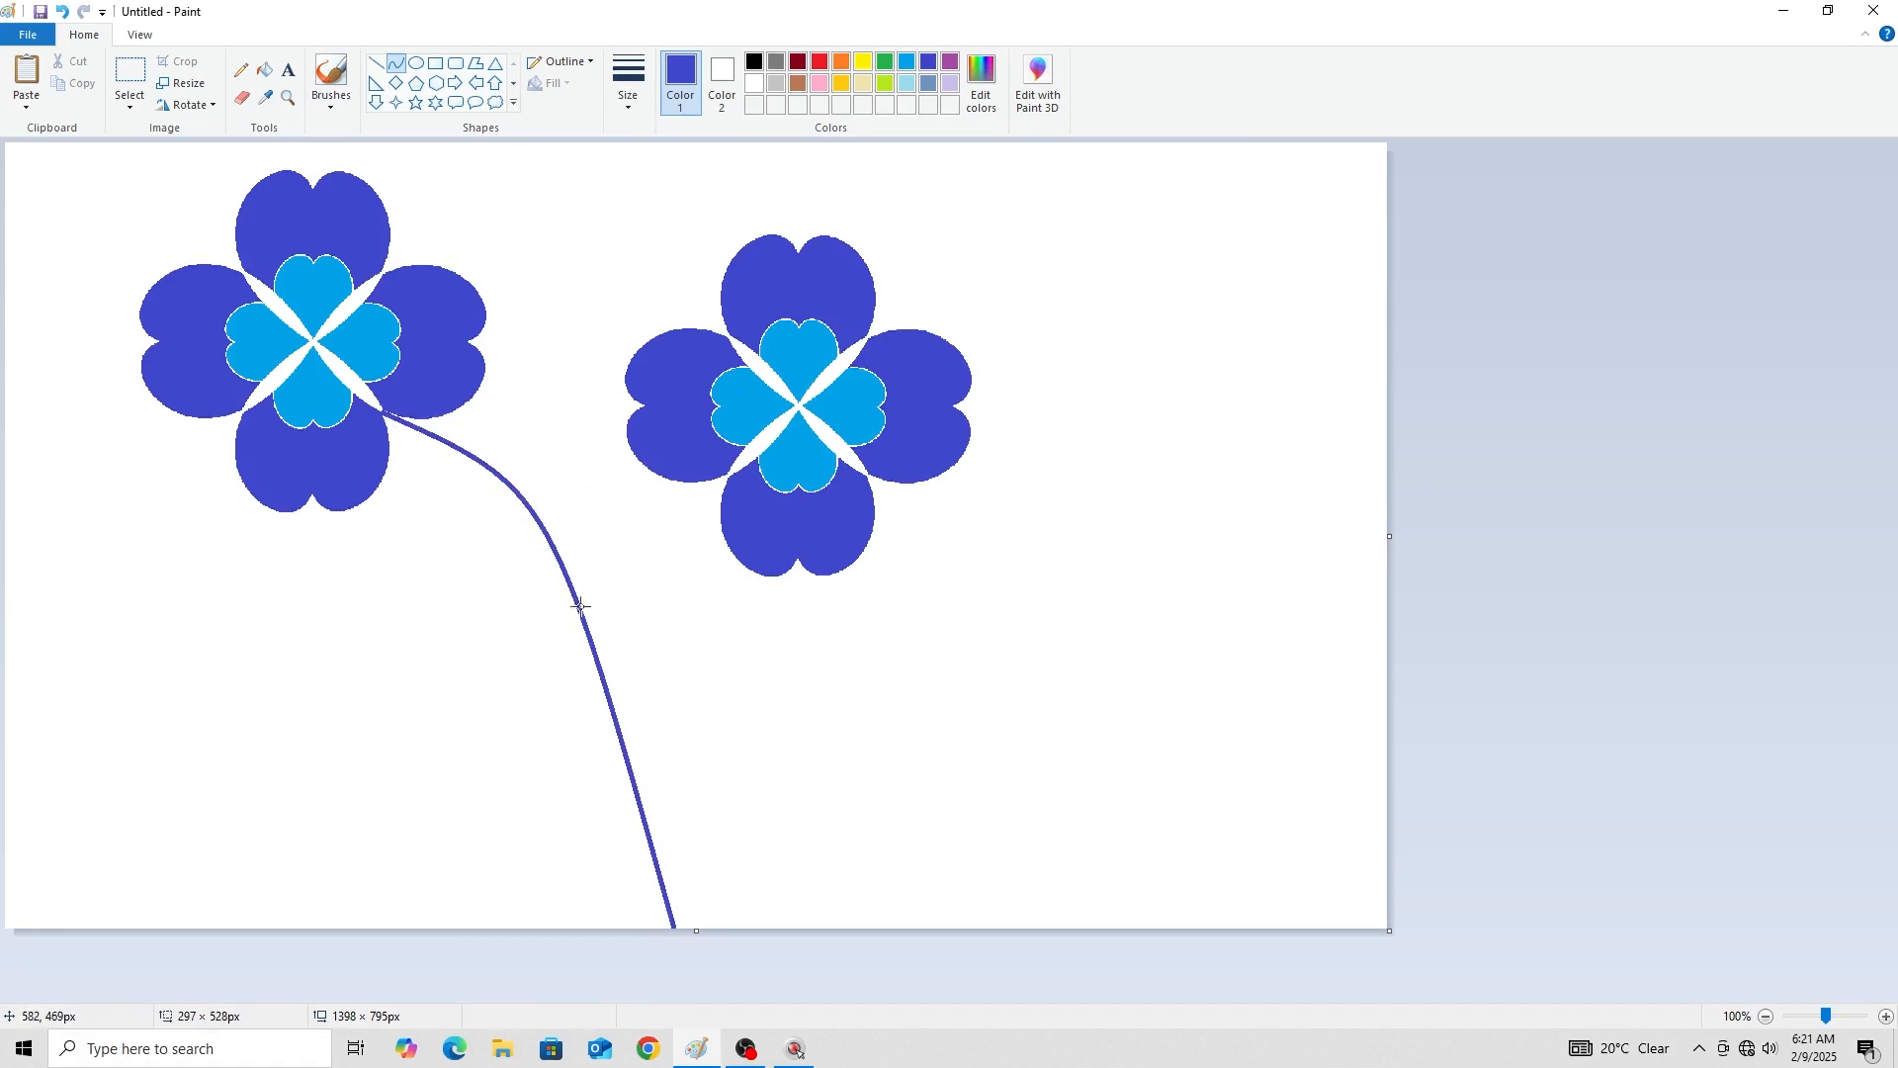
pyautogui.moveTo(581, 606); pyautogui.dragTo(483, 725)
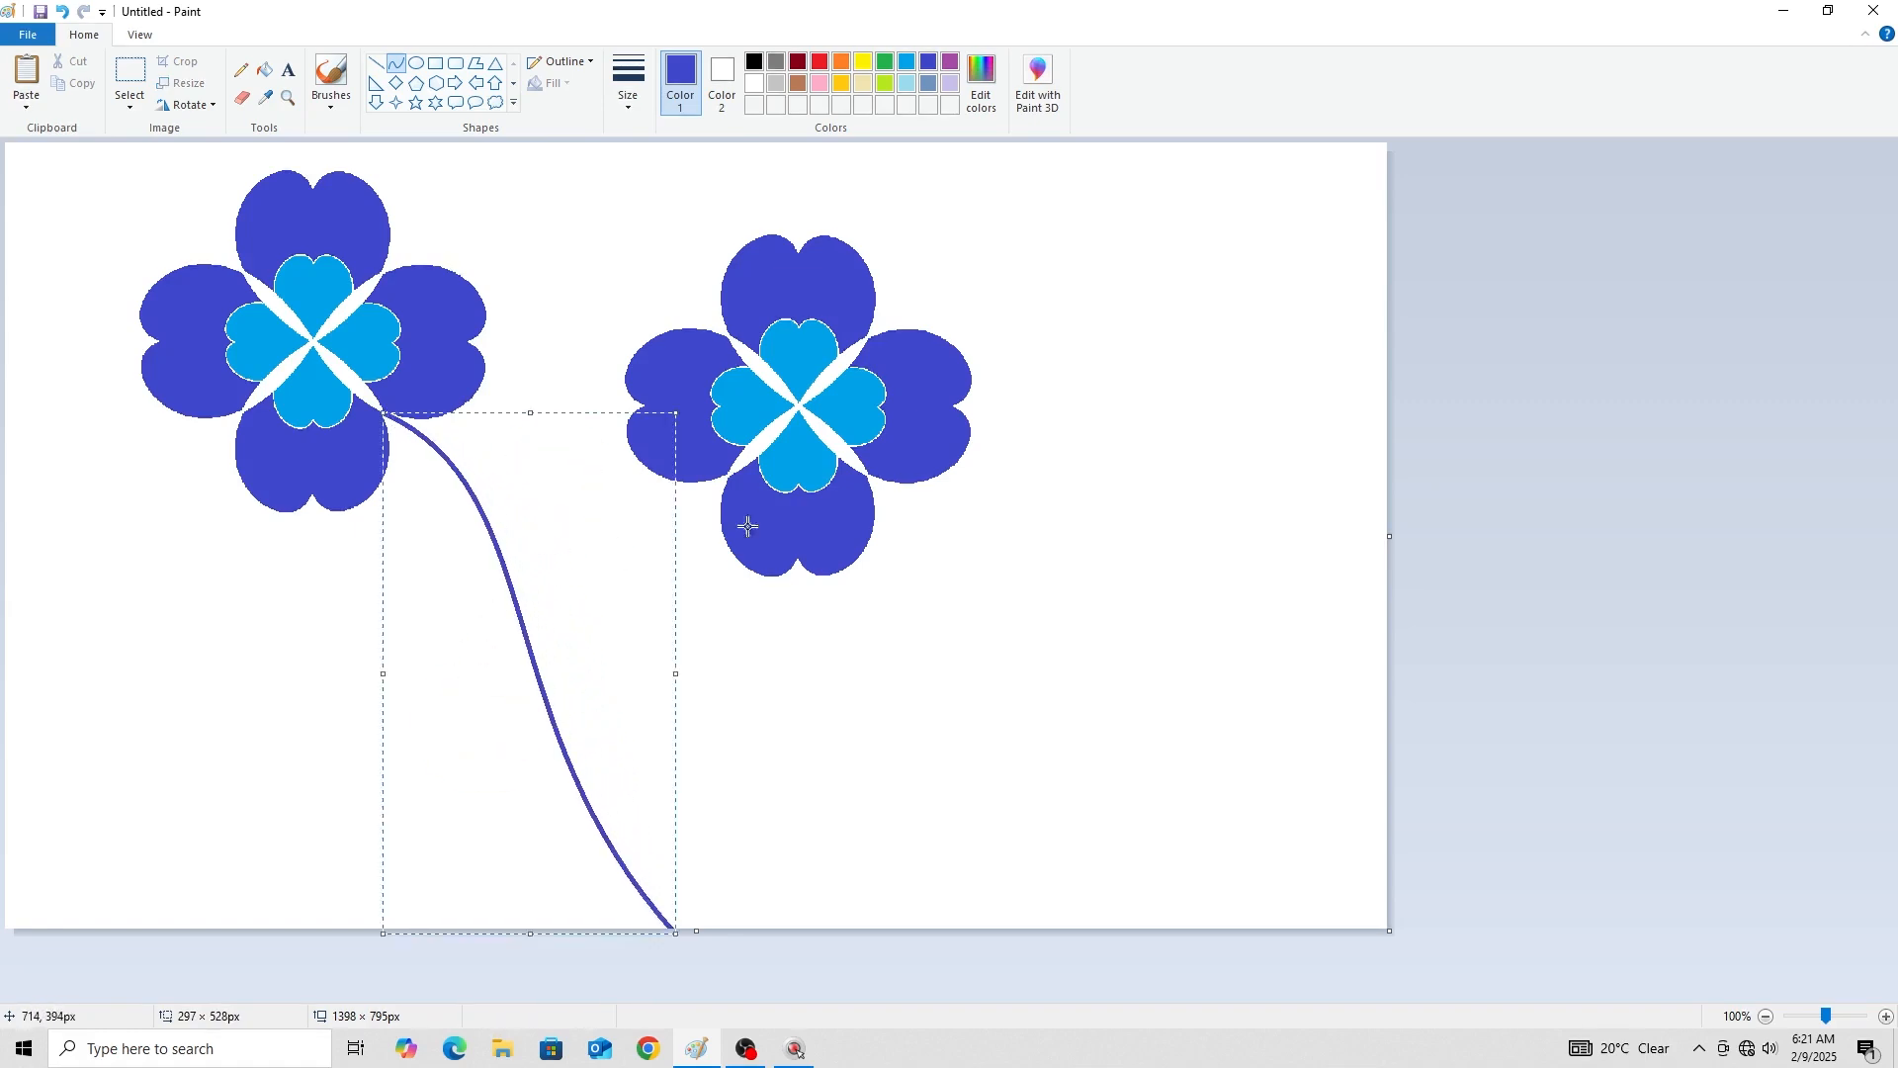
pyautogui.click(1412, 514)
# Draw an indigo S-curved branch from the lower left of the right flower to the middle of the main stem.
pyautogui.moveTo(729, 477); pyautogui.dragTo(543, 690)
pyautogui.moveTo(674, 528); pyautogui.dragTo(665, 657)
pyautogui.click(1513, 380)
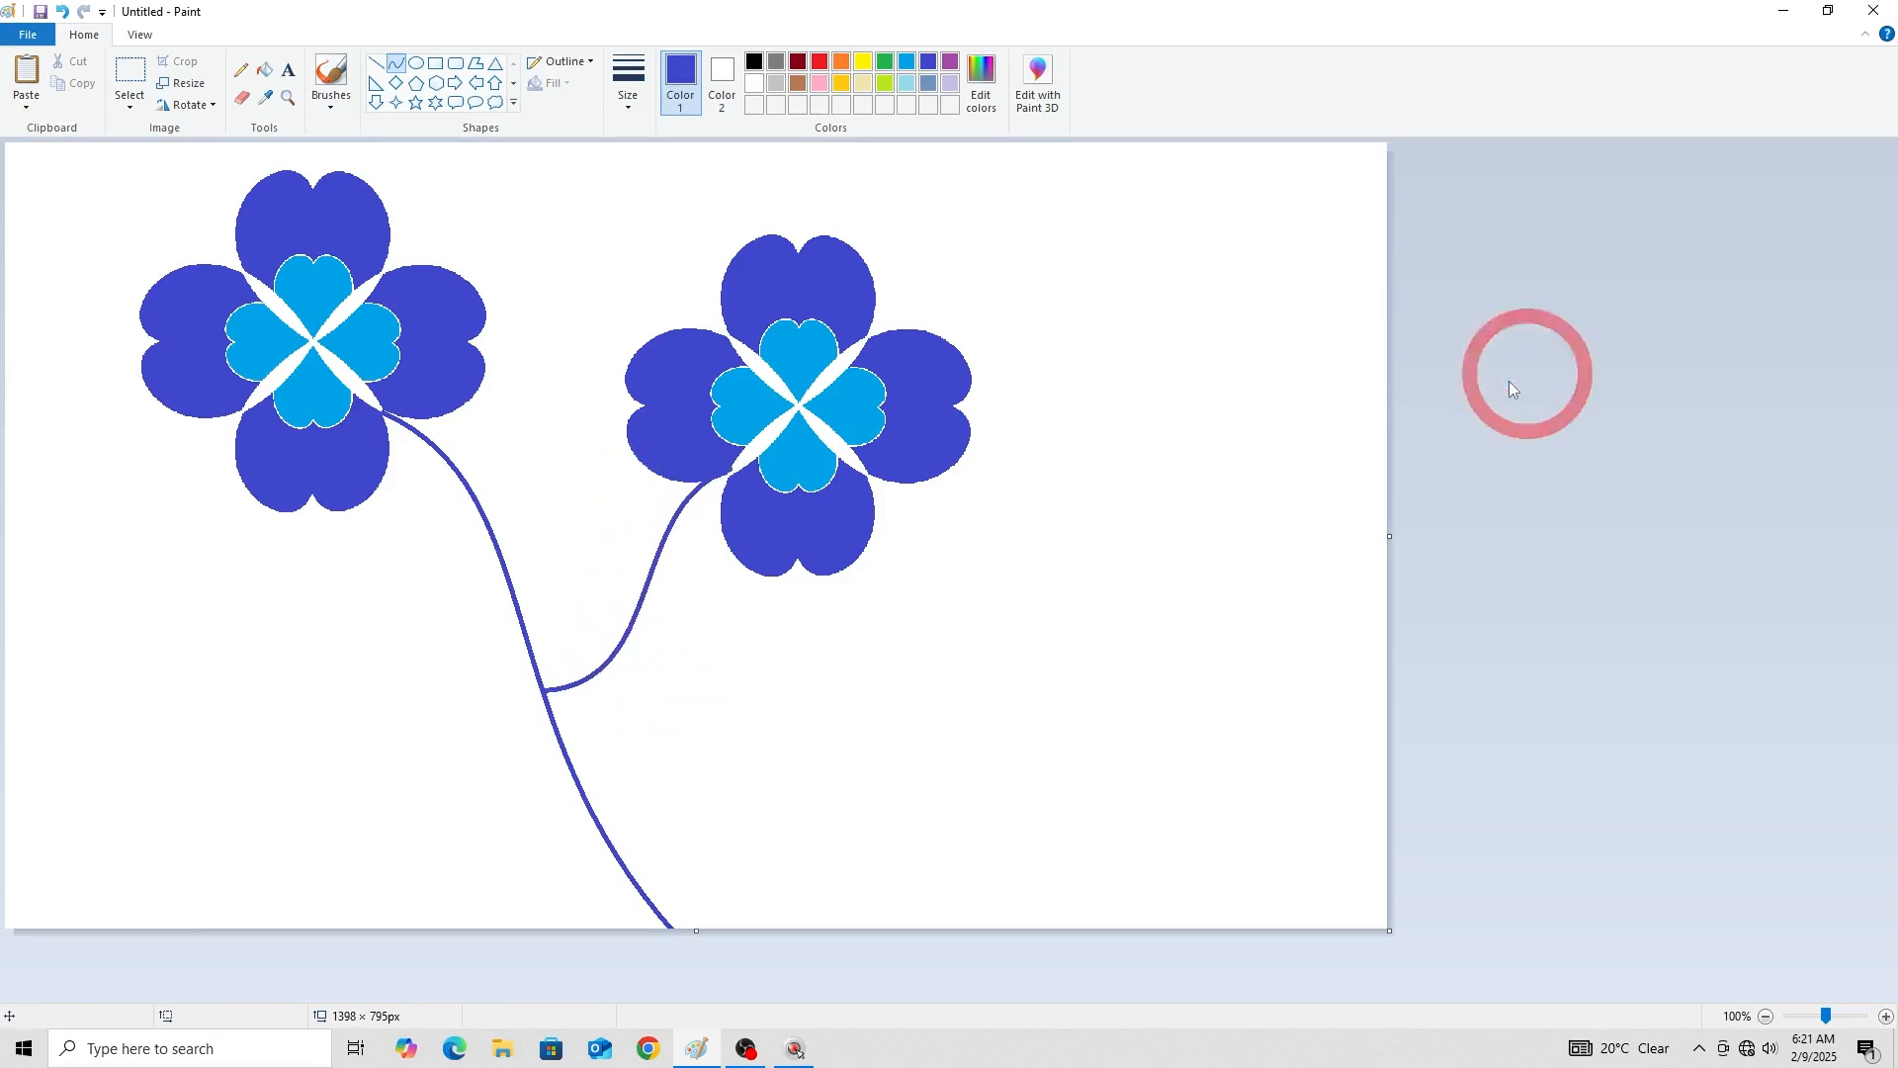